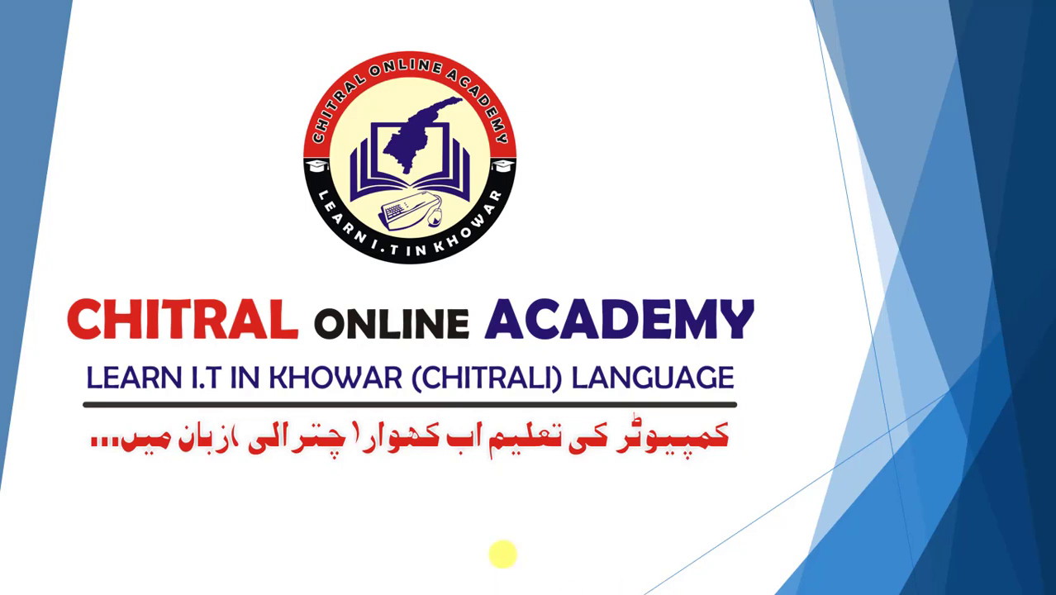
# Step: Run through the Lesson 18 title-slide animations and topic slides, then exit the finished show
pyautogui.click(499, 502)
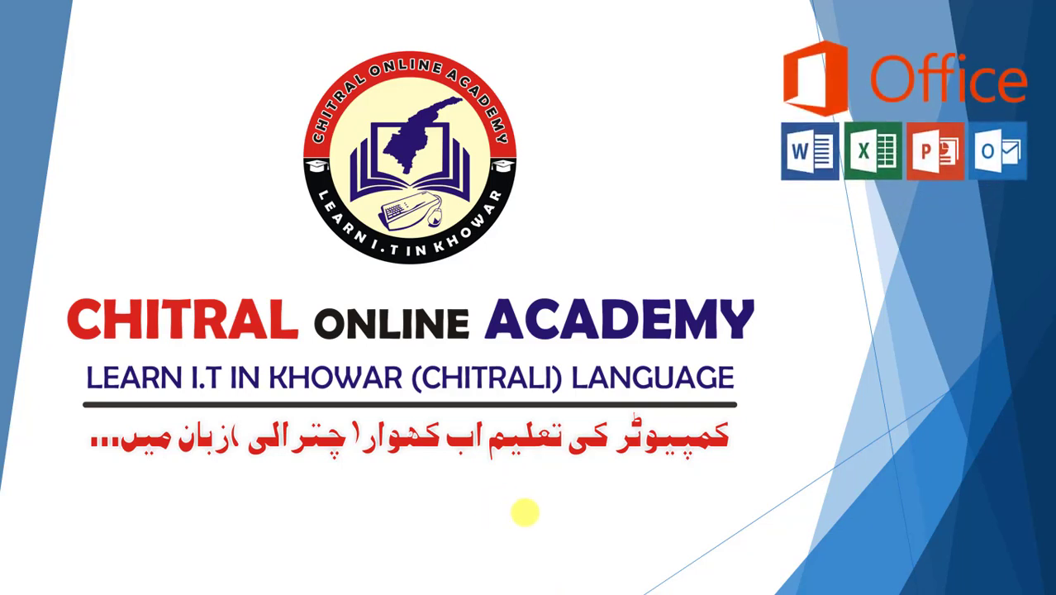
pyautogui.click(537, 499)
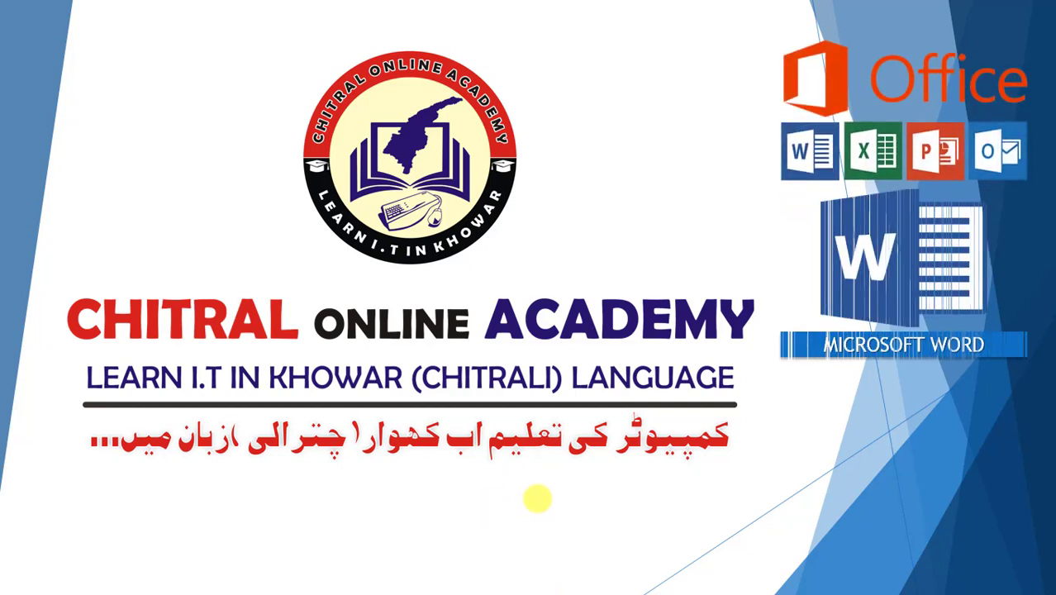
pyautogui.click(537, 499)
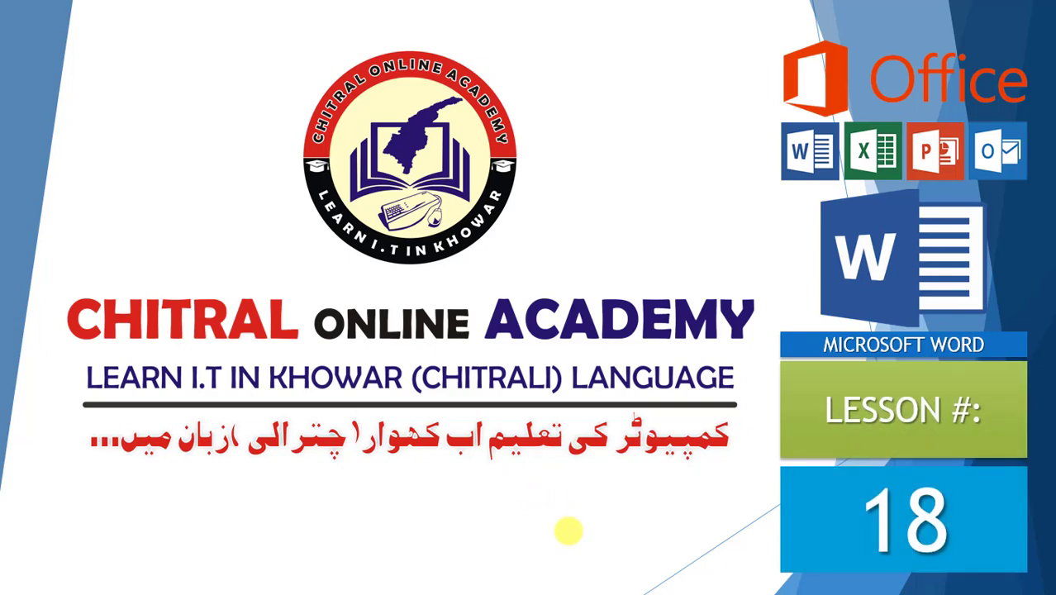
pyautogui.click(569, 531)
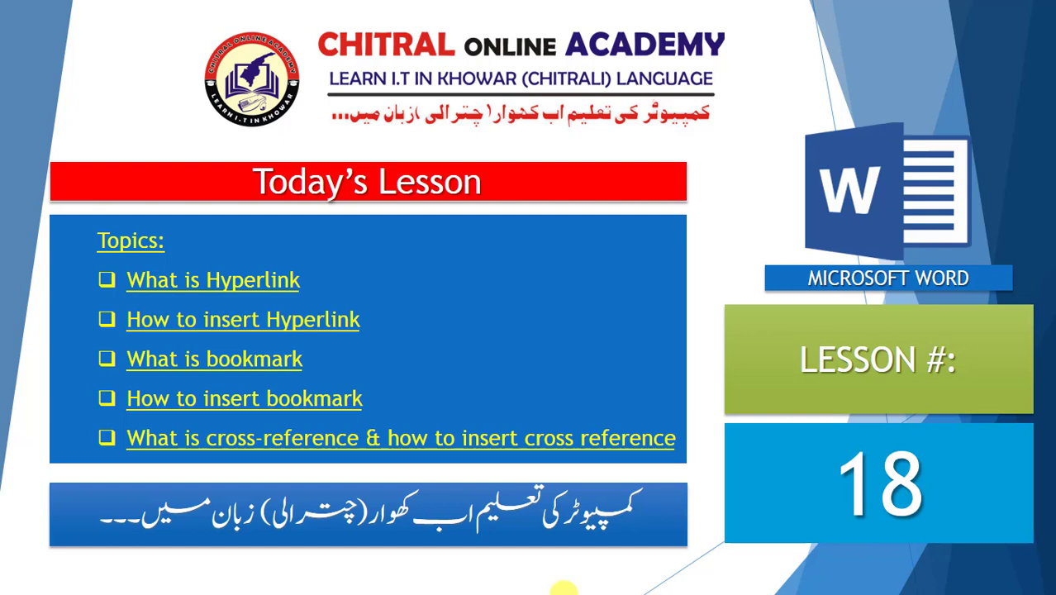
pyautogui.click(679, 460)
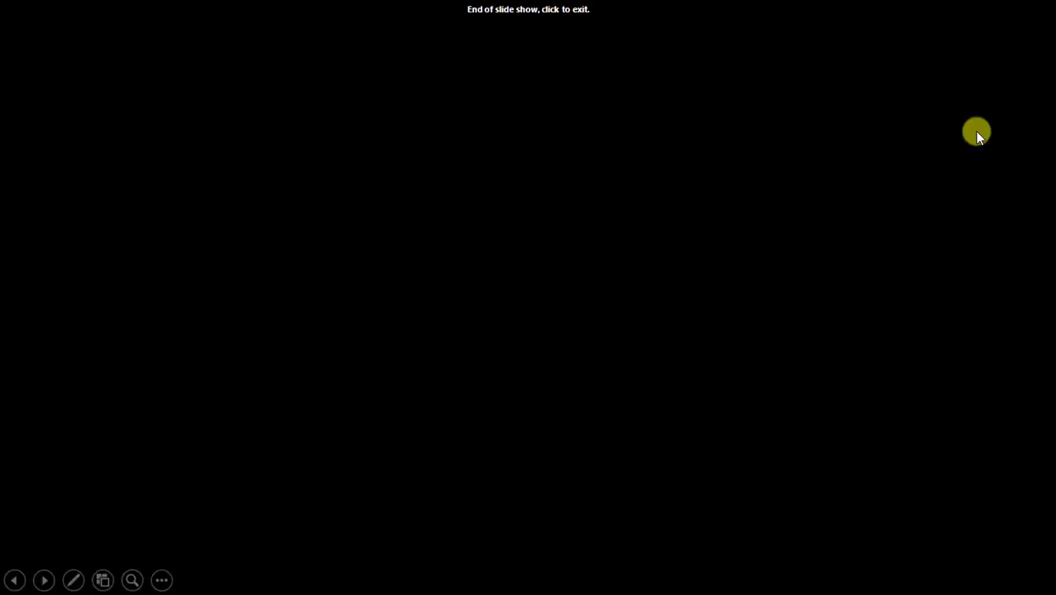
pyautogui.click(976, 132)
# Step: Minimize PowerPoint and open the 'lesson 18' document from the desktop in Word
pyautogui.click(965, 8)
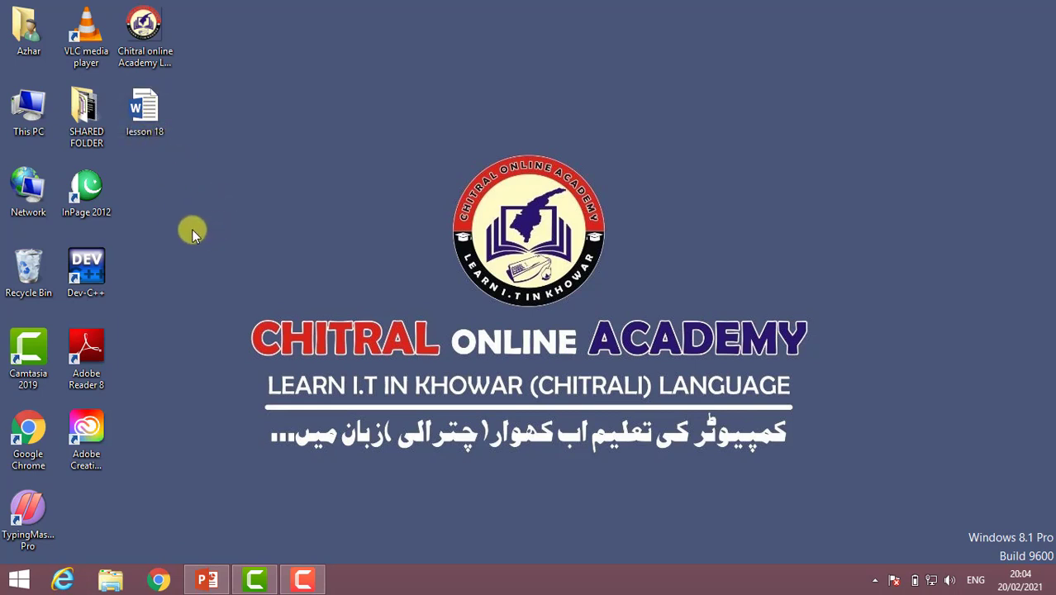
pyautogui.click(150, 134)
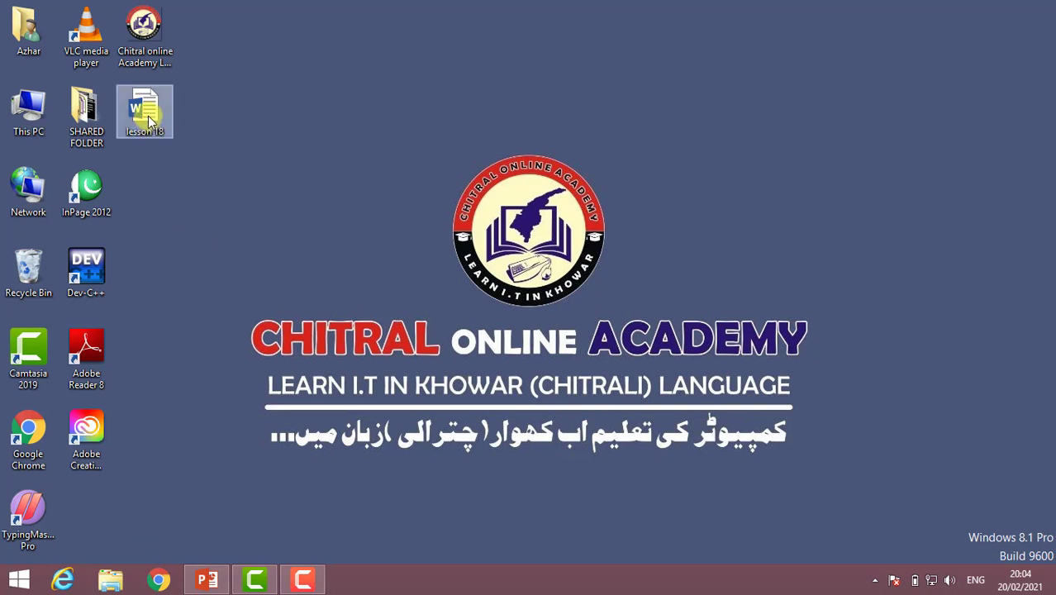
pyautogui.doubleClick(149, 121)
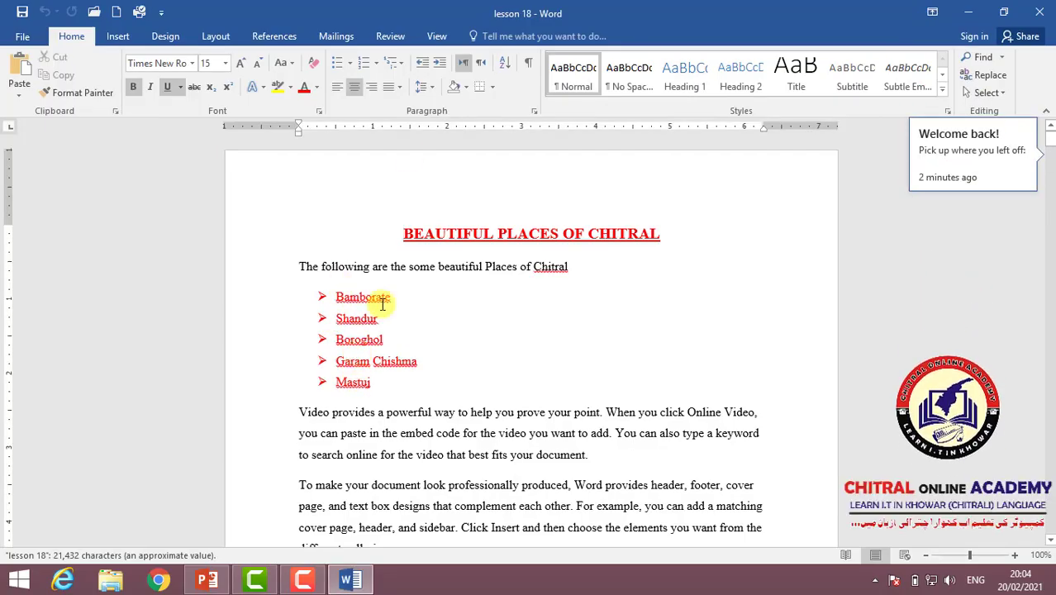
# Step: Select the heading 'BEAUTIFUL PLACES OF CHITRAL' and bring up the Insert Hyperlink dialog
pyautogui.click(130, 36)
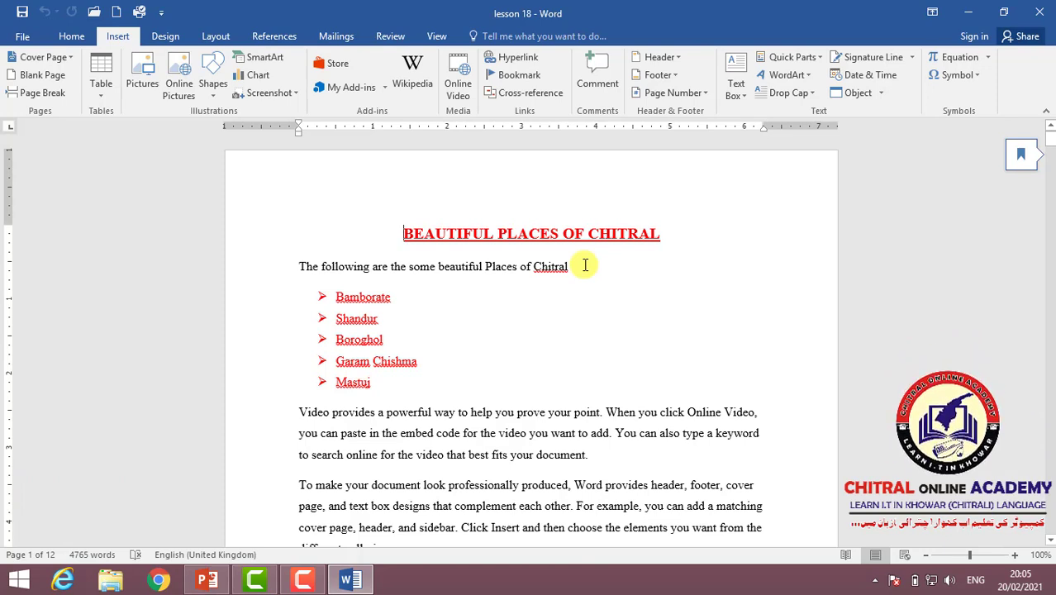
pyautogui.moveTo(665, 237); pyautogui.dragTo(414, 255)
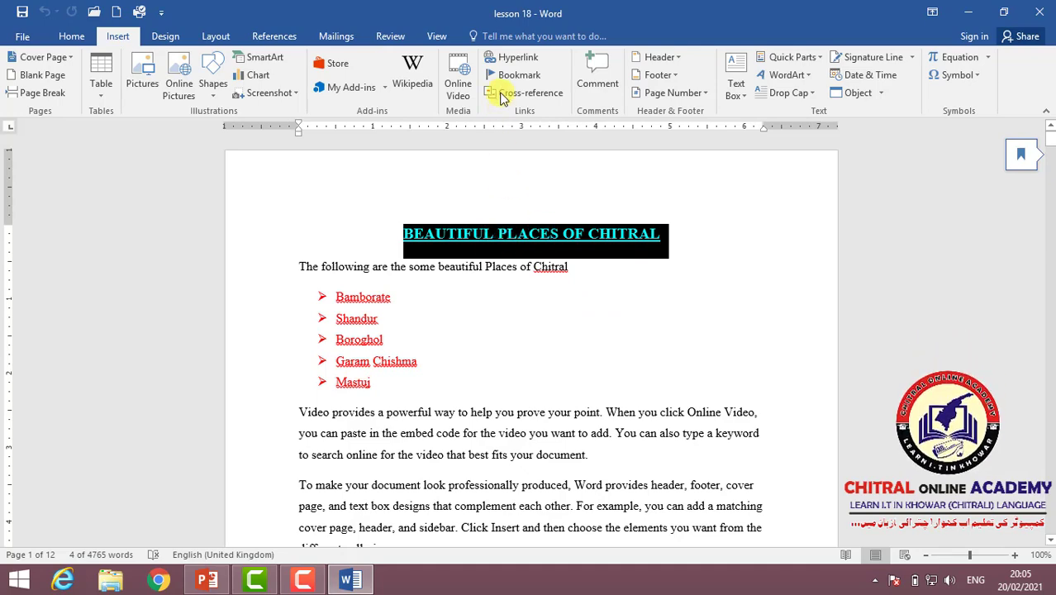
pyautogui.click(514, 63)
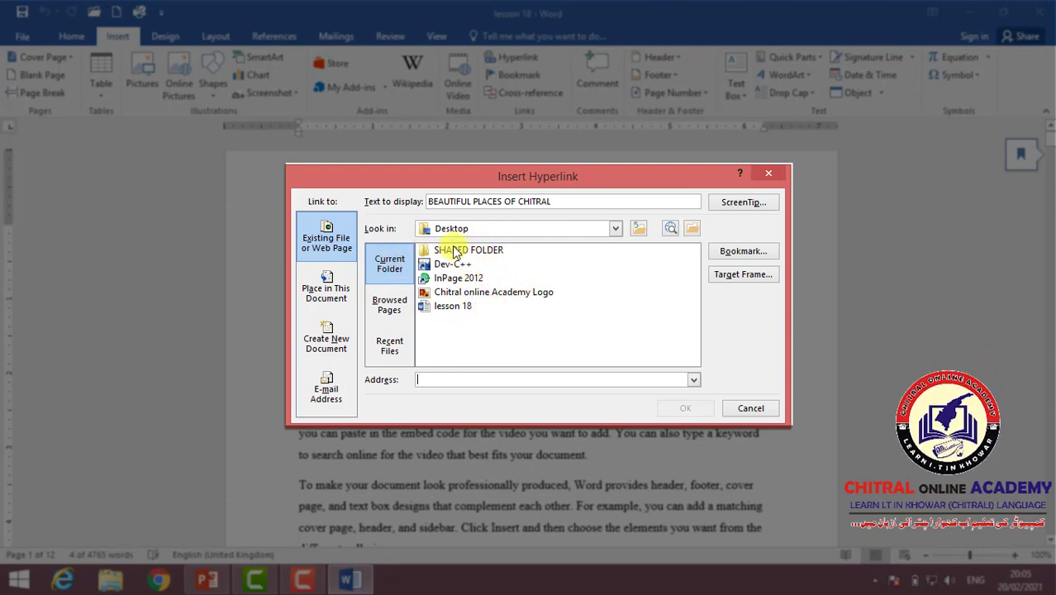
# Step: Link the heading to the desktop image 'Chitral online Academy Logo'
pyautogui.click(494, 297)
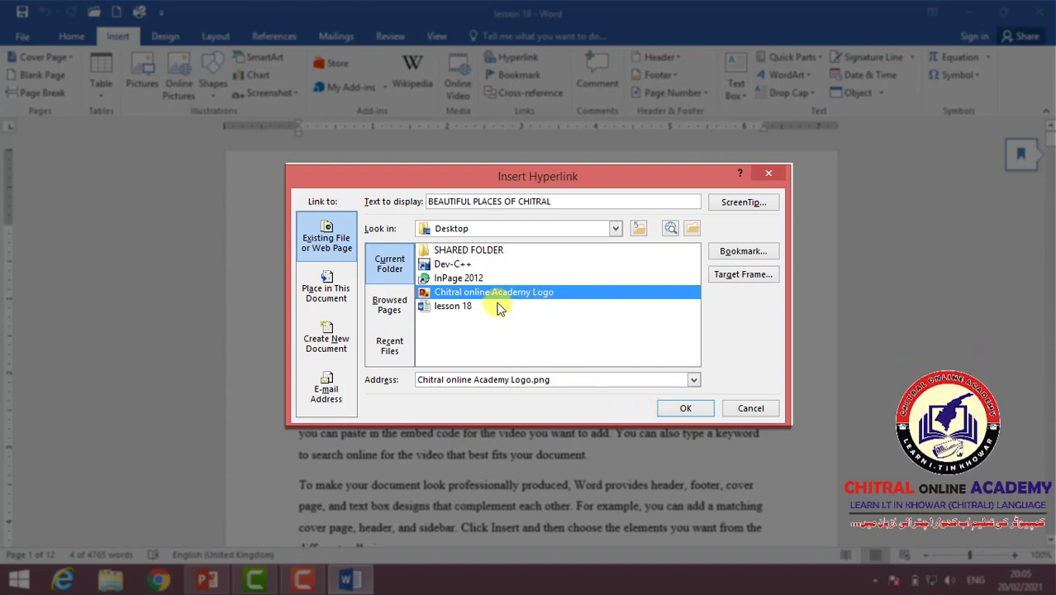
pyautogui.click(684, 408)
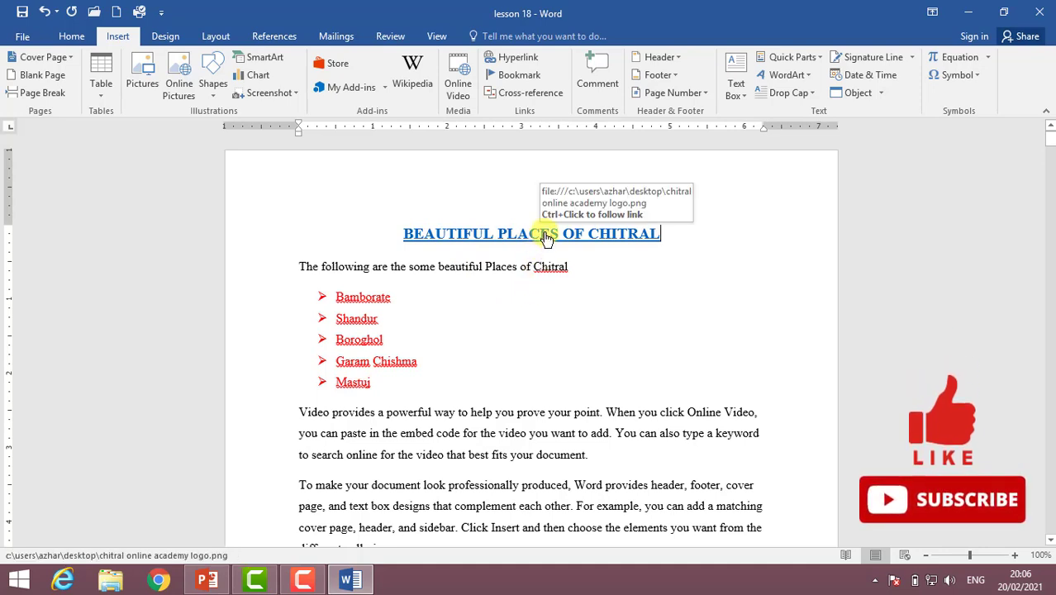
pyautogui.moveTo(541, 238)
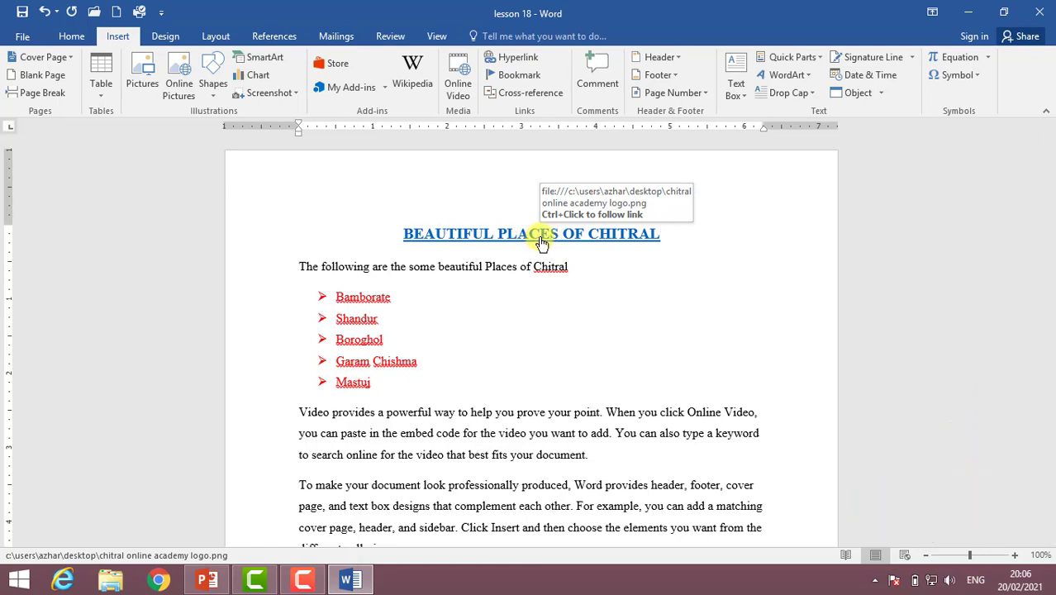
pyautogui.keyDown('ctrl'); pyautogui.click(537, 241); pyautogui.keyUp('ctrl')
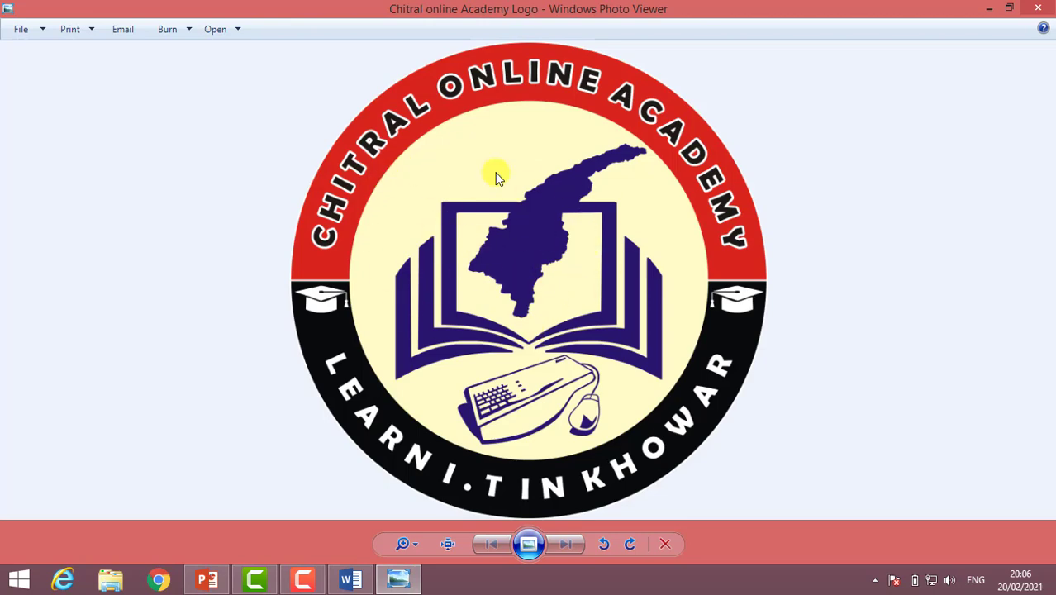
pyautogui.click(1048, 8)
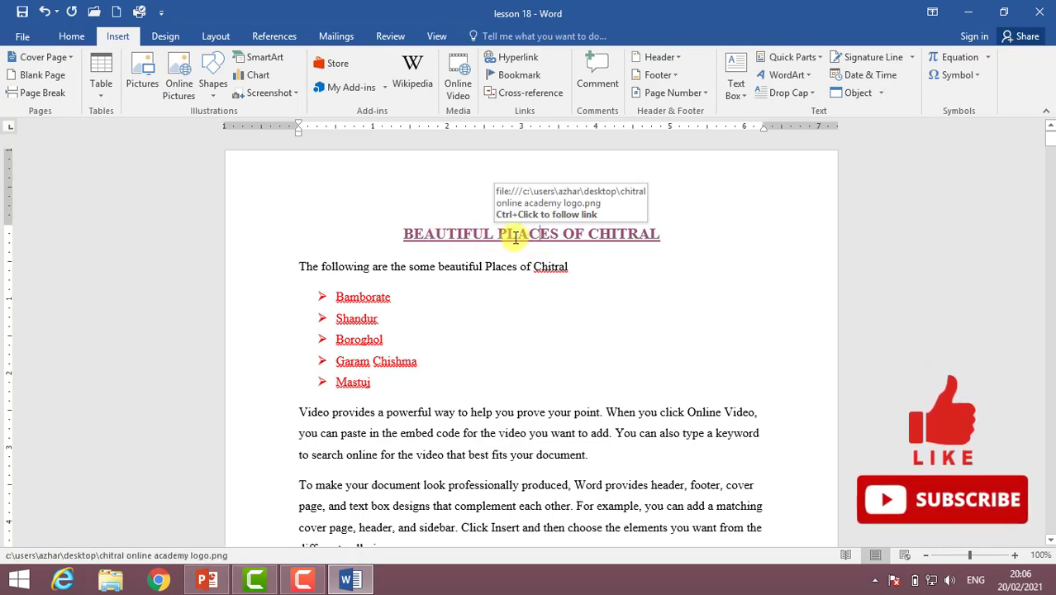
# Step: Hyperlink the word 'Chitral' to chitral.docx in Documents, then follow the link to open it
pyautogui.tripleClick(561, 267)
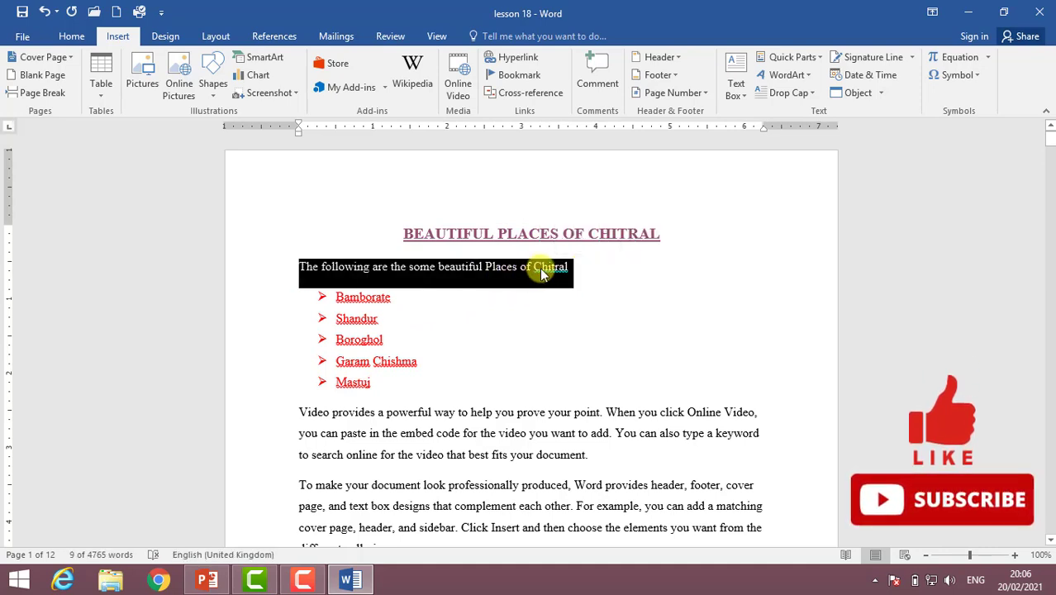
pyautogui.doubleClick(545, 268)
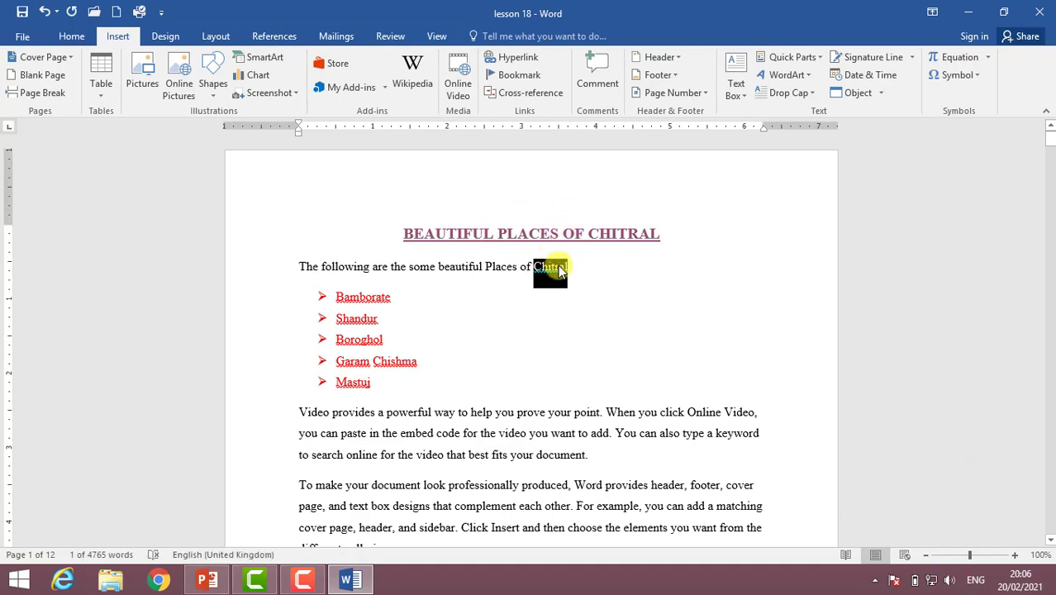
pyautogui.click(509, 58)
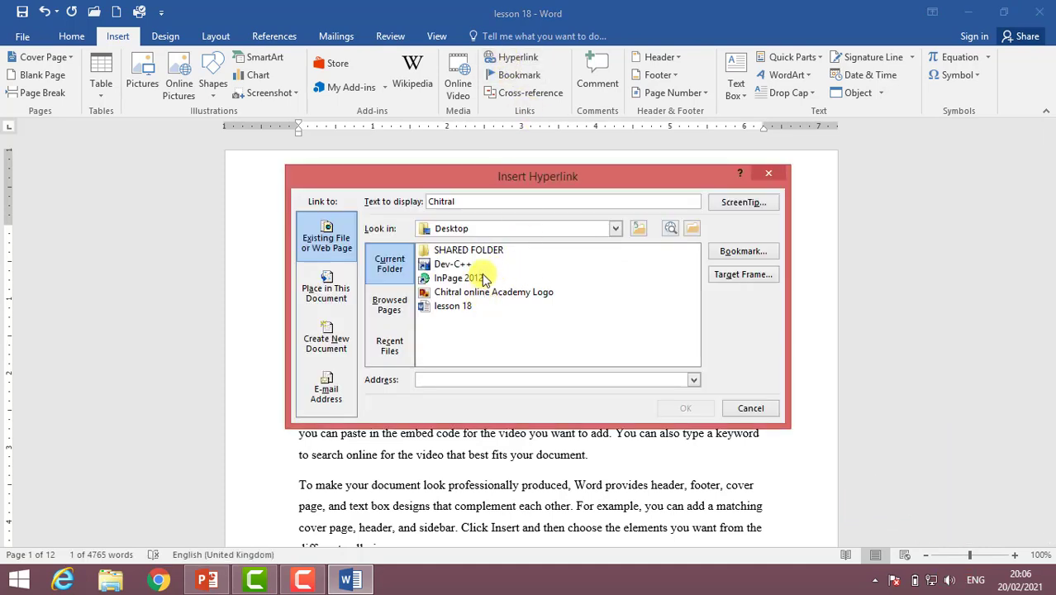
pyautogui.click(620, 228)
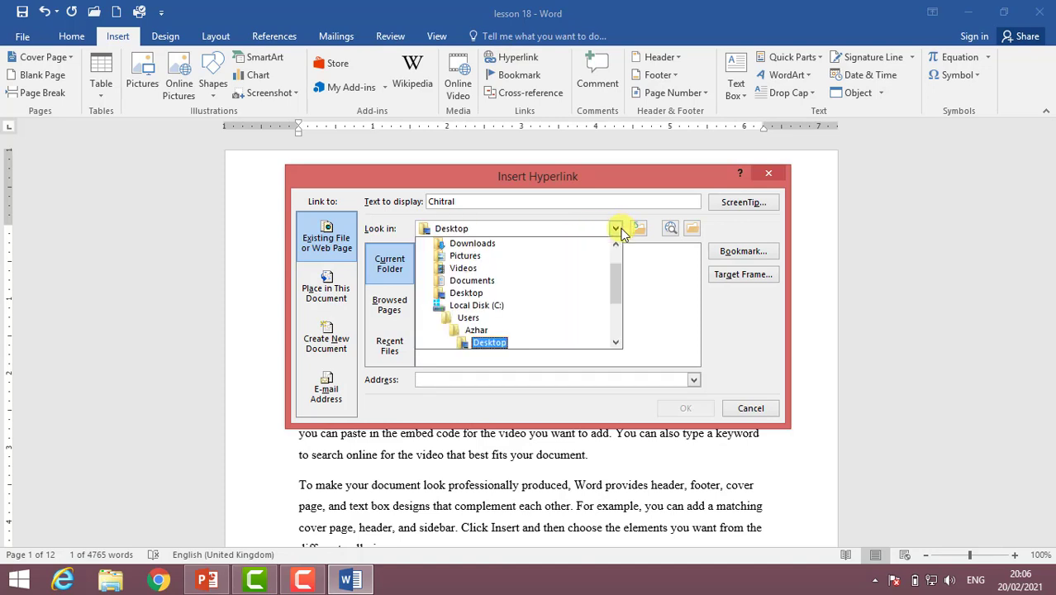
pyautogui.click(495, 286)
pyautogui.click(470, 319)
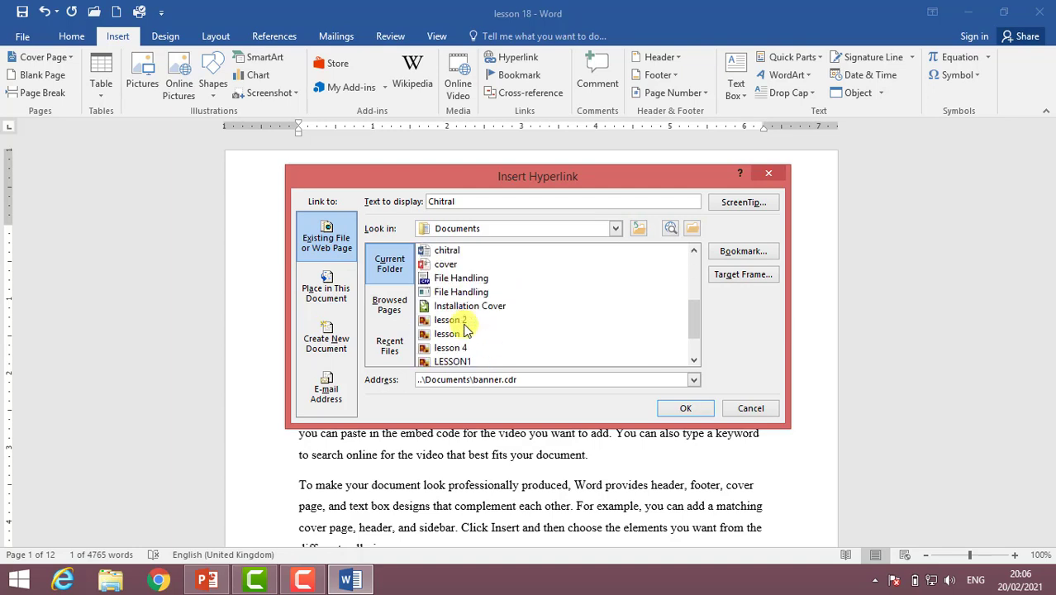
pyautogui.click(460, 308)
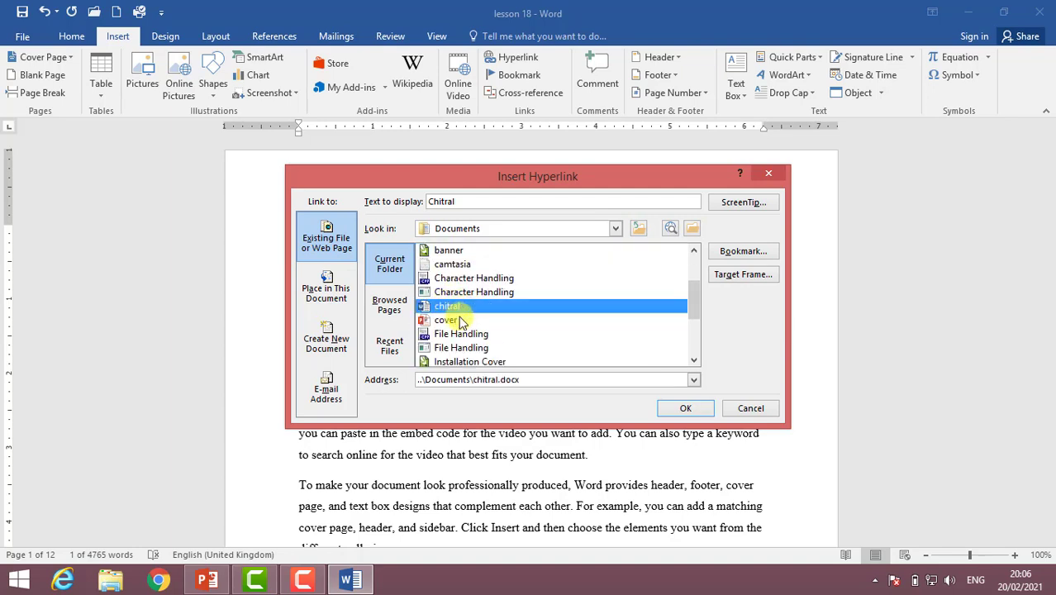
pyautogui.click(686, 409)
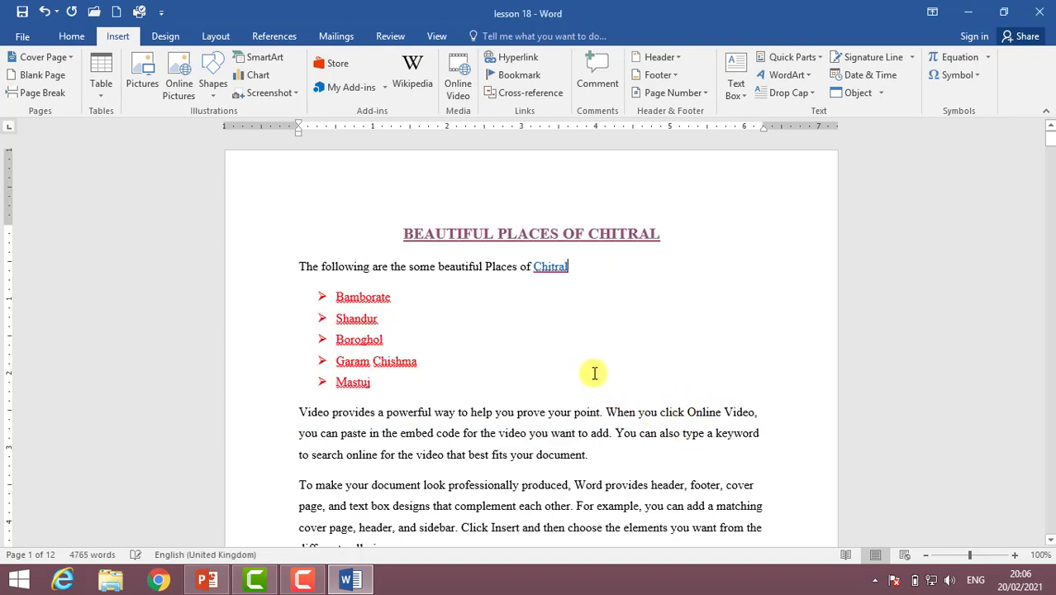
pyautogui.moveTo(551, 267)
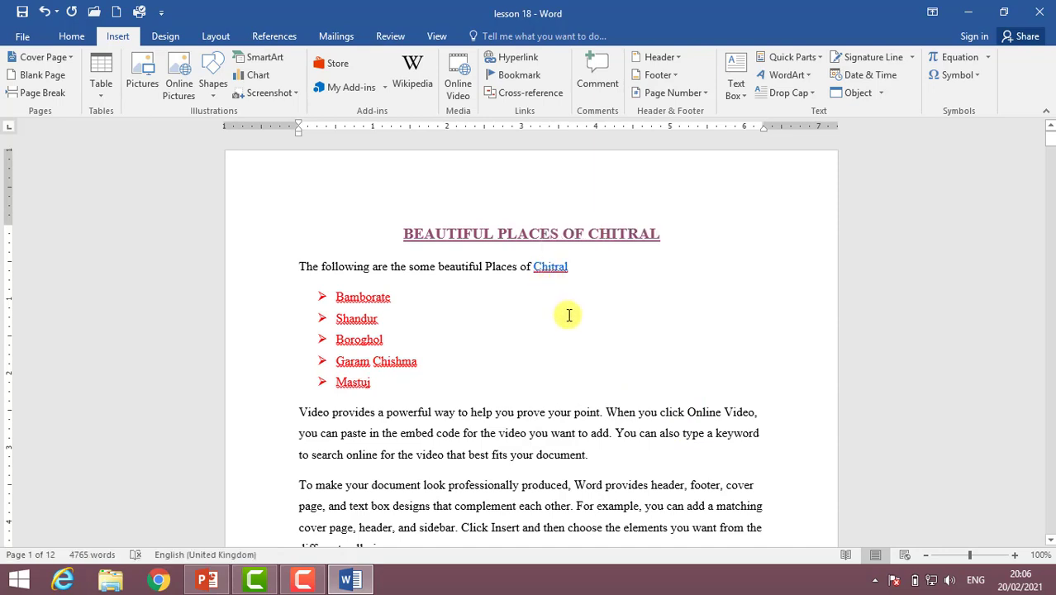
pyautogui.keyDown('ctrl'); pyautogui.click(552, 267); pyautogui.keyUp('ctrl')
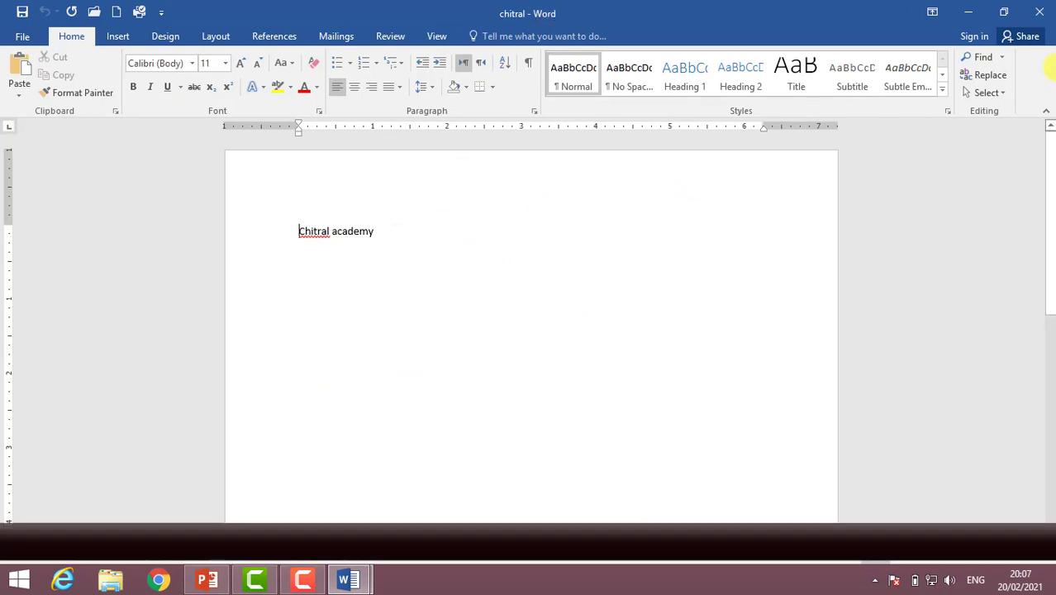
pyautogui.click(1038, 12)
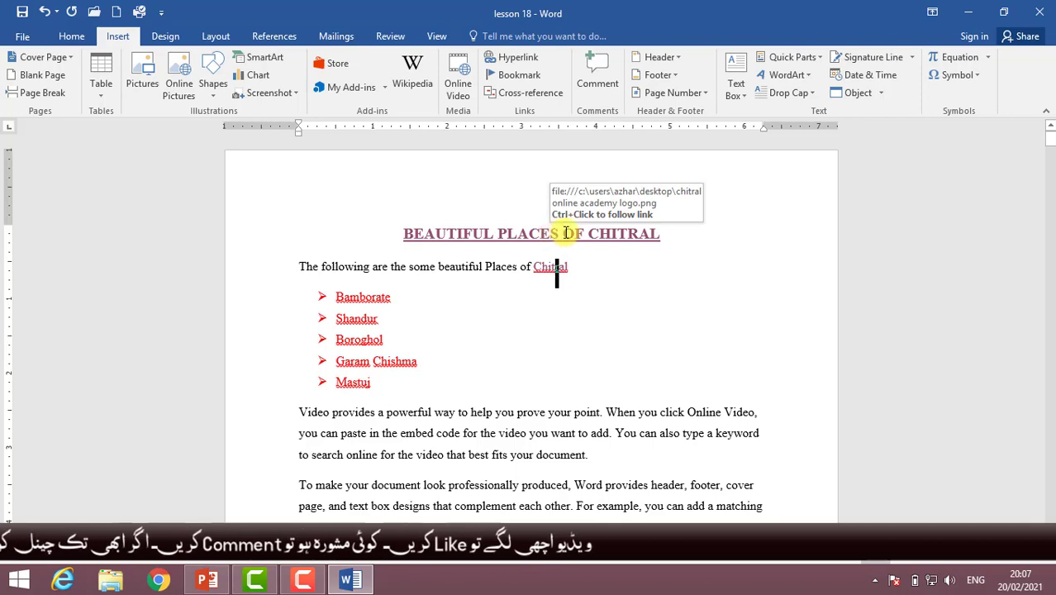
pyautogui.click(591, 298)
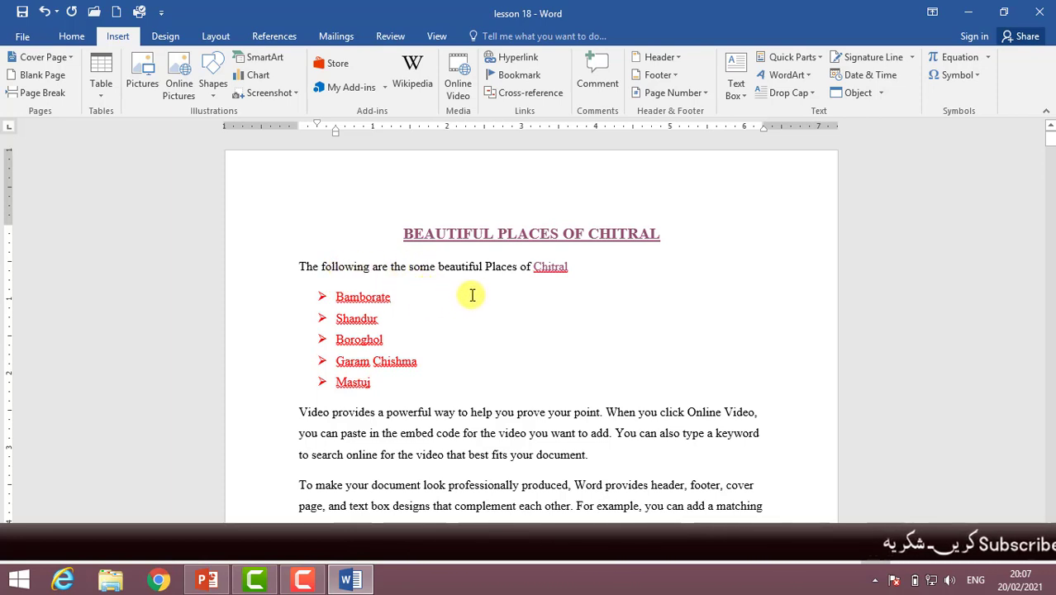
pyautogui.click(457, 267)
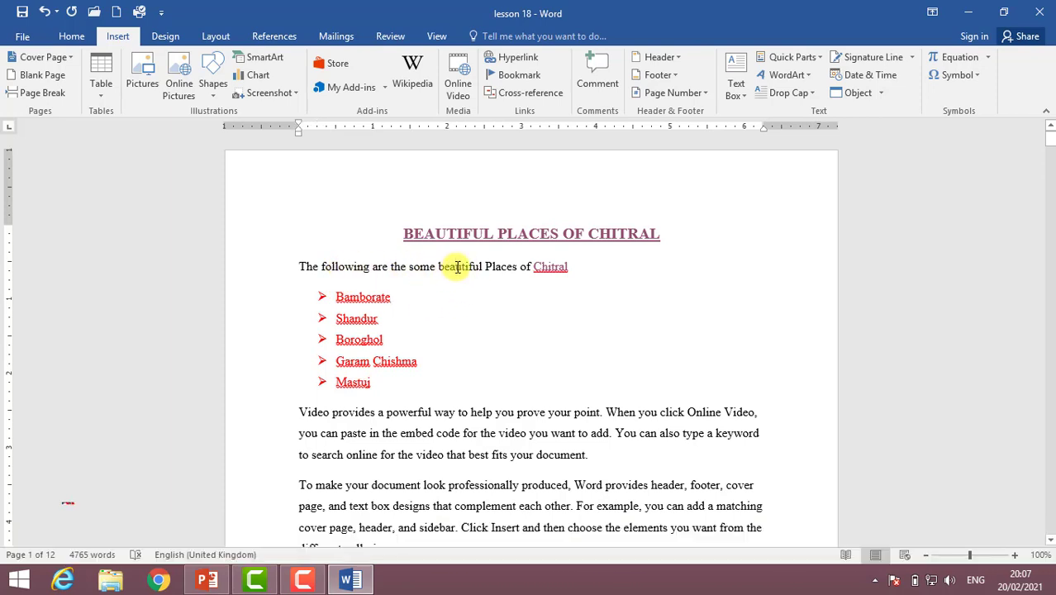
pyautogui.doubleClick(457, 267)
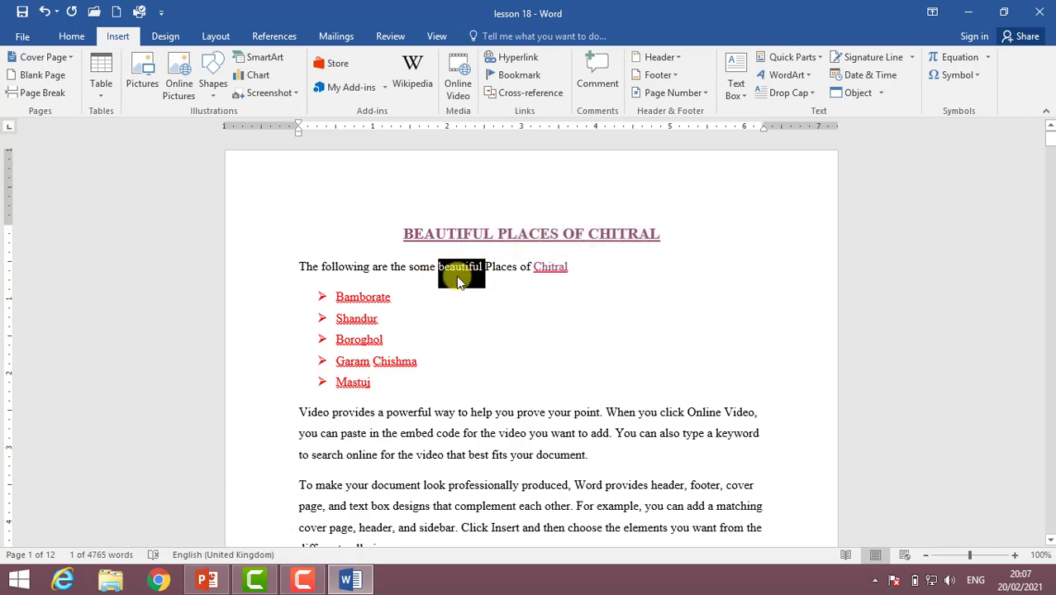
pyautogui.click(513, 60)
pyautogui.click(398, 381)
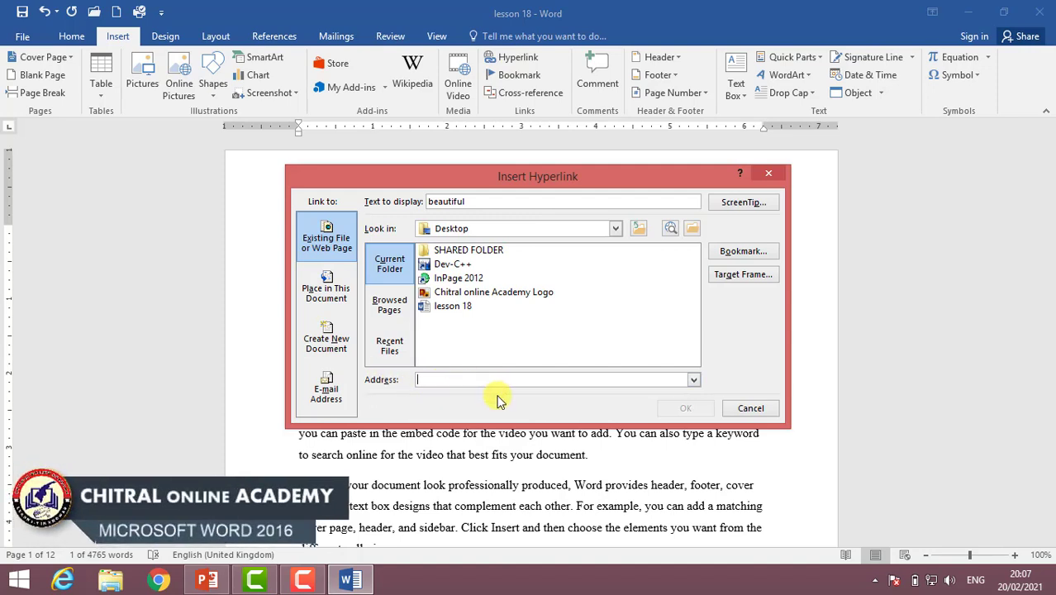
pyautogui.write('www')
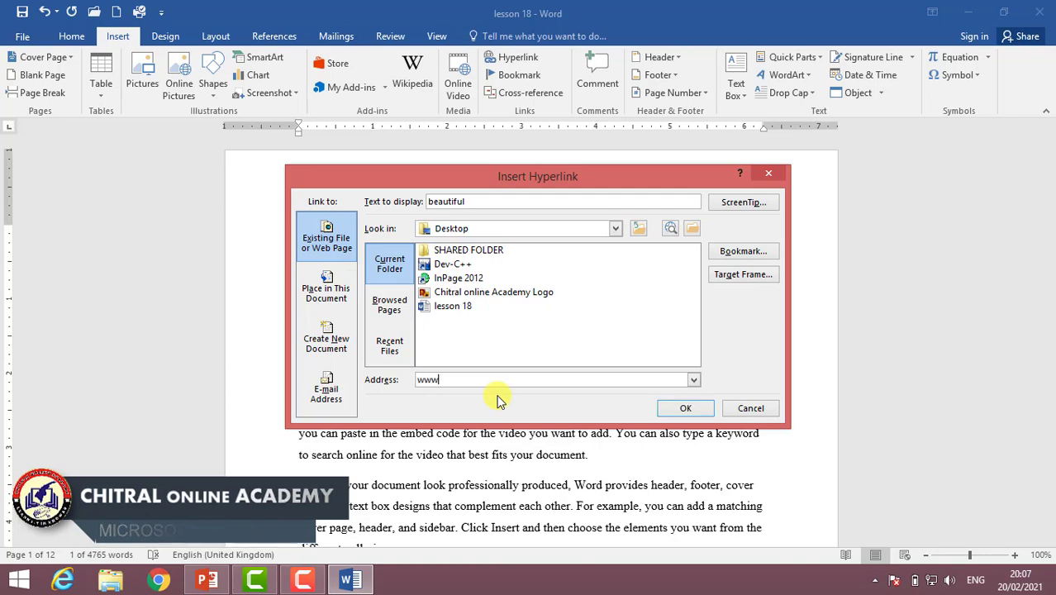
pyautogui.write('.google.')
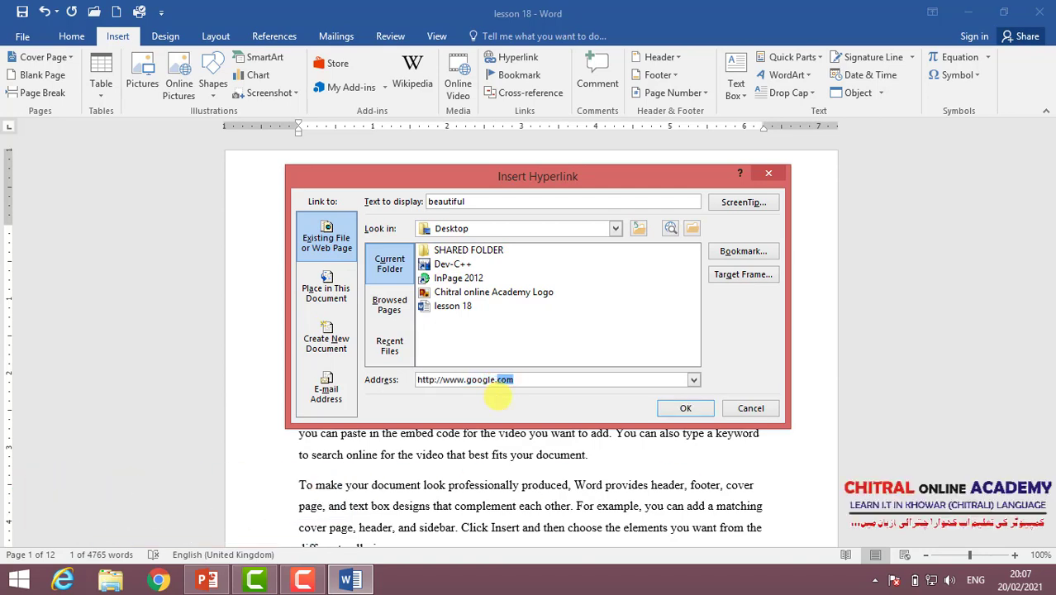
pyautogui.click(497, 397)
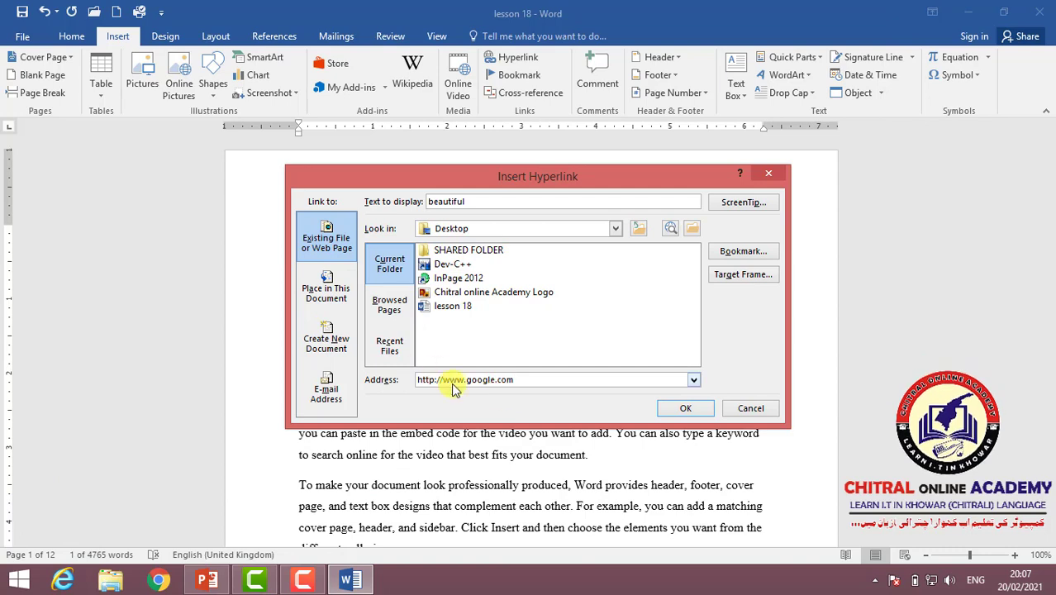
pyautogui.click(690, 407)
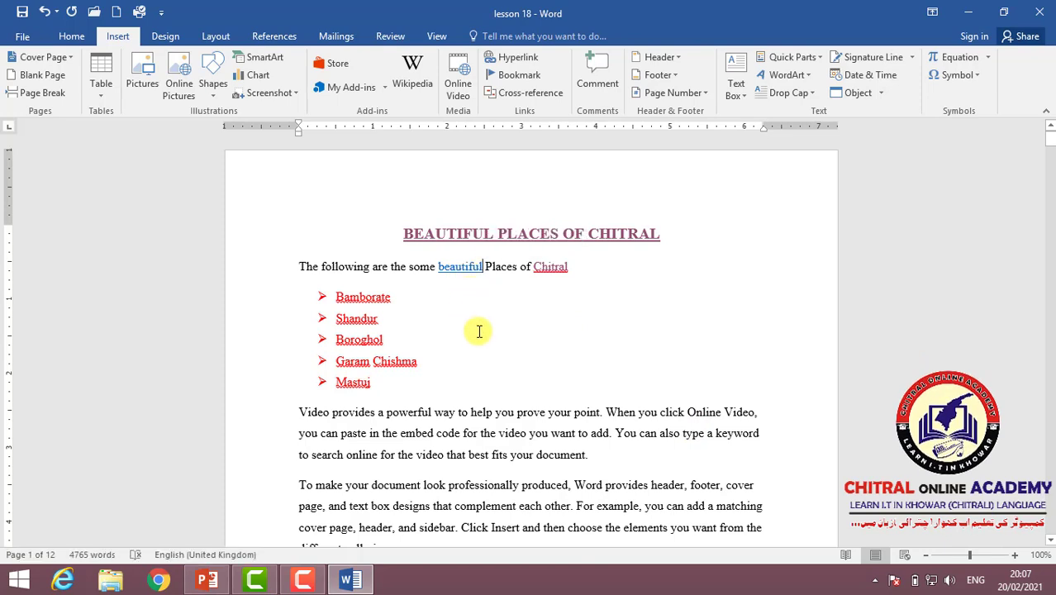
pyautogui.keyDown('ctrl'); pyautogui.click(464, 267); pyautogui.keyUp('ctrl')
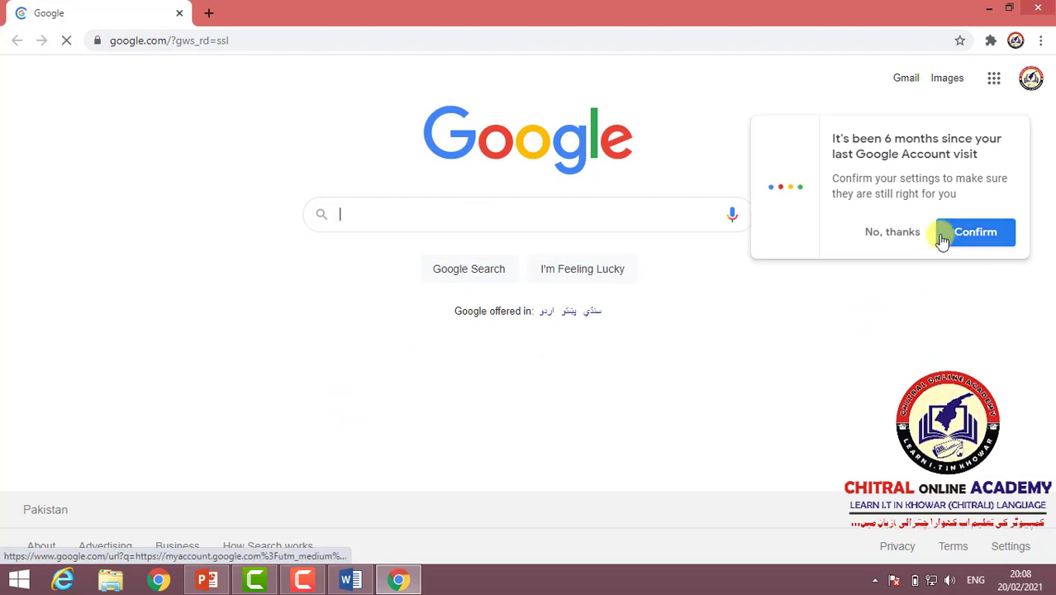
# Step: Decline the Google Account reminder with 'No, thanks' and close Chrome
pyautogui.click(894, 235)
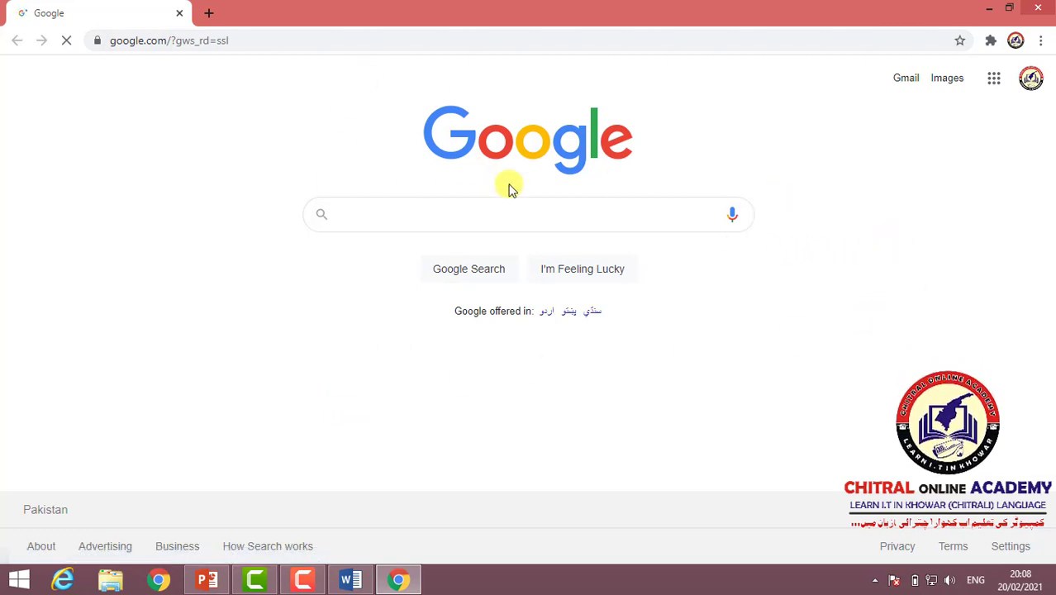
pyautogui.click(1042, 10)
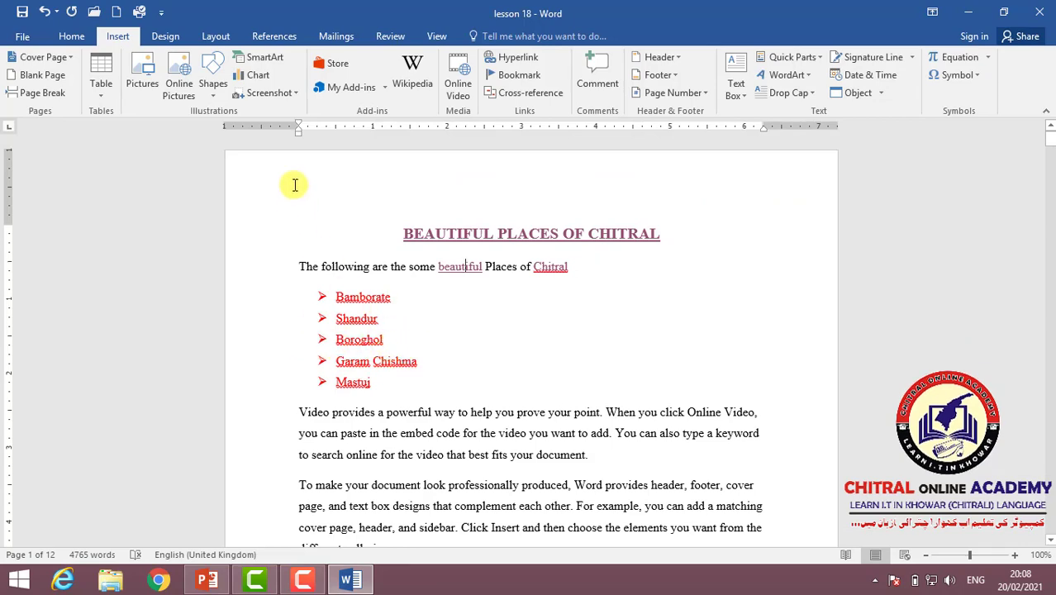
# Step: Draw an oval circle to the right of the bulleted list
pyautogui.click(213, 83)
pyautogui.click(266, 134)
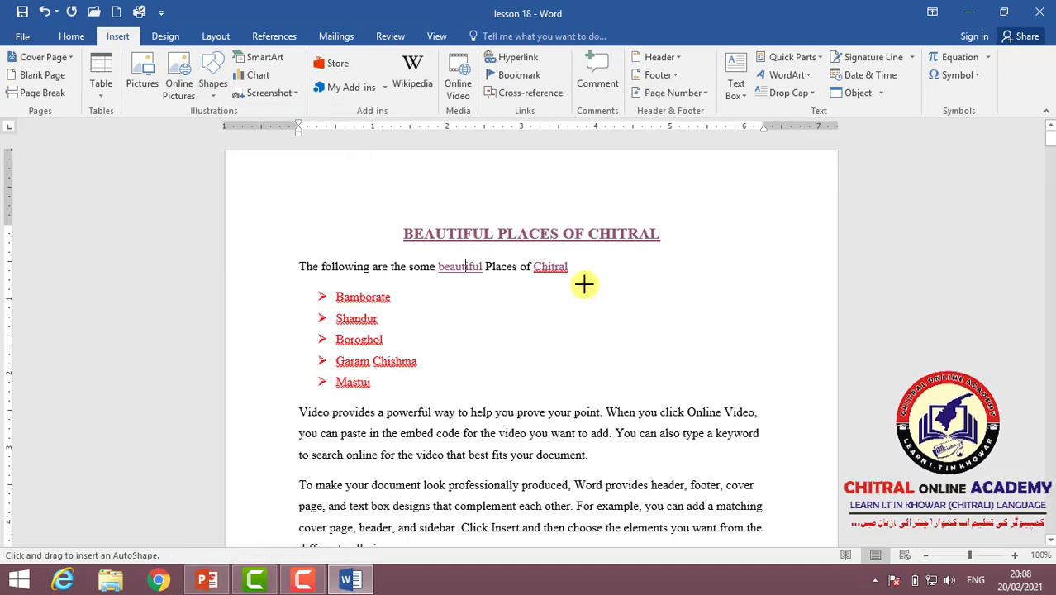
pyautogui.moveTo(625, 287); pyautogui.dragTo(691, 348)
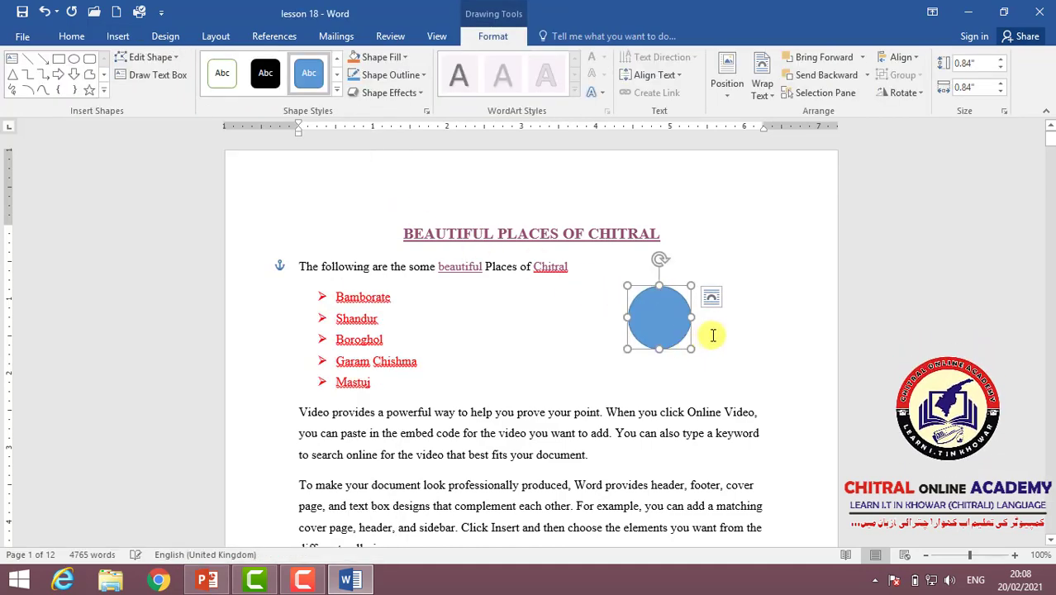
pyautogui.click(736, 323)
pyautogui.click(666, 323)
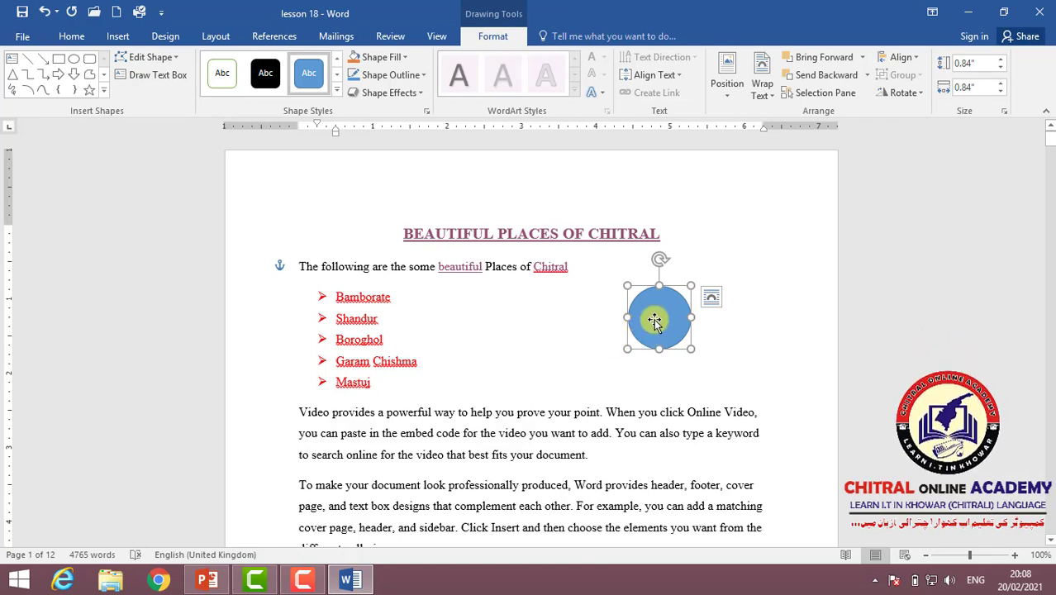
# Step: Link the circle to the desktop image 'Chitral online Academy Logo.png' using Ctrl+K
pyautogui.click(117, 36)
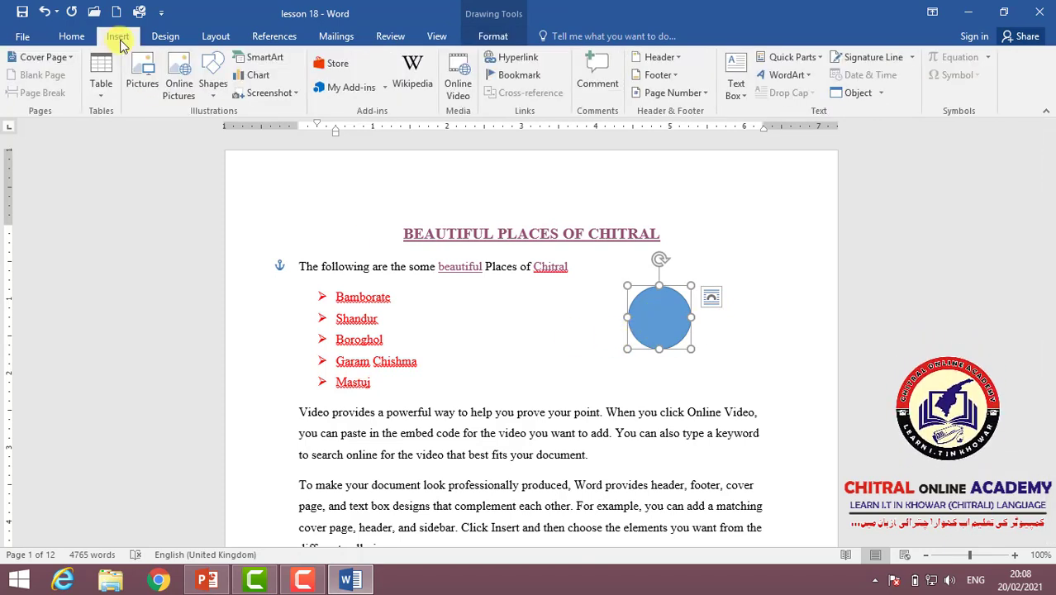
pyautogui.rightClick(660, 318)
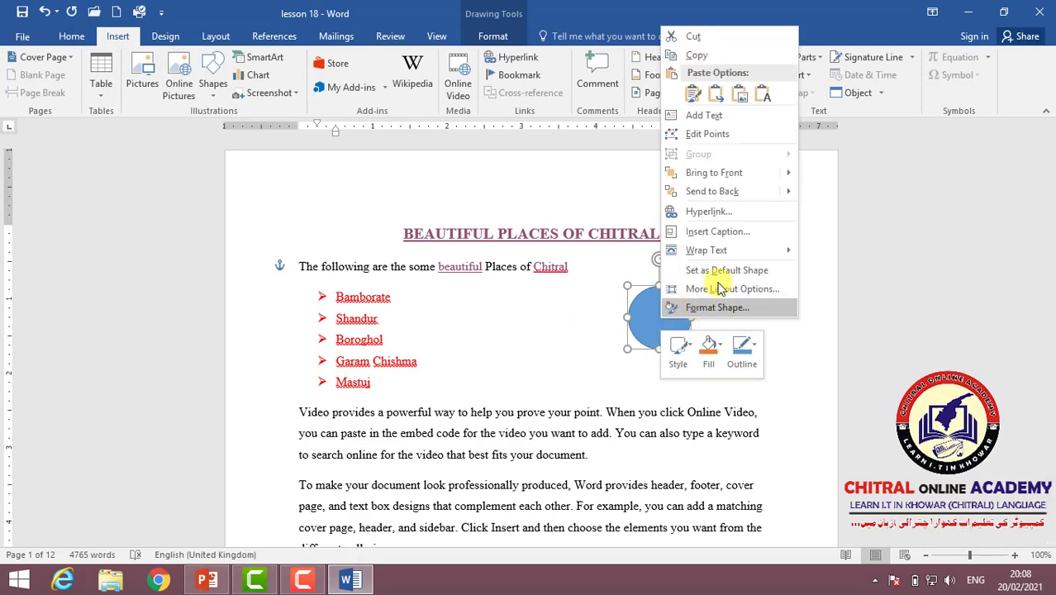
pyautogui.click(659, 325)
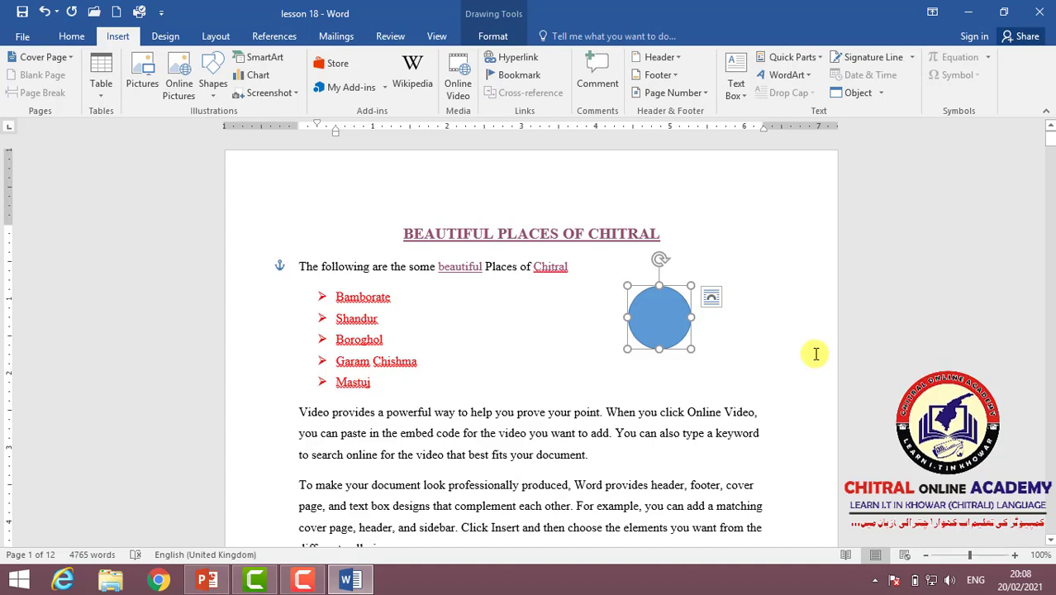
pyautogui.hotkey('ctrl', 'k')
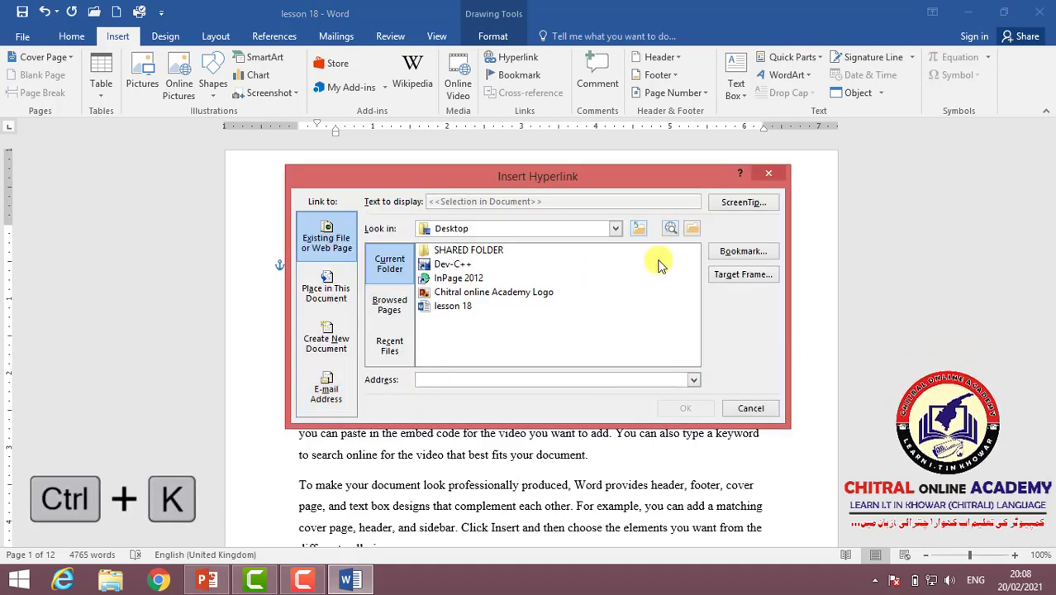
pyautogui.click(489, 293)
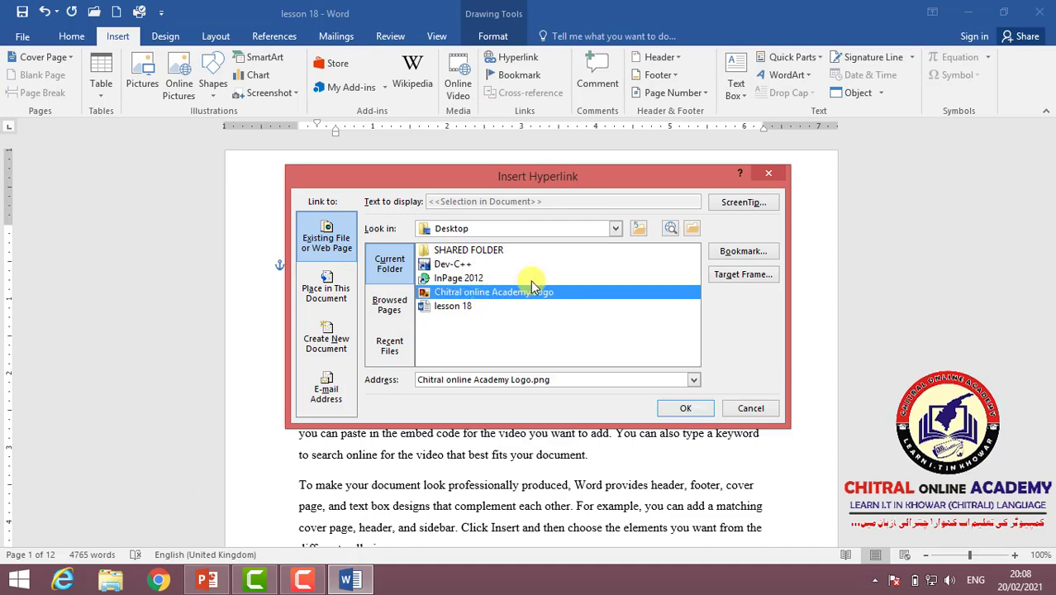
pyautogui.click(686, 408)
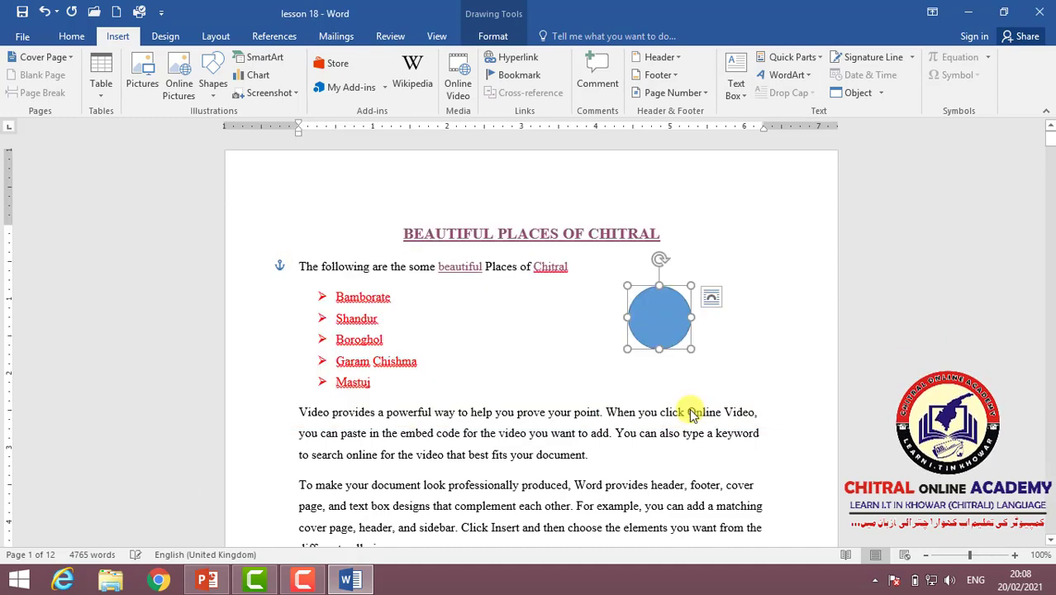
pyautogui.click(665, 341)
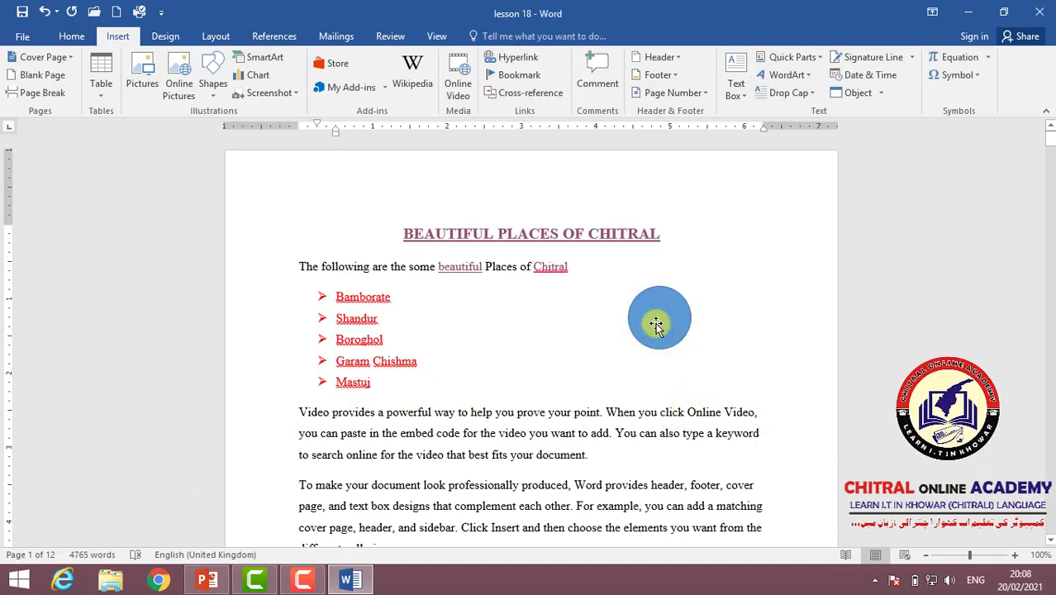
pyautogui.moveTo(659, 317)
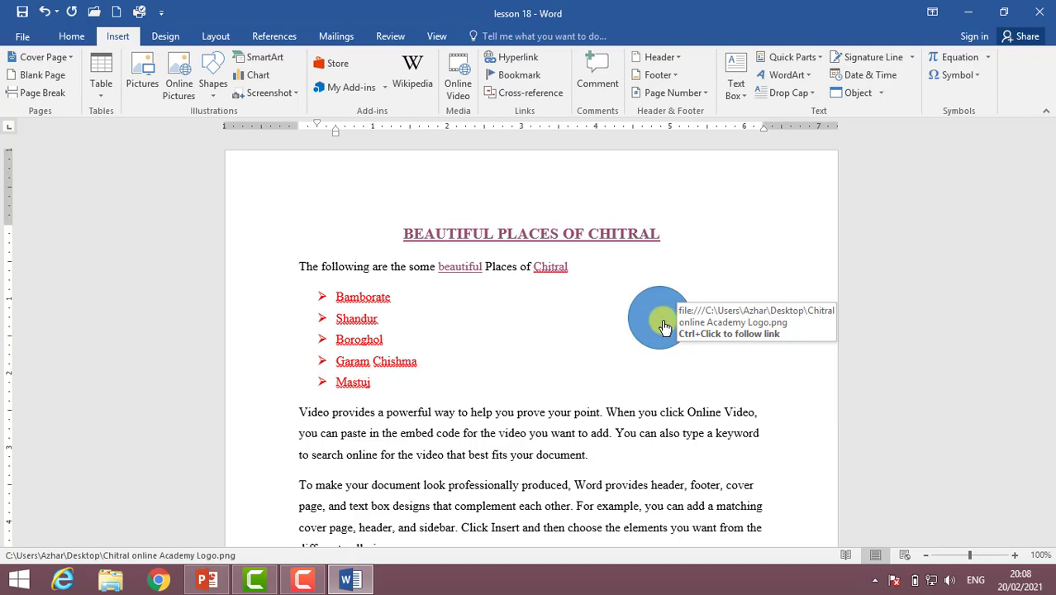
# Step: Open the logo through the circle's link in Photo Viewer, then delete the circle
pyautogui.keyDown('ctrl'); pyautogui.click(665, 327); pyautogui.keyUp('ctrl')
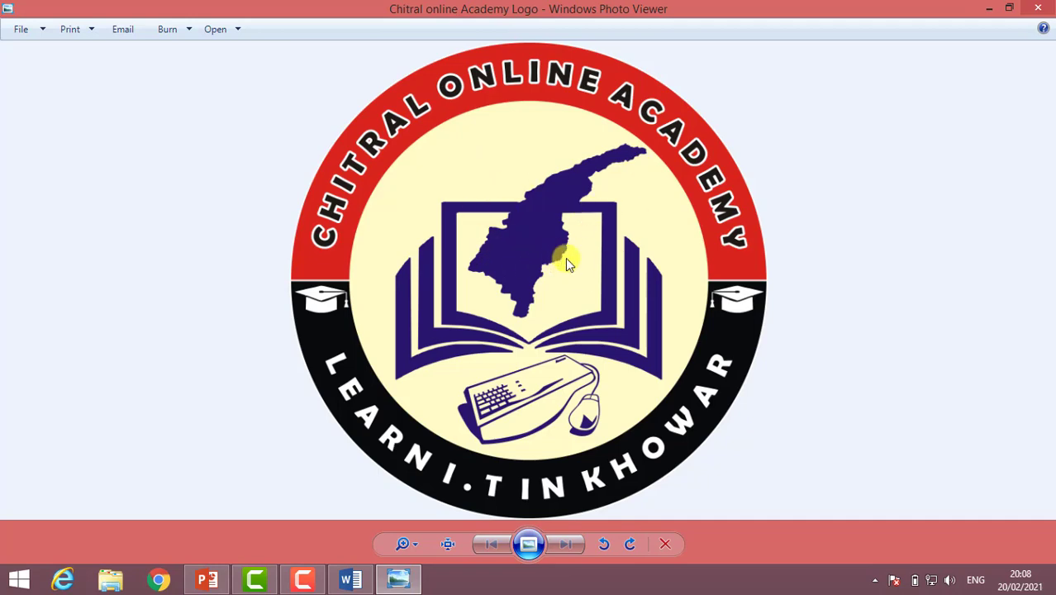
pyautogui.click(1040, 8)
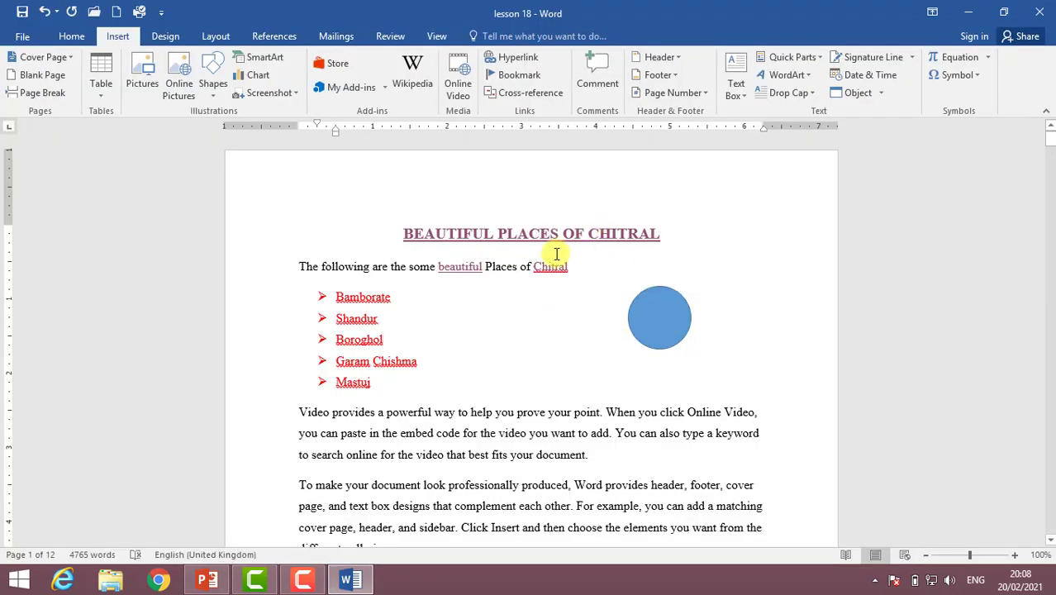
pyautogui.click(660, 316)
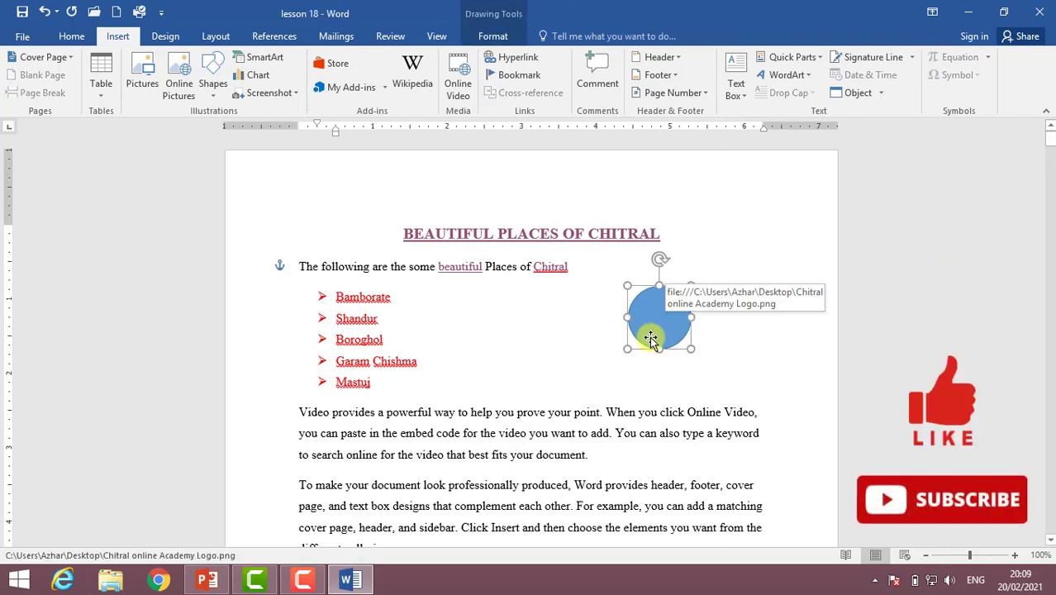
pyautogui.press('Delete')
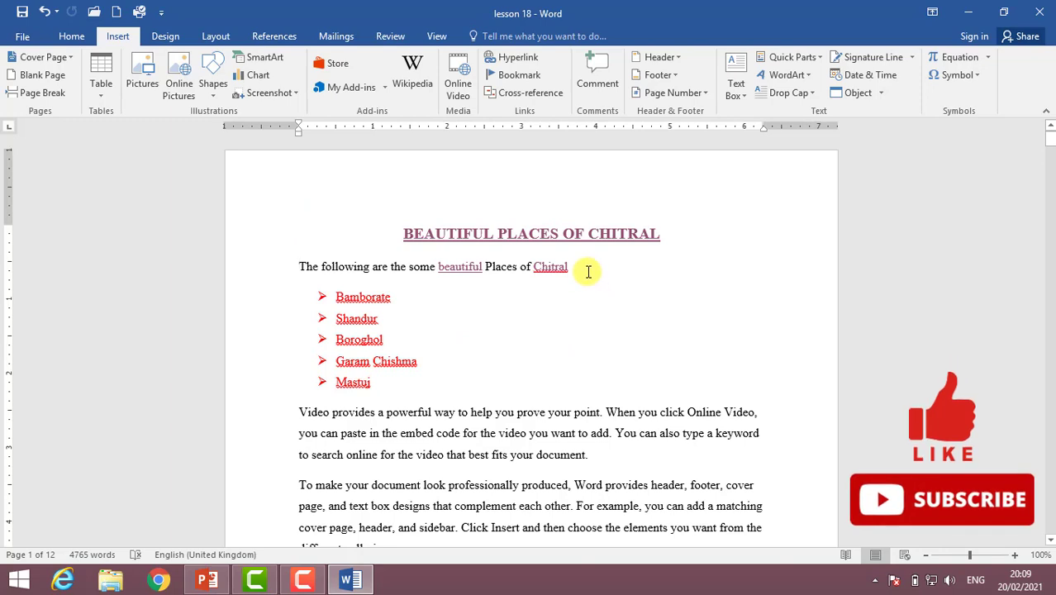
# Step: Remove the hyperlinks from 'Chitral' and 'beautiful' via their right-click menus
pyautogui.rightClick(562, 269)
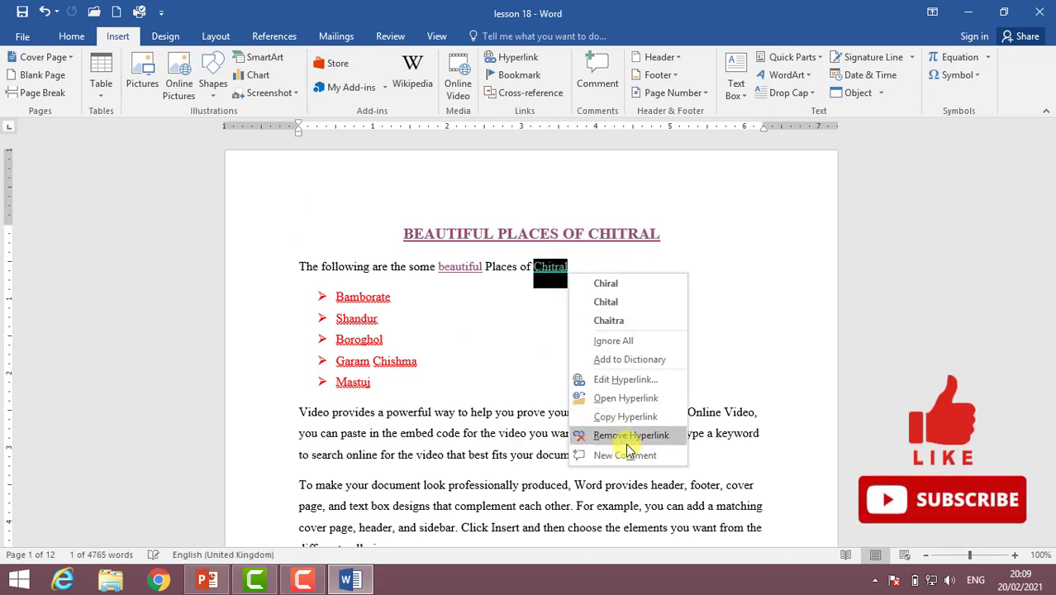
pyautogui.click(630, 436)
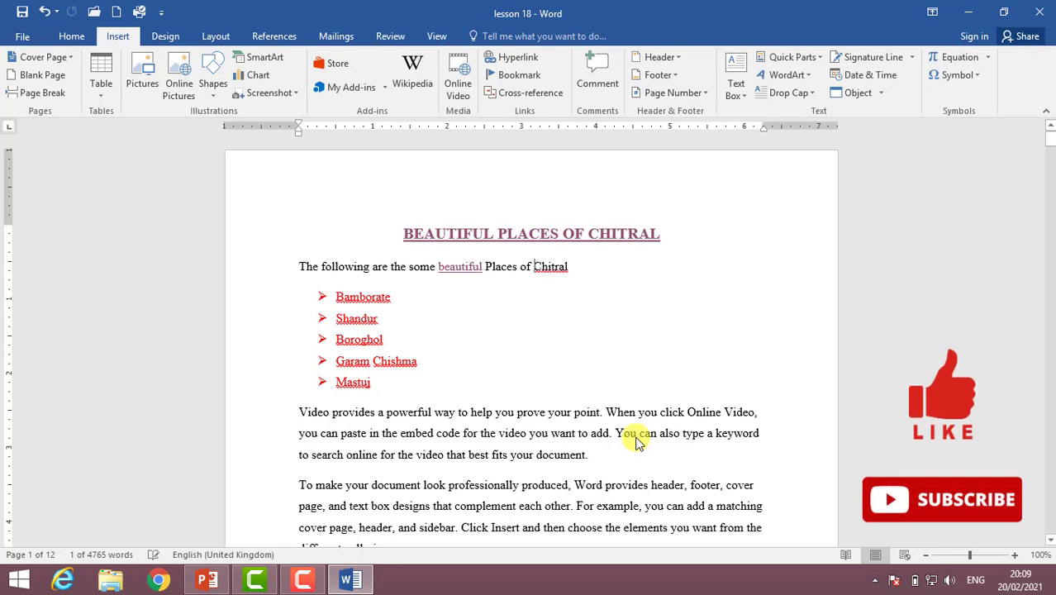
pyautogui.rightClick(461, 267)
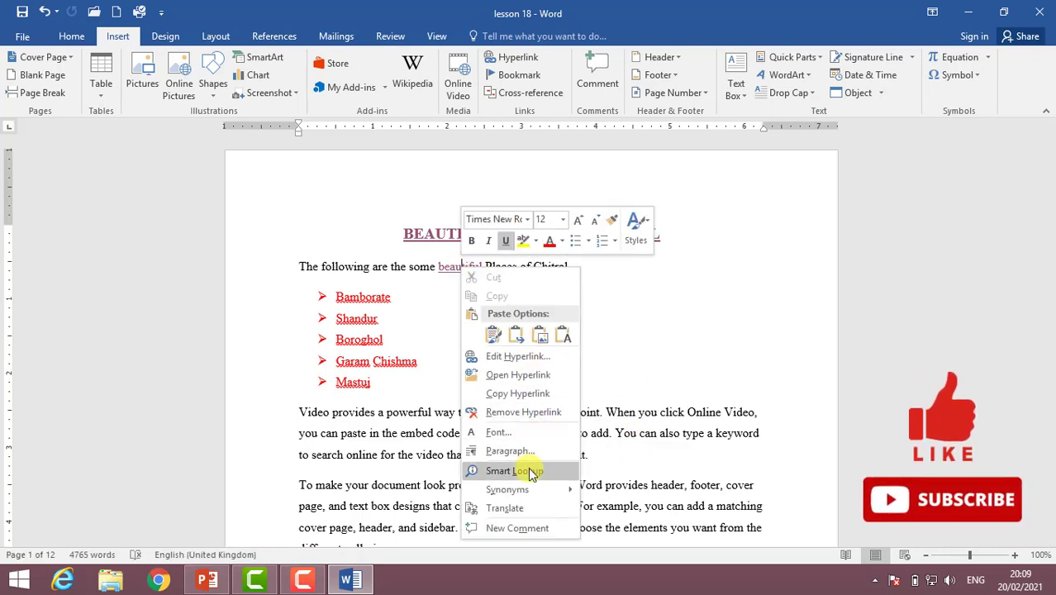
pyautogui.click(538, 419)
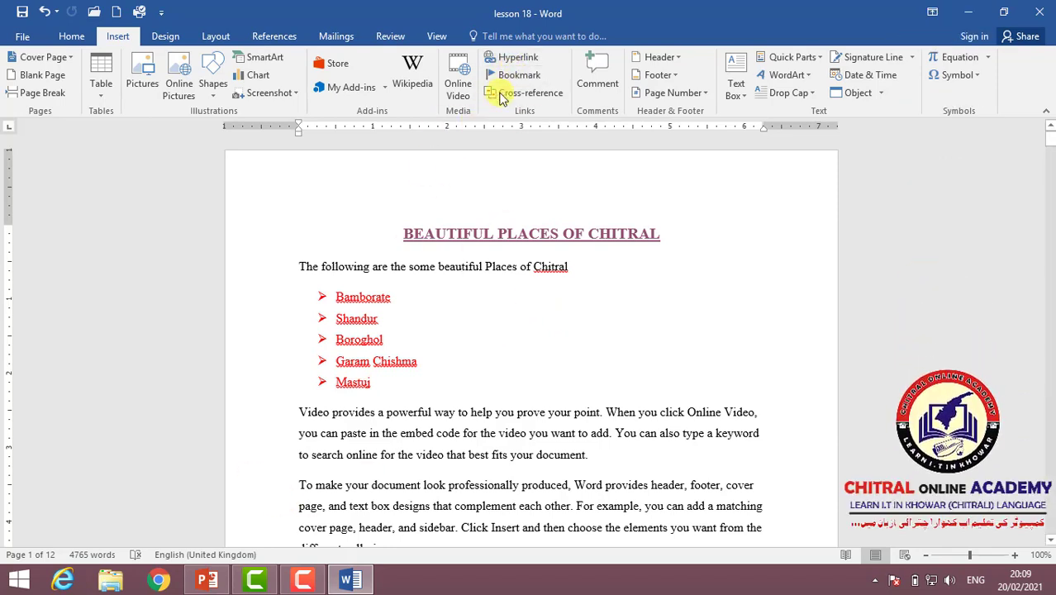
# Step: Add a bookmark named 'myclass' at the start of the Reading paragraph
pyautogui.scroll(-5, 413, 446)
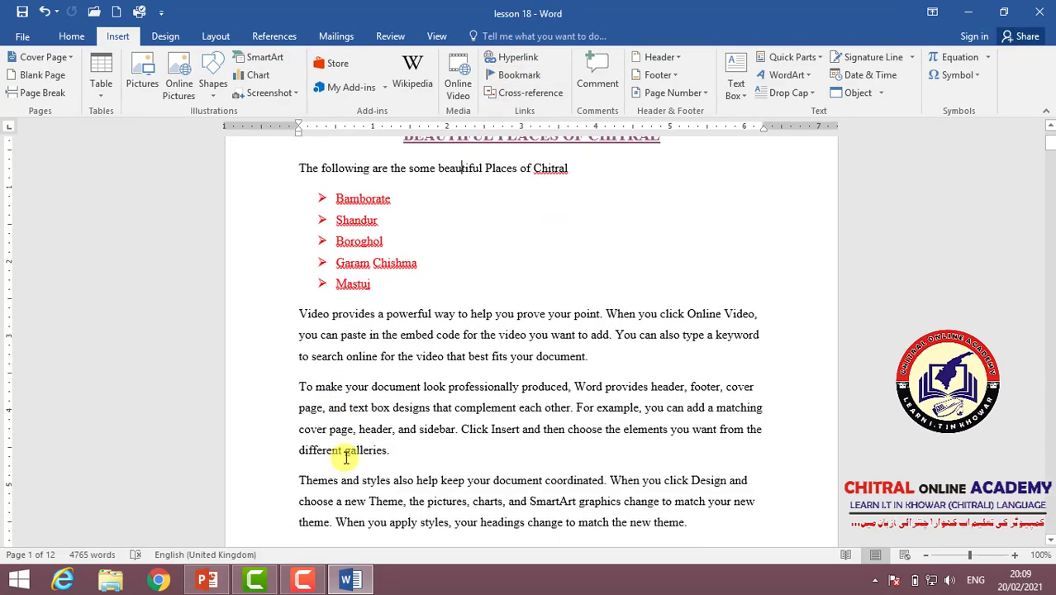
pyautogui.scroll(-3, 371, 421)
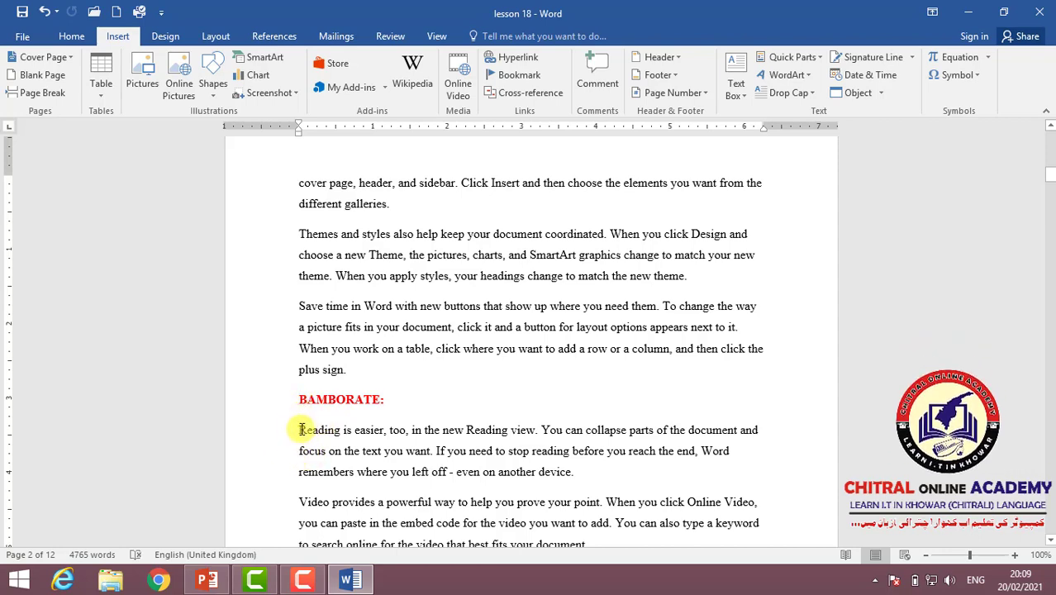
pyautogui.click(299, 430)
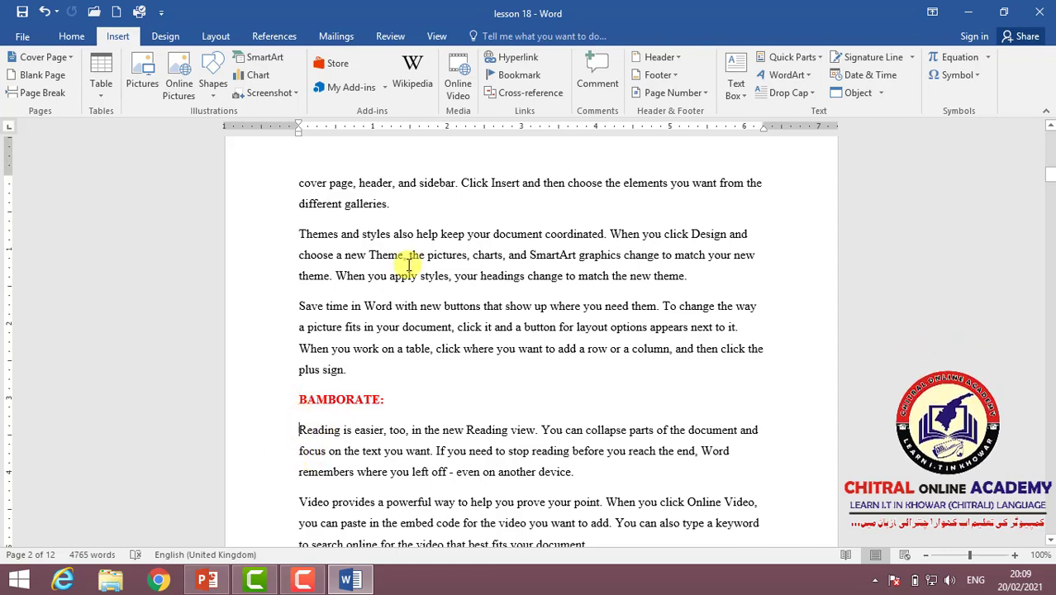
pyautogui.click(508, 76)
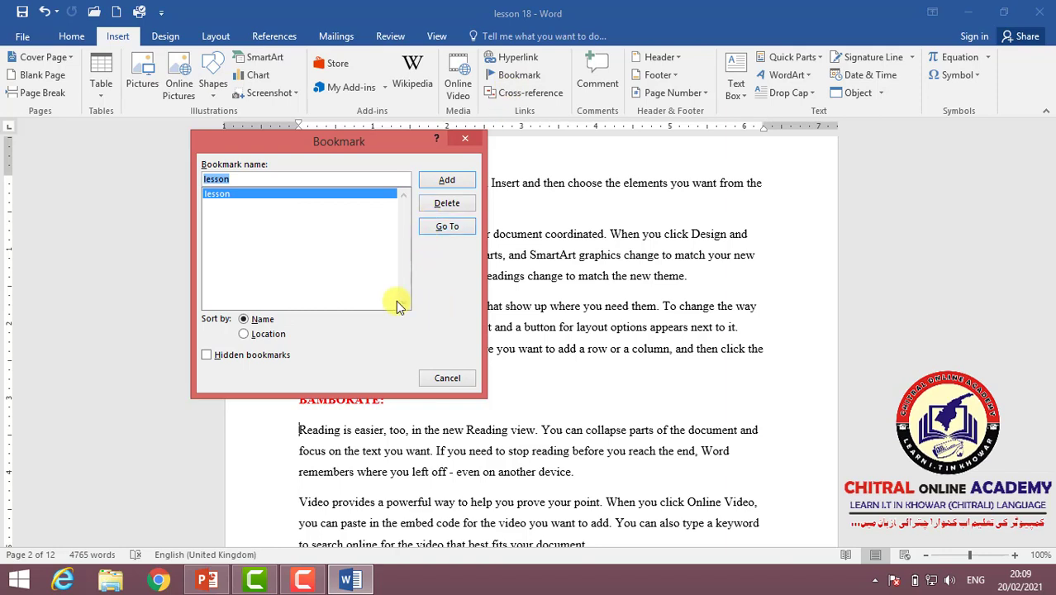
pyautogui.press('BackSpace')
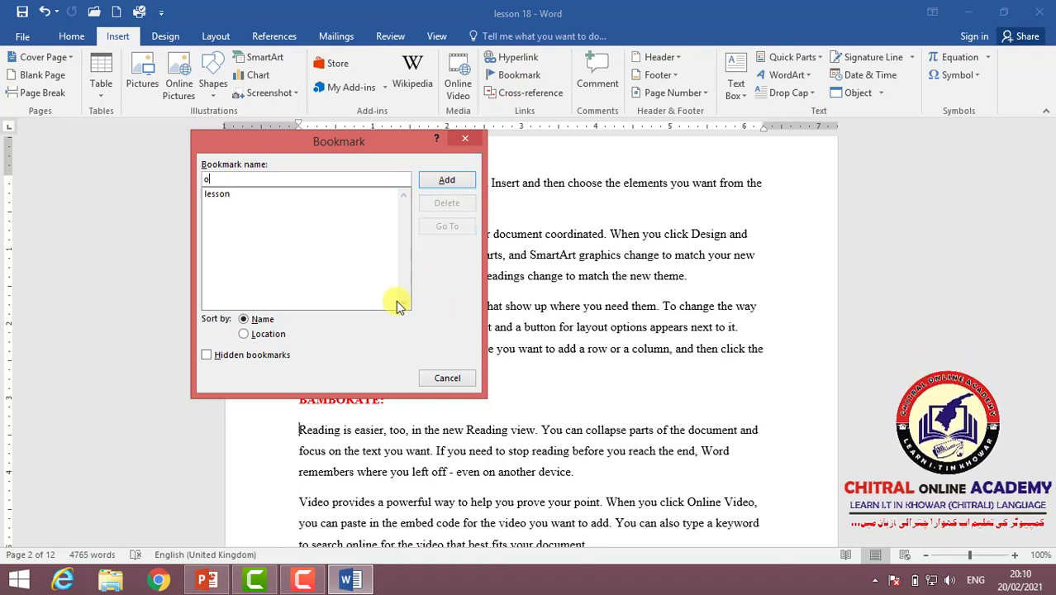
pyautogui.write('myclass')
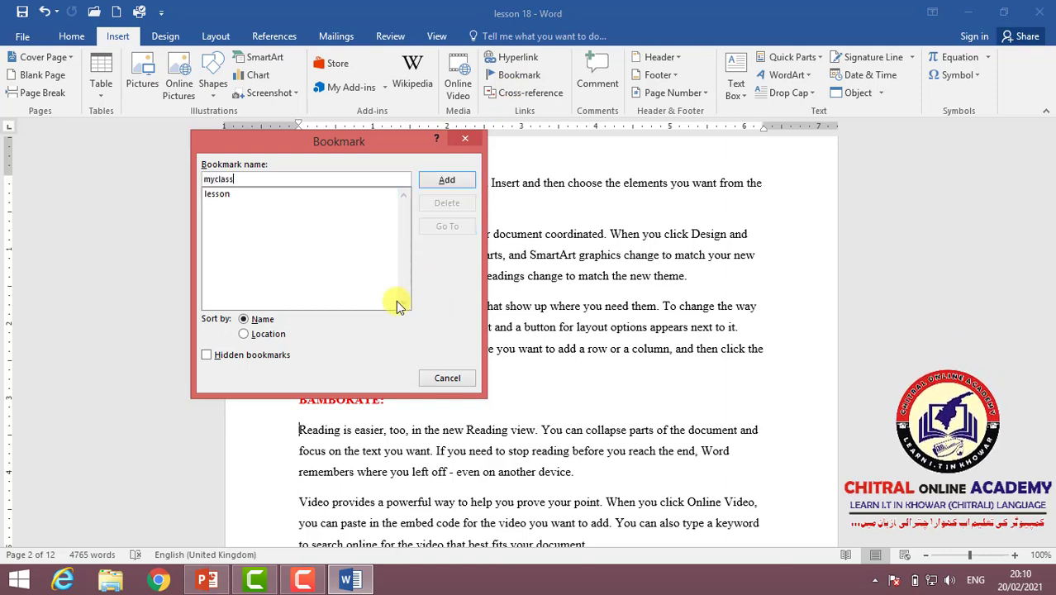
pyautogui.click(442, 183)
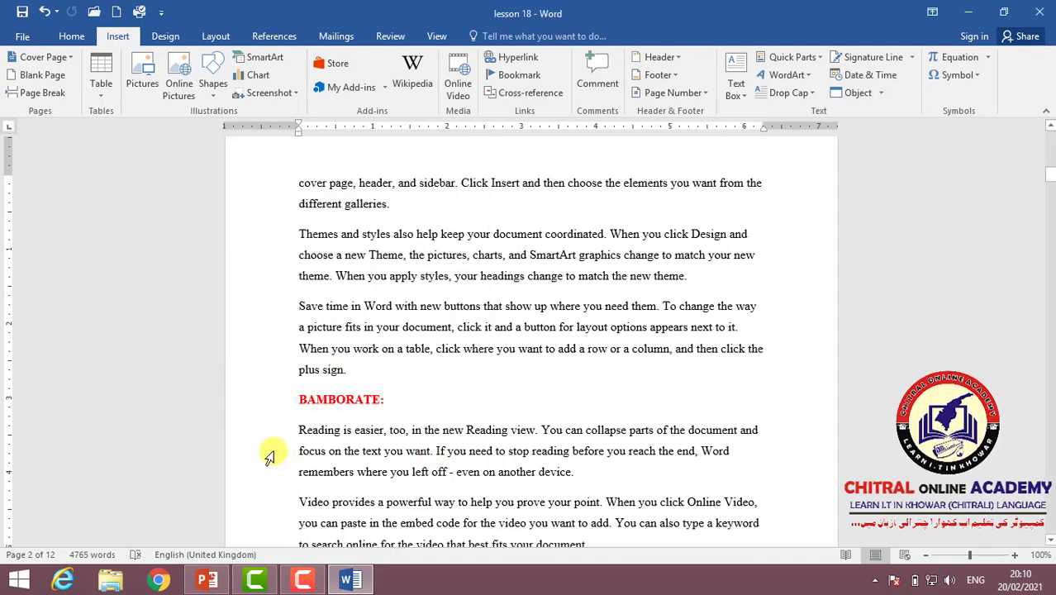
# Step: Go to the myclass bookmark, landing on the BAMBORATE section on page 2
pyautogui.moveTo(1049, 176); pyautogui.dragTo(1049, 137)
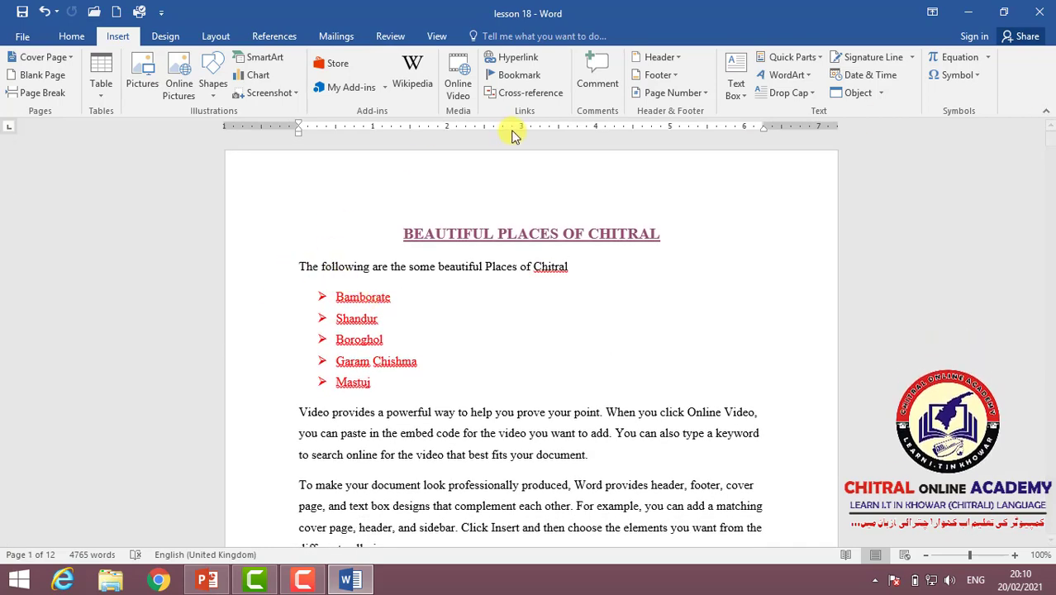
pyautogui.click(518, 75)
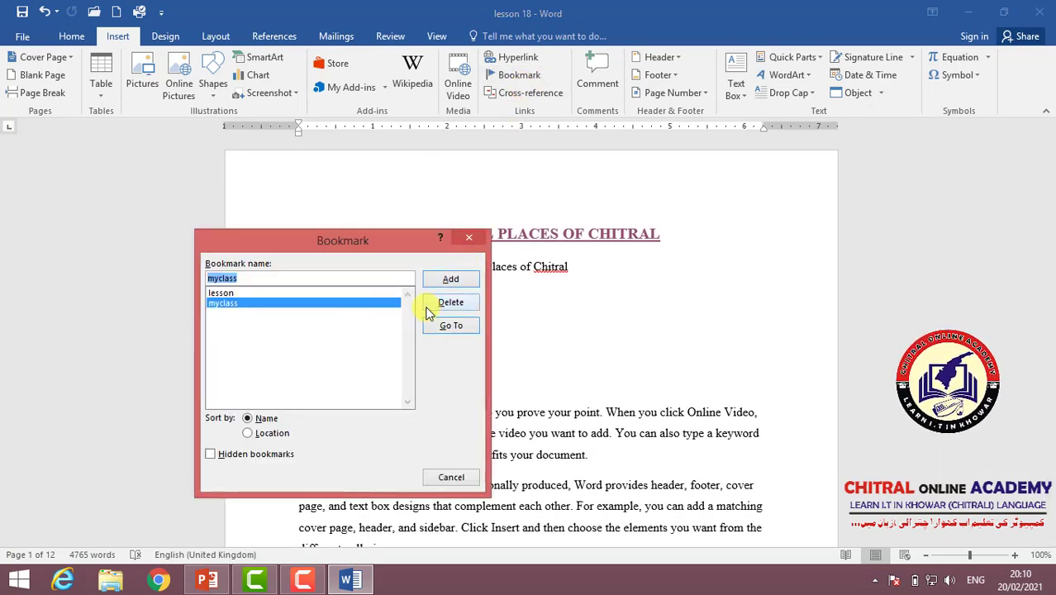
pyautogui.click(221, 293)
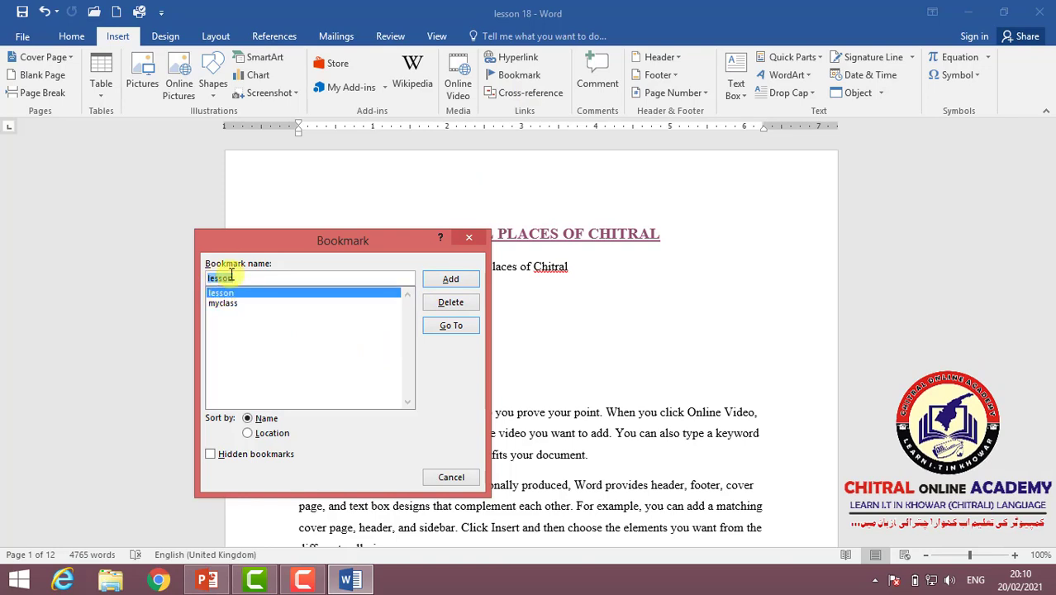
pyautogui.click(223, 303)
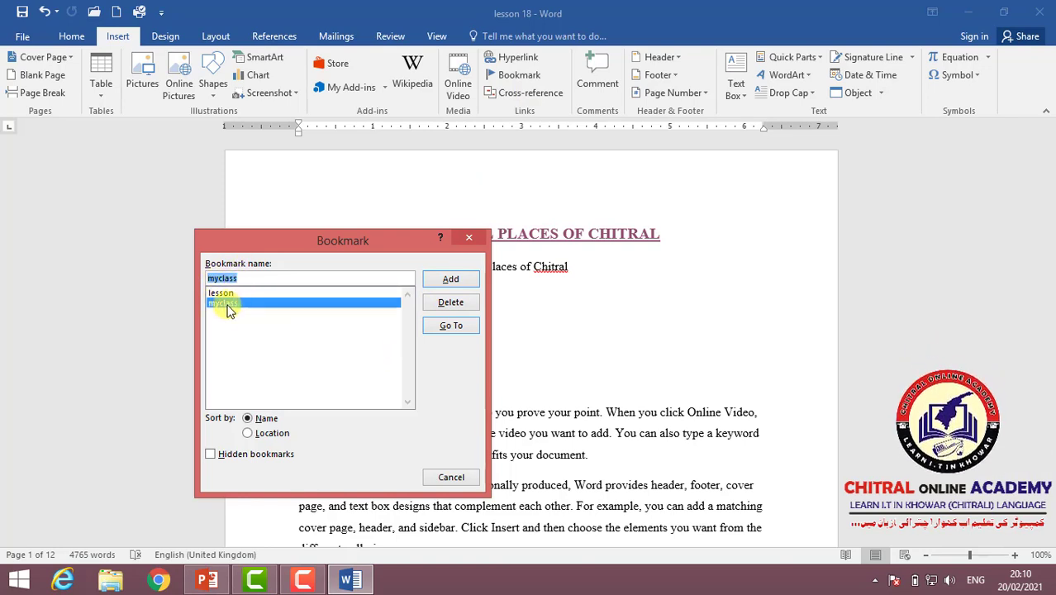
pyautogui.click(448, 327)
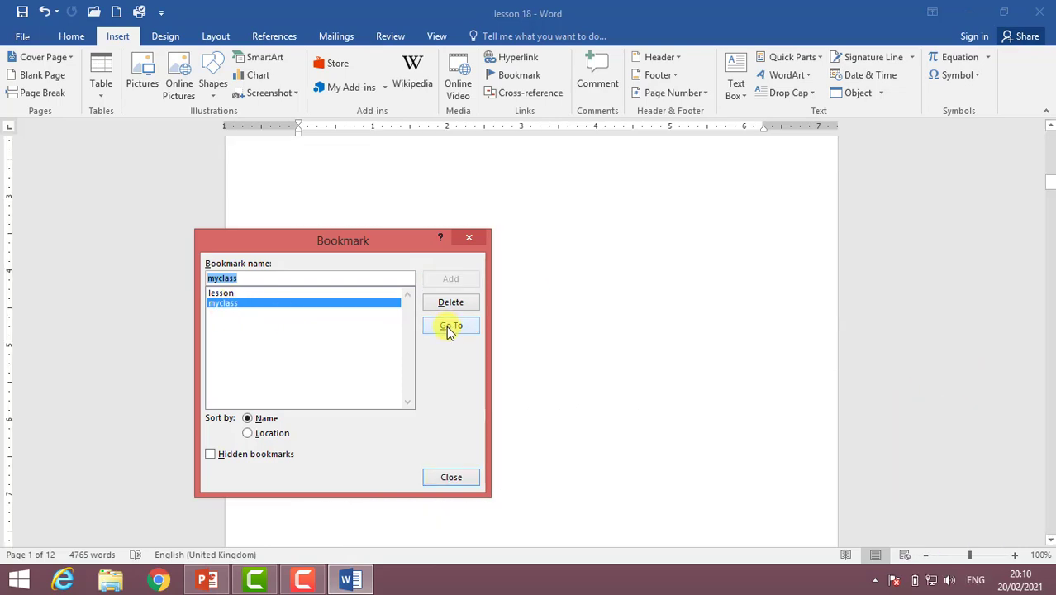
pyautogui.click(470, 241)
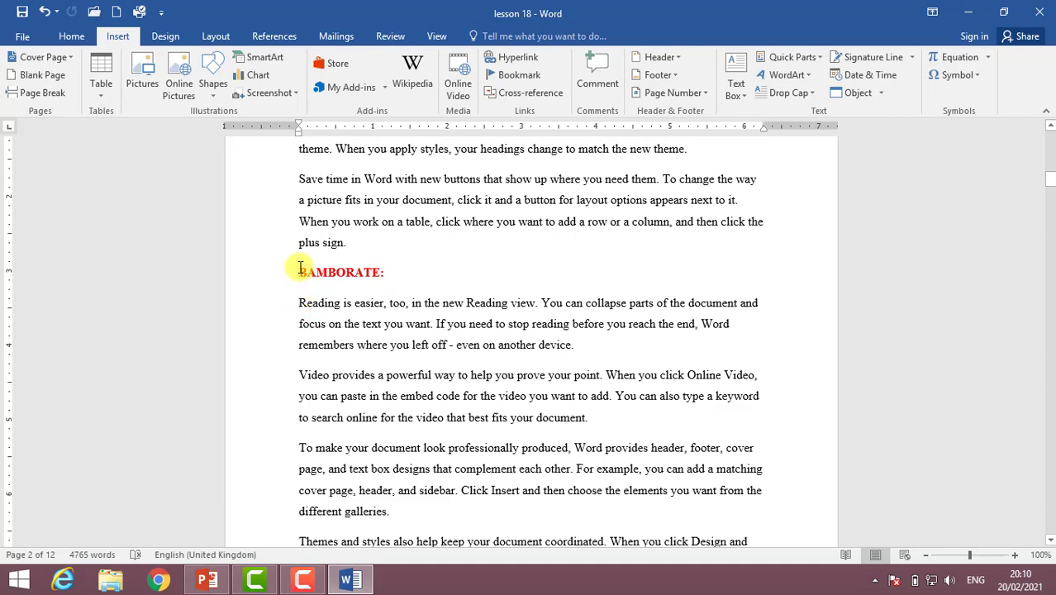
pyautogui.scroll(5, 475, 347)
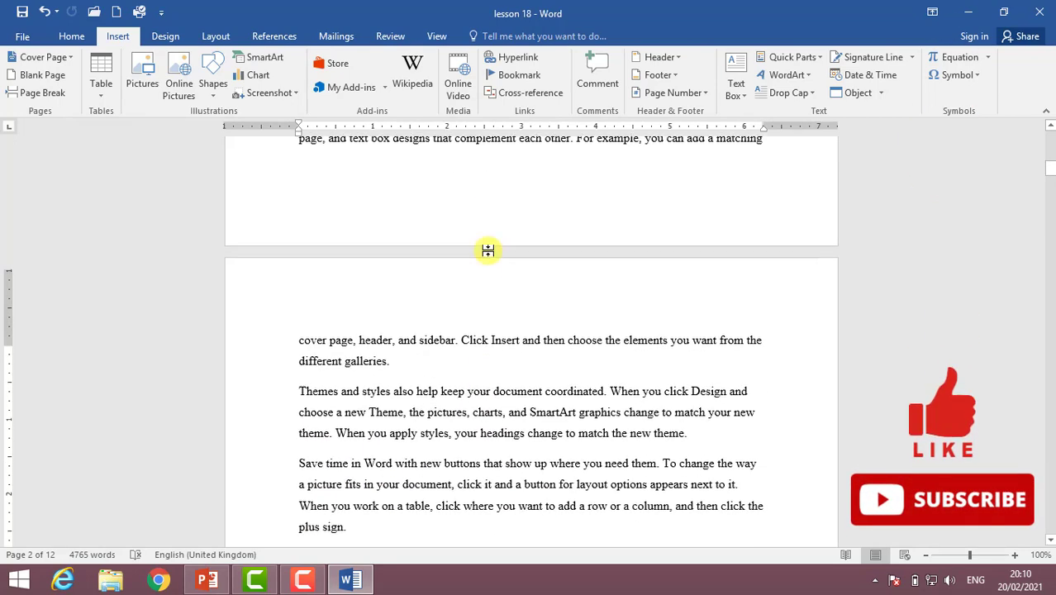
pyautogui.scroll(2, 519, 334)
pyautogui.scroll(2, 419, 365)
pyautogui.scroll(2, 605, 361)
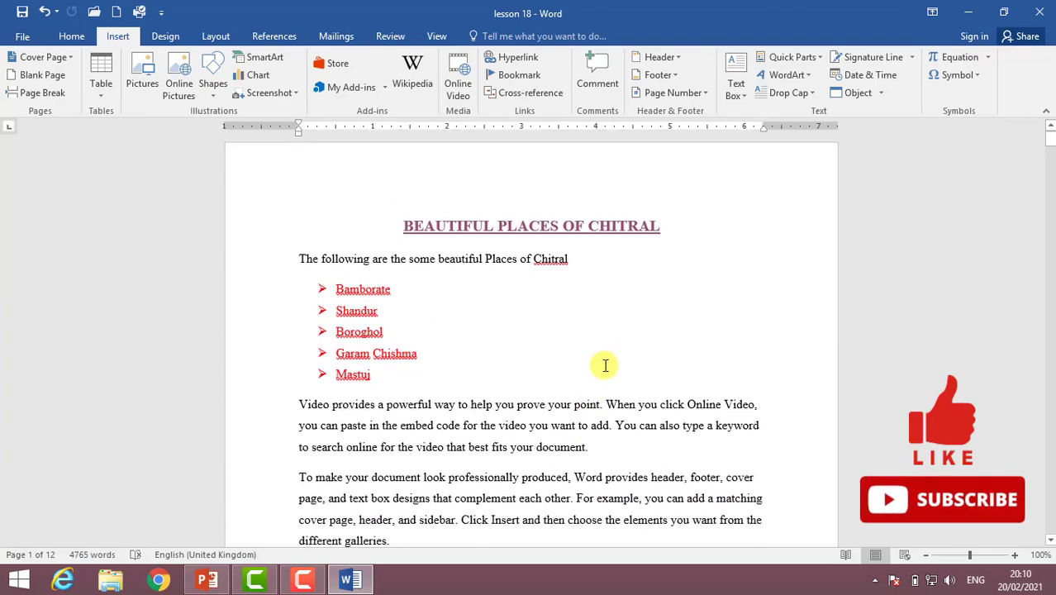
pyautogui.scroll(1, 606, 361)
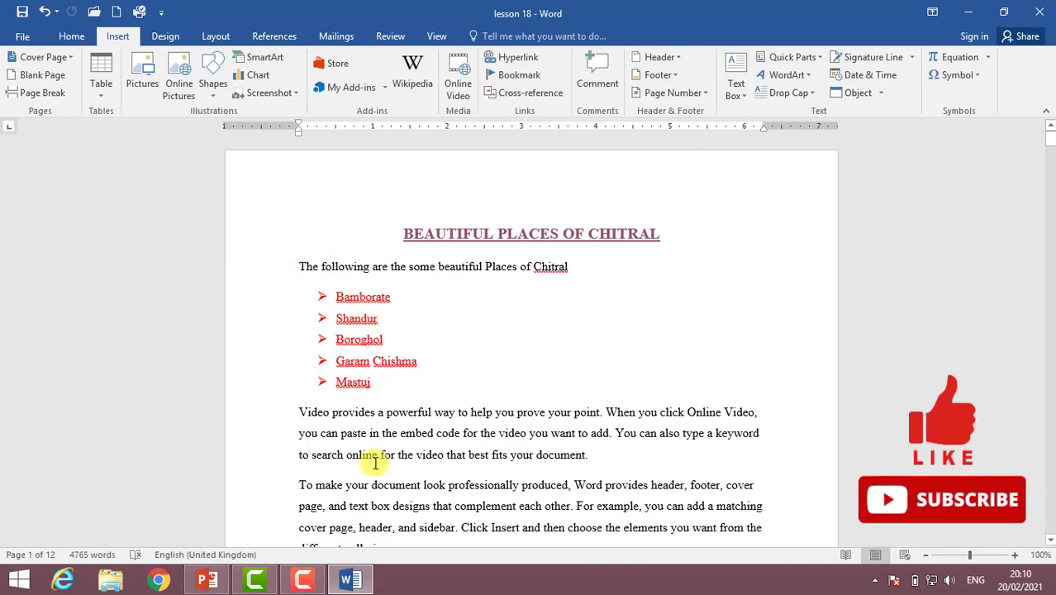
pyautogui.scroll(-5, 375, 463)
pyautogui.scroll(-4, 372, 405)
pyautogui.scroll(-5, 365, 393)
pyautogui.scroll(-3, 348, 376)
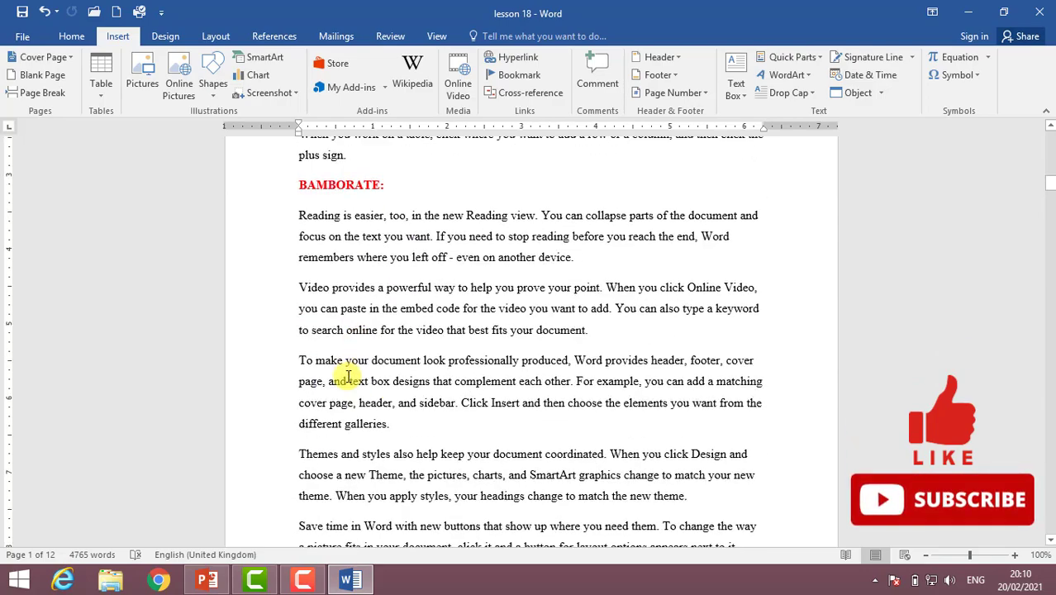
pyautogui.scroll(-1, 346, 347)
pyautogui.scroll(-4, 357, 151)
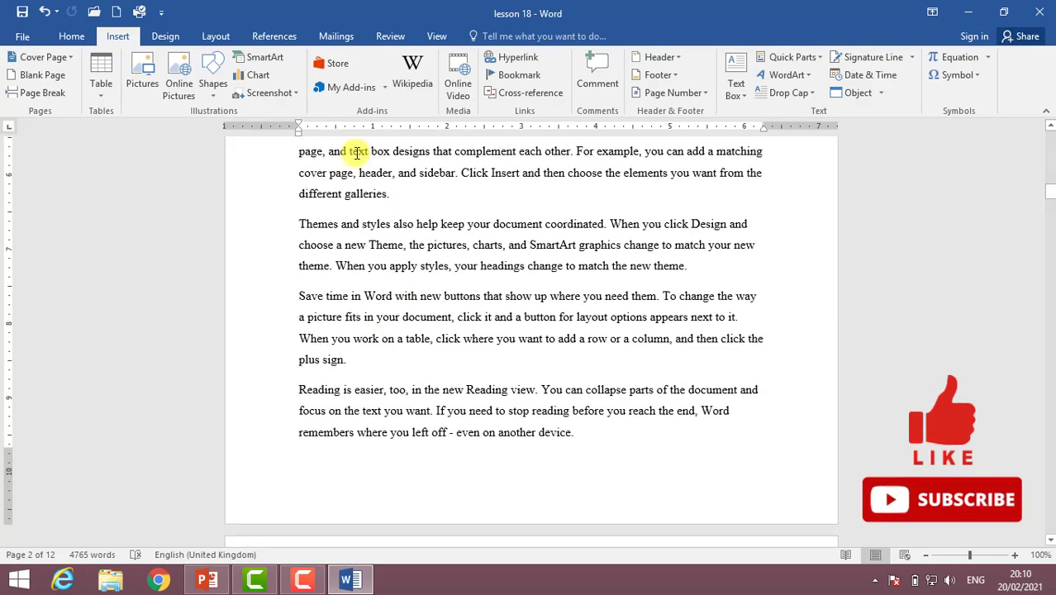
pyautogui.scroll(-2, 397, 331)
pyautogui.scroll(-3, 395, 384)
pyautogui.scroll(-3, 395, 377)
pyautogui.scroll(-3, 390, 382)
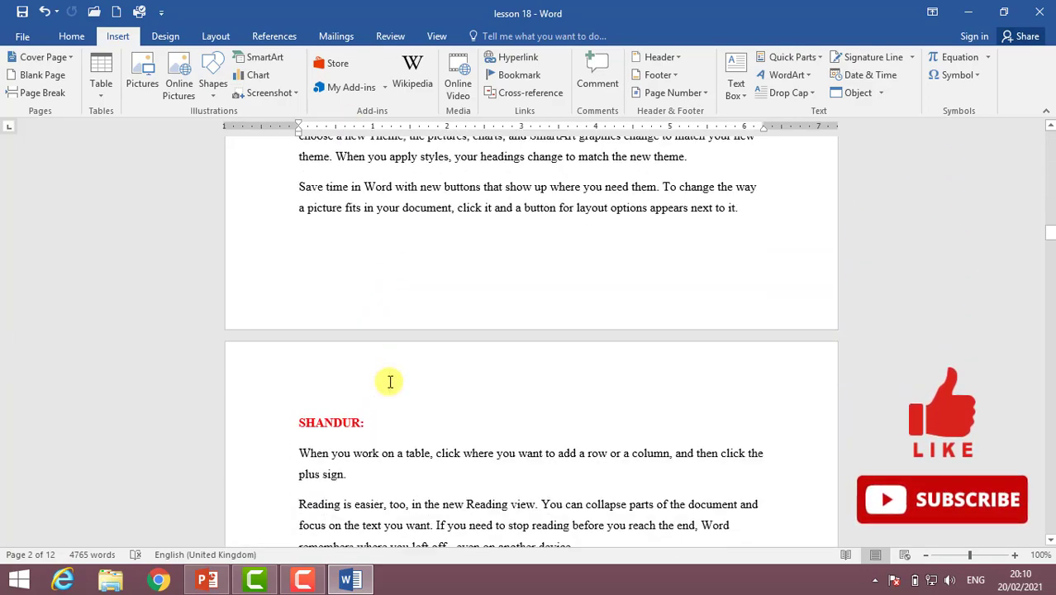
pyautogui.scroll(-5, 389, 382)
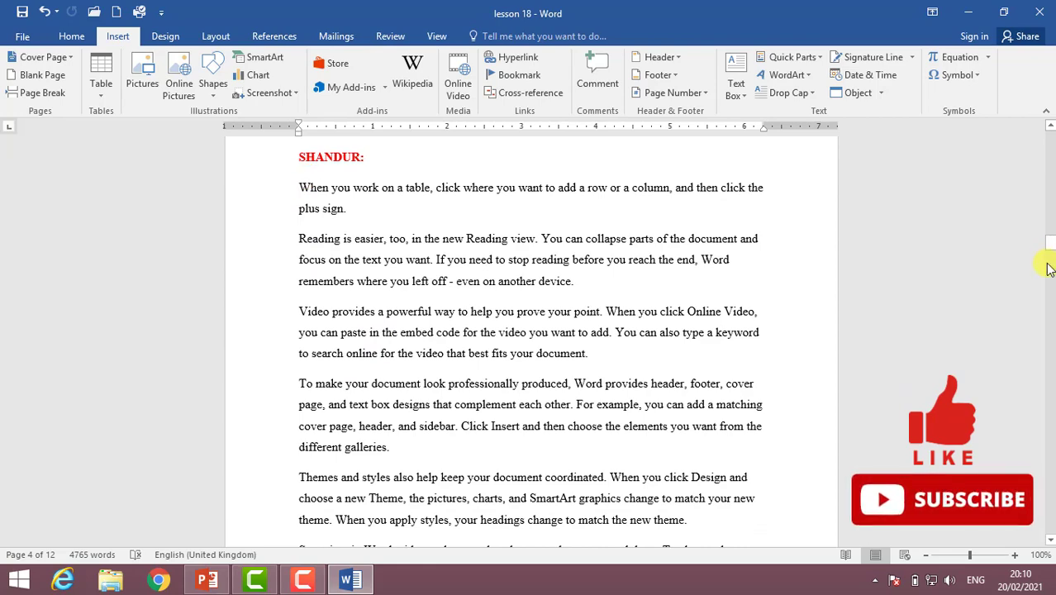
pyautogui.moveTo(1047, 266); pyautogui.dragTo(1043, 135)
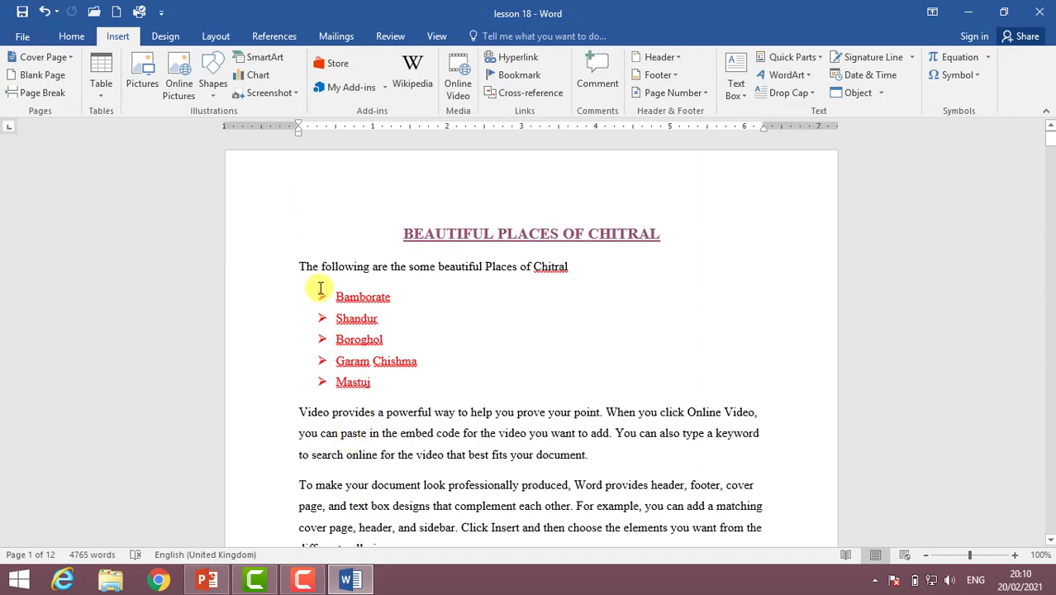
pyautogui.scroll(-3, 371, 415)
pyautogui.scroll(-3, 283, 464)
pyautogui.scroll(-2, 276, 331)
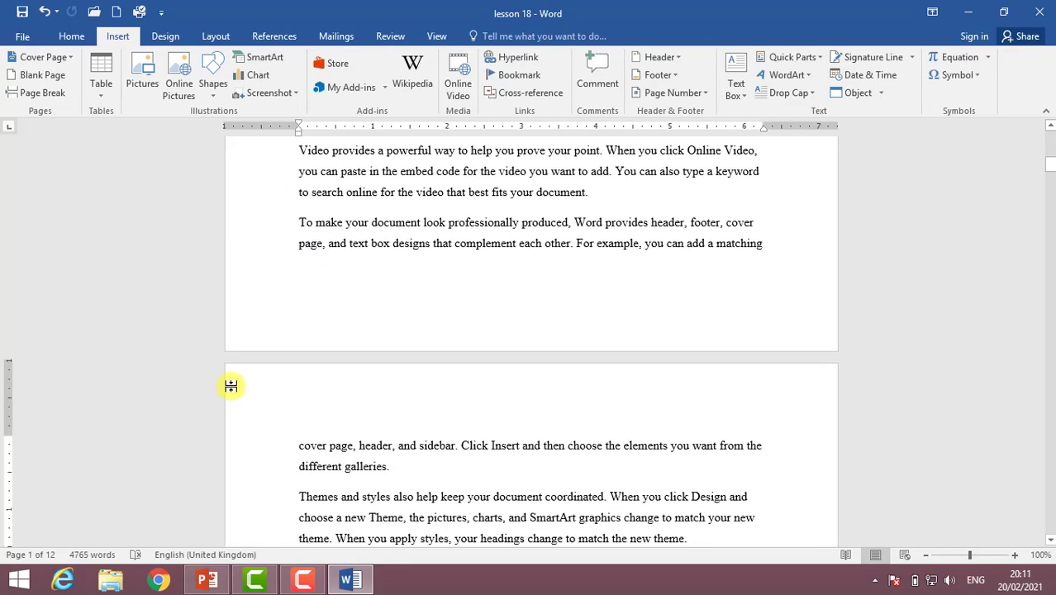
pyautogui.scroll(-2, 229, 385)
pyautogui.scroll(-3, 302, 411)
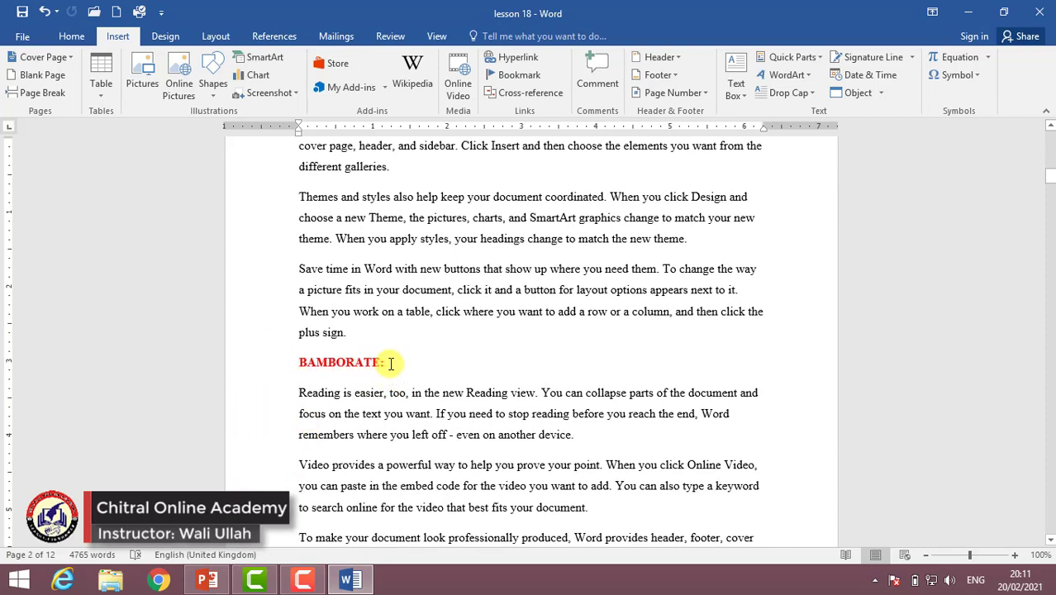
# Step: Bookmark the BAMBORATE: heading as 'bamborate'
pyautogui.tripleClick(358, 364)
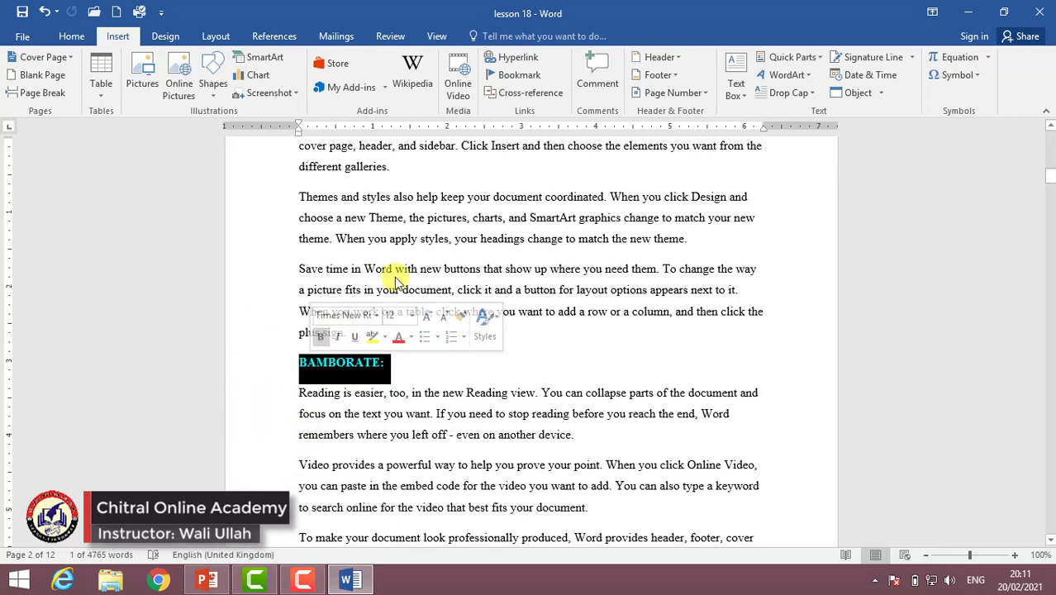
pyautogui.click(535, 75)
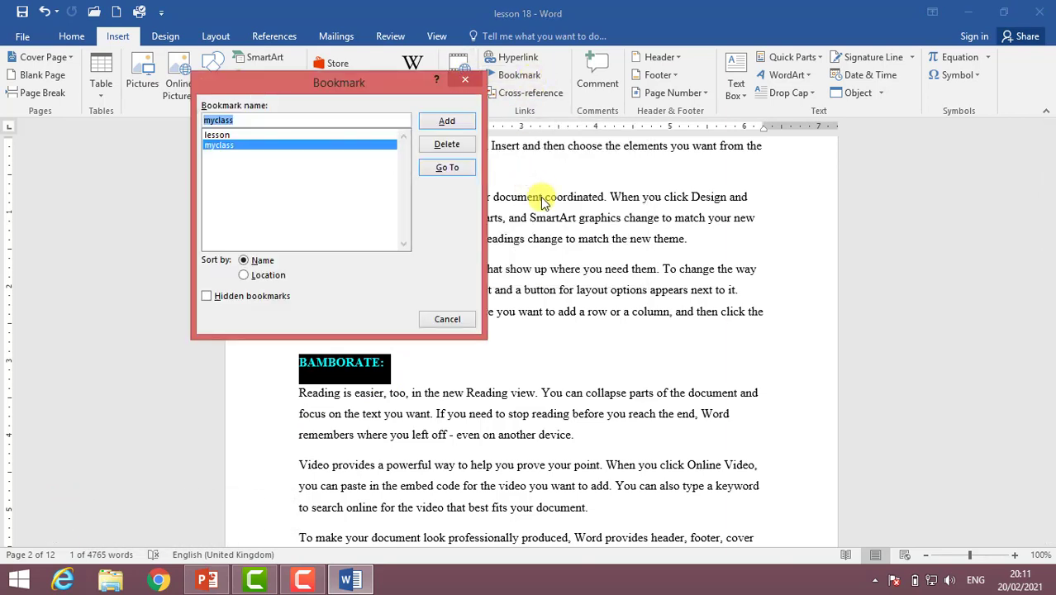
pyautogui.write('bam')
pyautogui.press('BackSpace')
pyautogui.press('BackSpace')
pyautogui.press('BackSpace')
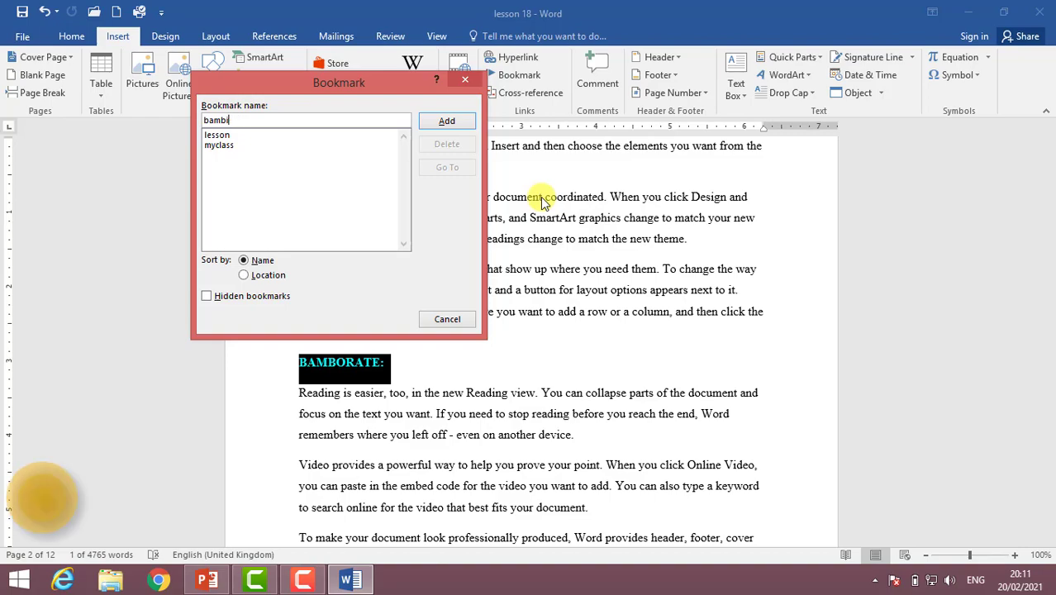
pyautogui.press('BackSpace')
pyautogui.write('orate')
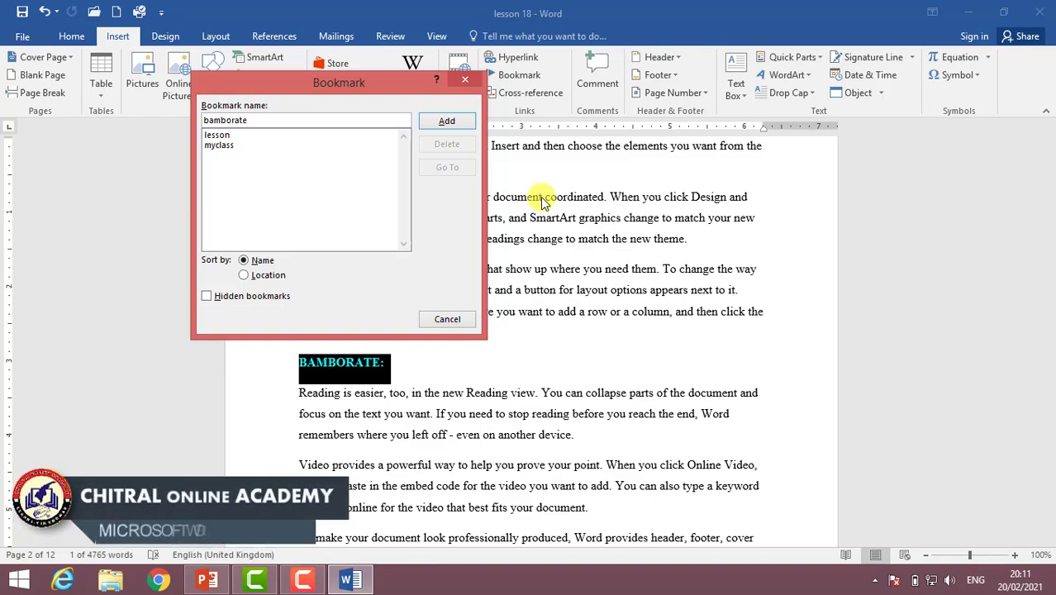
pyautogui.click(446, 121)
# Step: Bookmark the SHANDUR: heading further down as 'shandu'
pyautogui.scroll(-4, 377, 388)
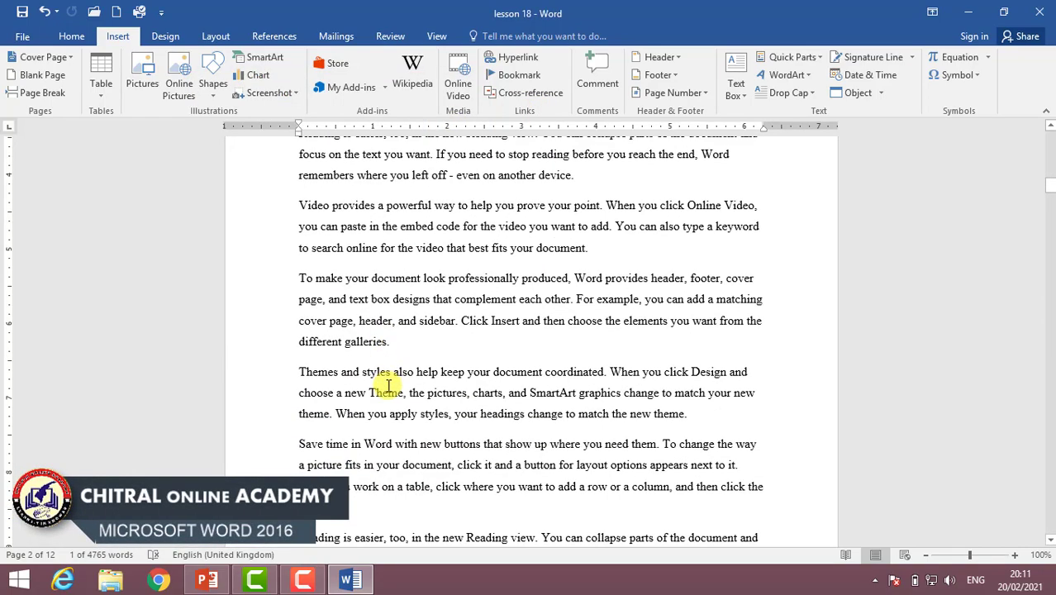
pyautogui.scroll(-4, 380, 388)
pyautogui.scroll(-4, 383, 389)
pyautogui.scroll(-5, 382, 389)
pyautogui.scroll(-3, 365, 377)
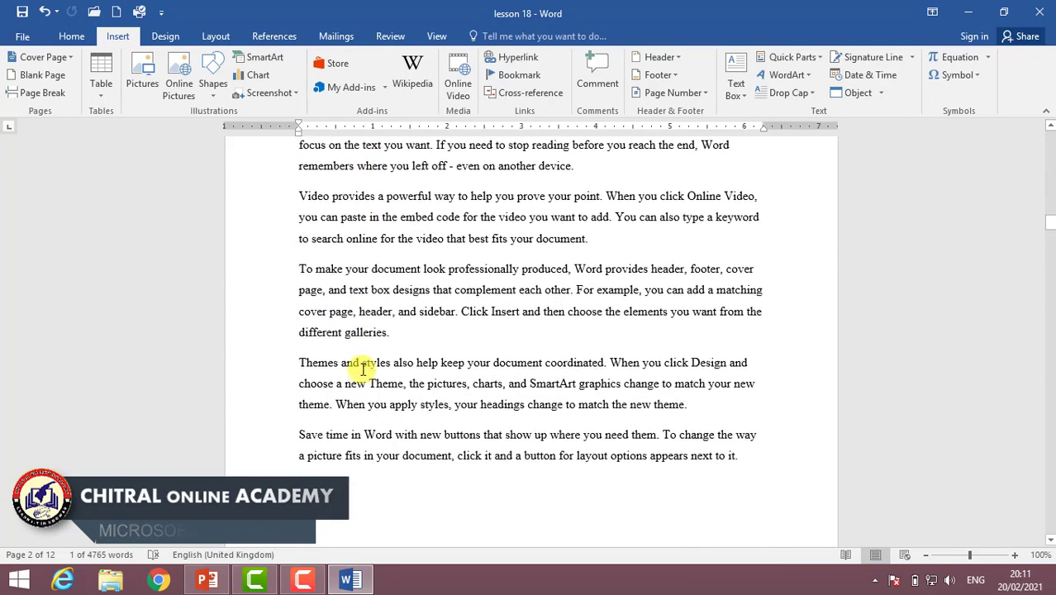
pyautogui.scroll(-3, 357, 366)
pyautogui.scroll(-3, 348, 396)
pyautogui.tripleClick(368, 306)
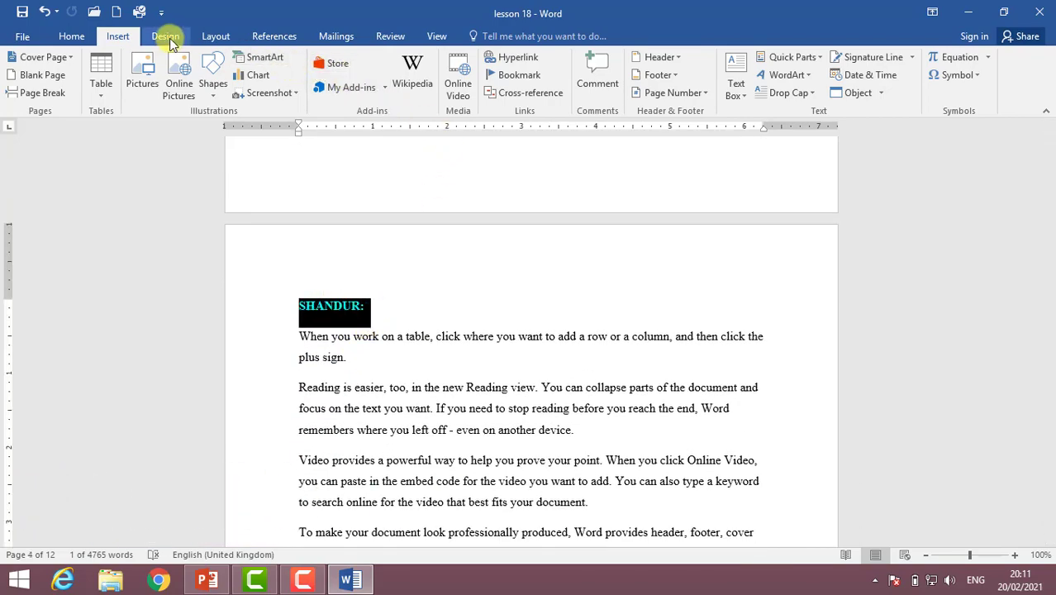
pyautogui.click(516, 75)
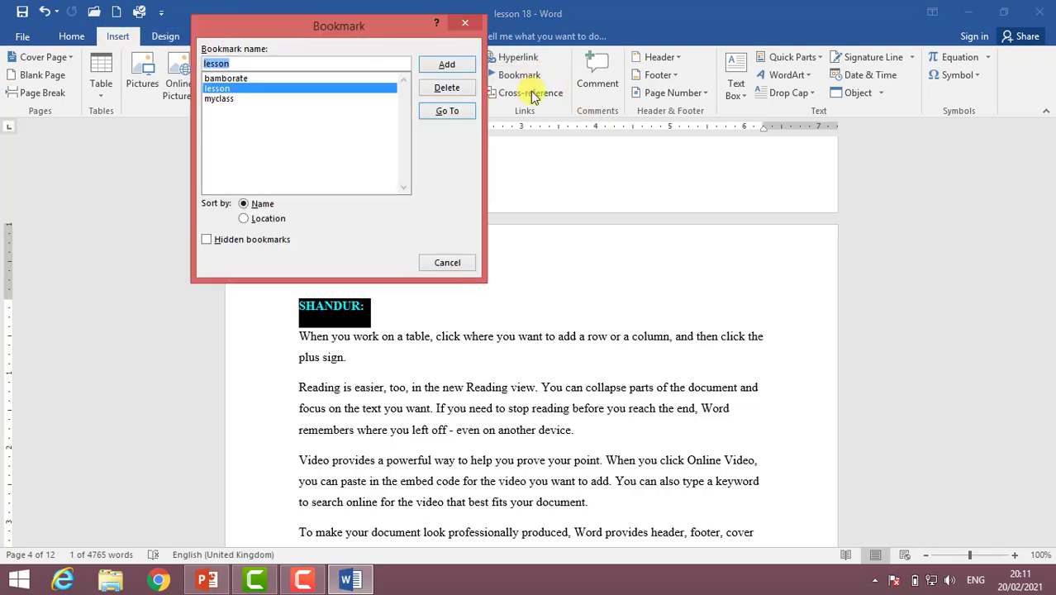
pyautogui.write('shandu')
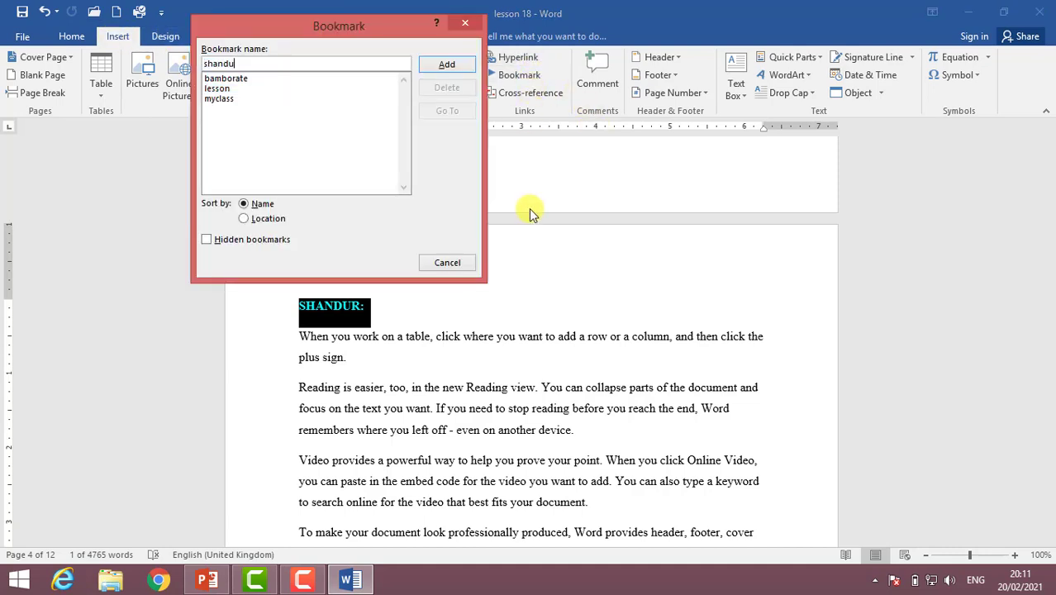
pyautogui.press('Return')
# Step: Bookmark the BOROGHOL: heading as 'broghol', then scroll down to GARAM CHISHMA
pyautogui.scroll(-4, 433, 347)
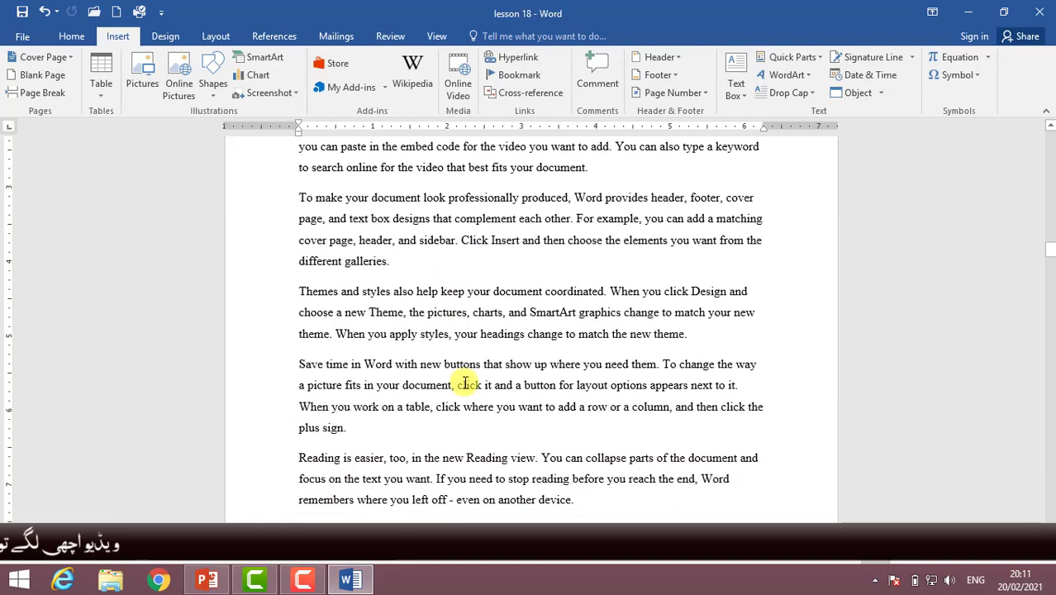
pyautogui.scroll(-4, 406, 382)
pyautogui.scroll(-4, 278, 419)
pyautogui.scroll(-4, 405, 273)
pyautogui.scroll(-3, 373, 307)
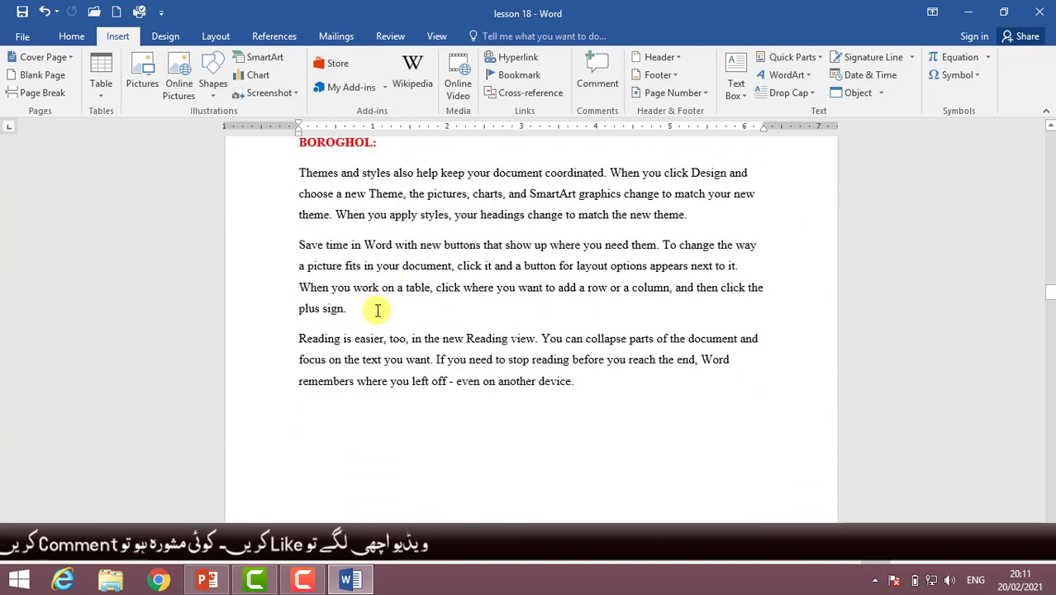
pyautogui.scroll(1, 248, 243)
pyautogui.moveTo(299, 217); pyautogui.dragTo(372, 219)
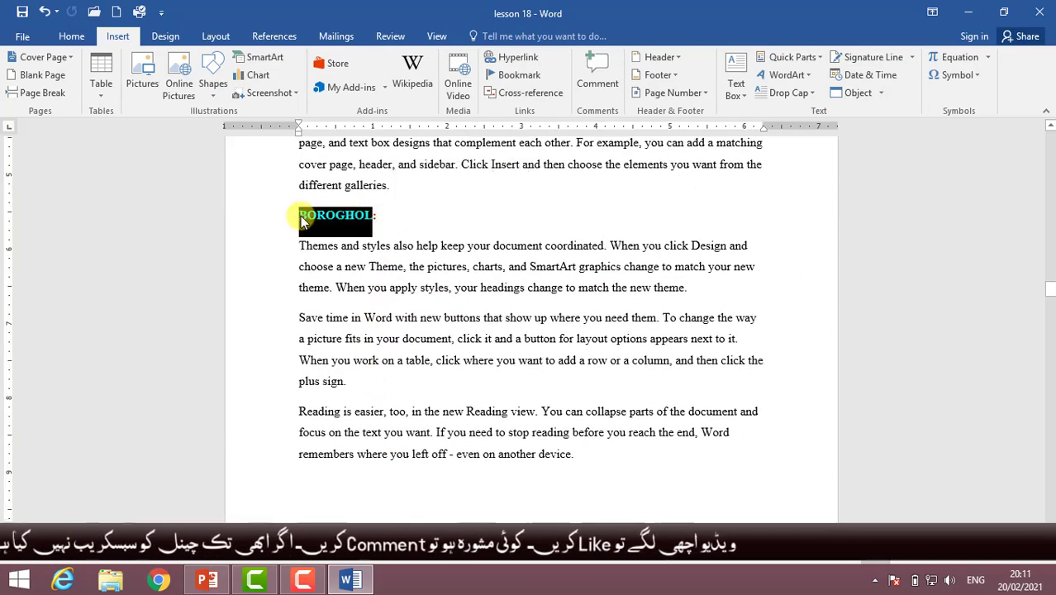
pyautogui.click(509, 75)
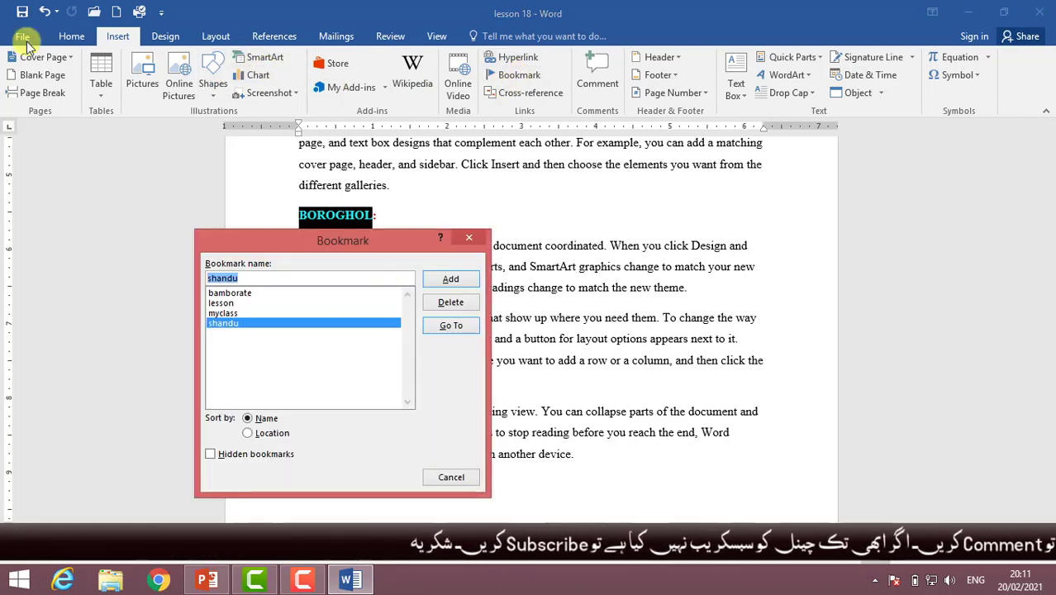
pyautogui.write('broghol')
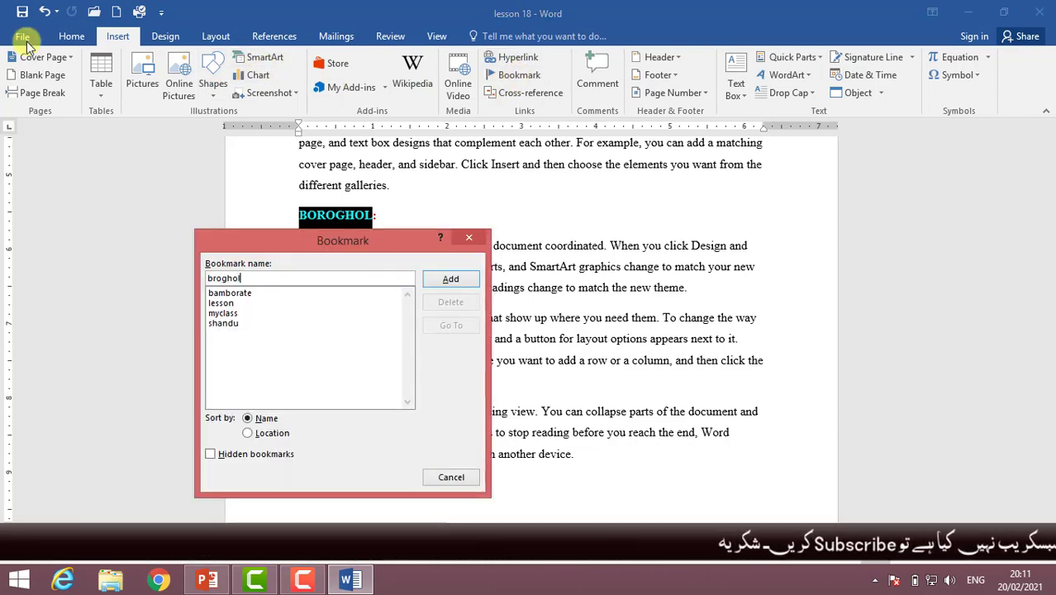
pyautogui.press('Return')
pyautogui.scroll(-3, 417, 370)
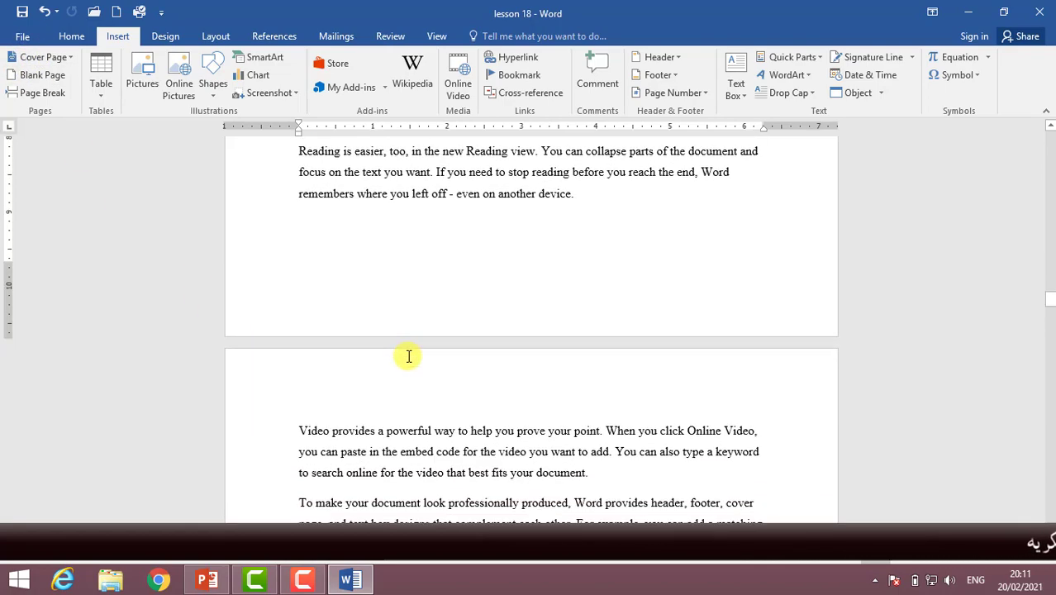
pyautogui.scroll(-3, 409, 356)
pyautogui.scroll(-4, 397, 355)
pyautogui.scroll(-4, 372, 347)
pyautogui.scroll(-4, 380, 331)
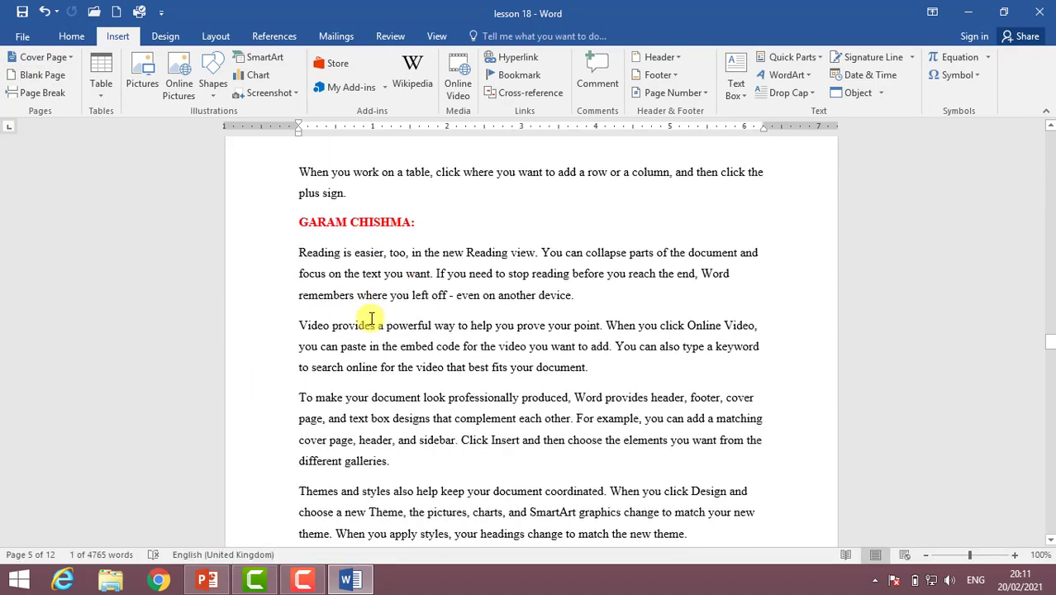
# Step: Bookmark the GARAM CHISHMA: heading as 'garam'
pyautogui.tripleClick(402, 208)
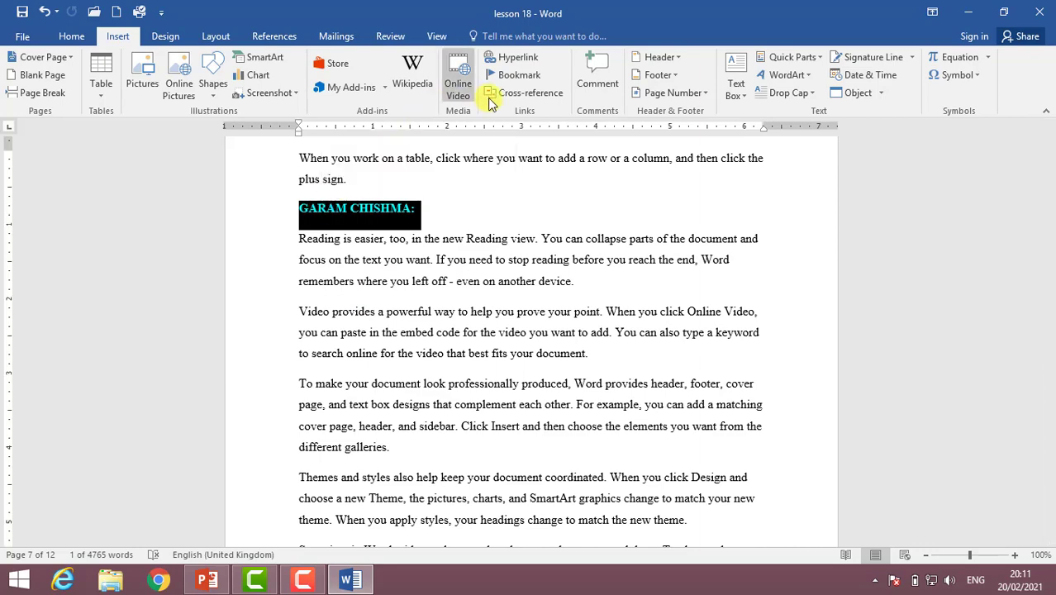
pyautogui.click(518, 75)
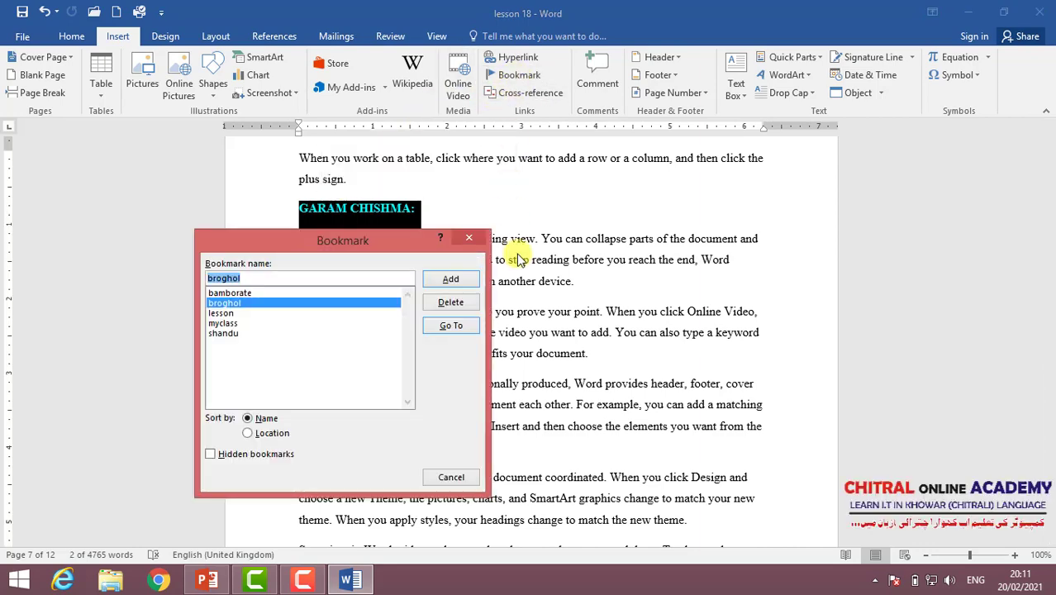
pyautogui.write('garam')
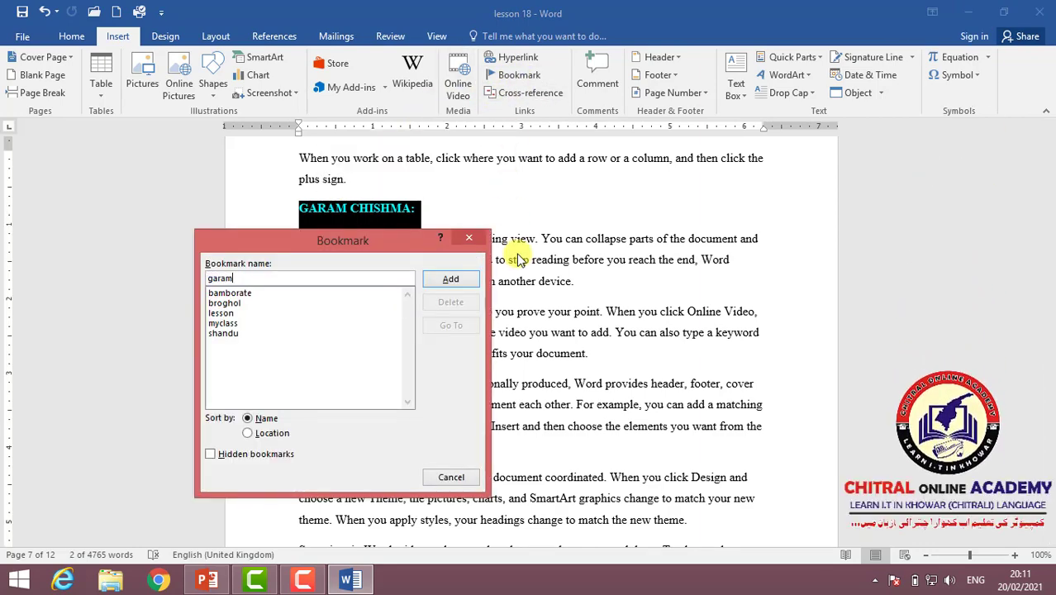
pyautogui.press('Return')
# Step: Bookmark the MASTUJ: heading as 'mastuj' and scroll back up to page 1's list
pyautogui.scroll(-5, 463, 331)
pyautogui.scroll(-4, 431, 331)
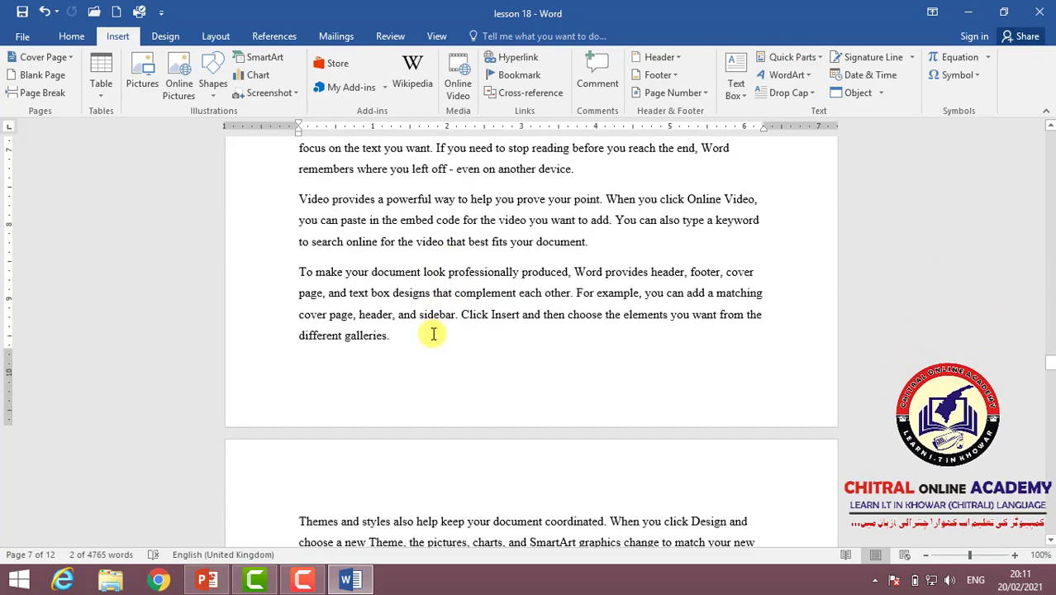
pyautogui.scroll(-2, 429, 323)
pyautogui.scroll(-4, 424, 326)
pyautogui.scroll(-2, 396, 314)
pyautogui.scroll(-5, 367, 304)
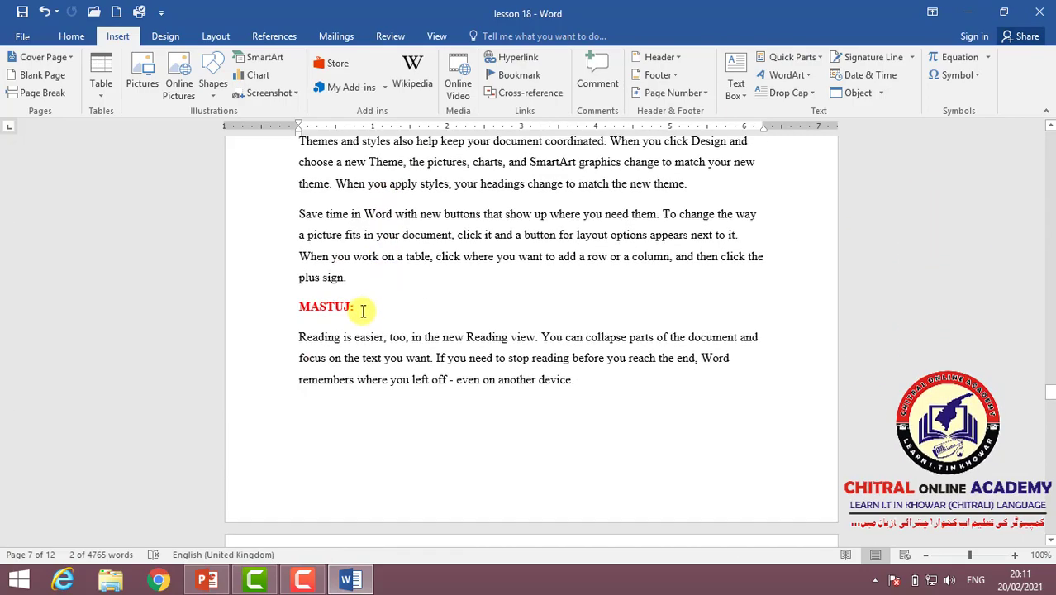
pyautogui.moveTo(365, 306); pyautogui.dragTo(297, 307)
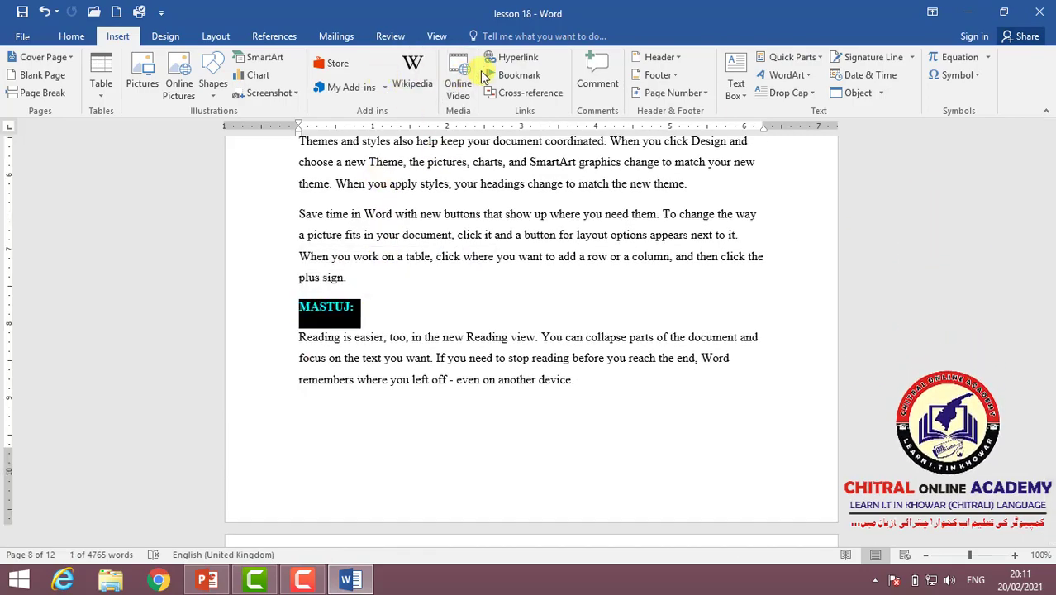
pyautogui.click(515, 76)
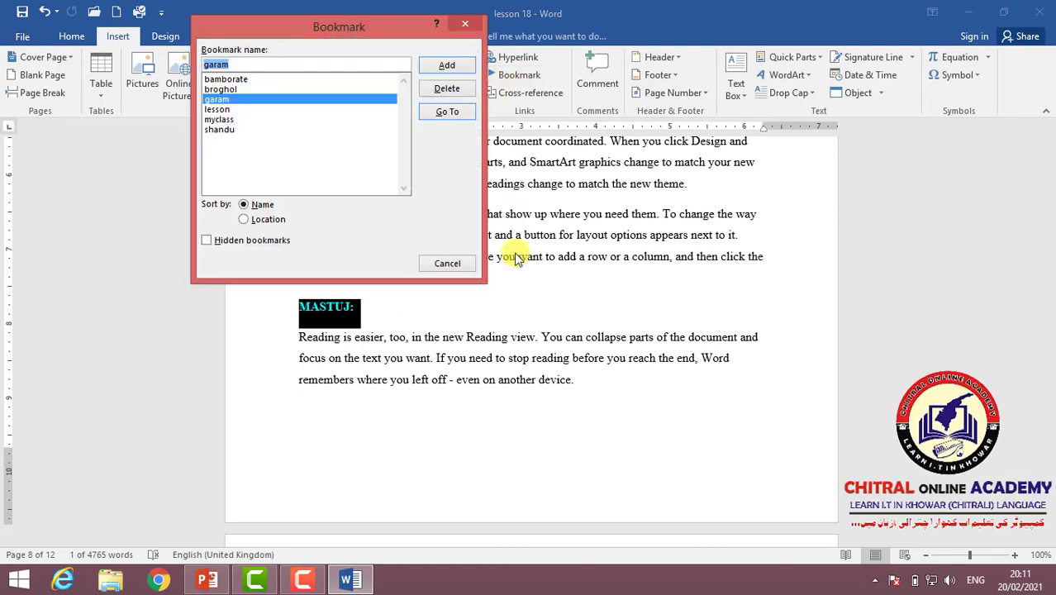
pyautogui.write('mast')
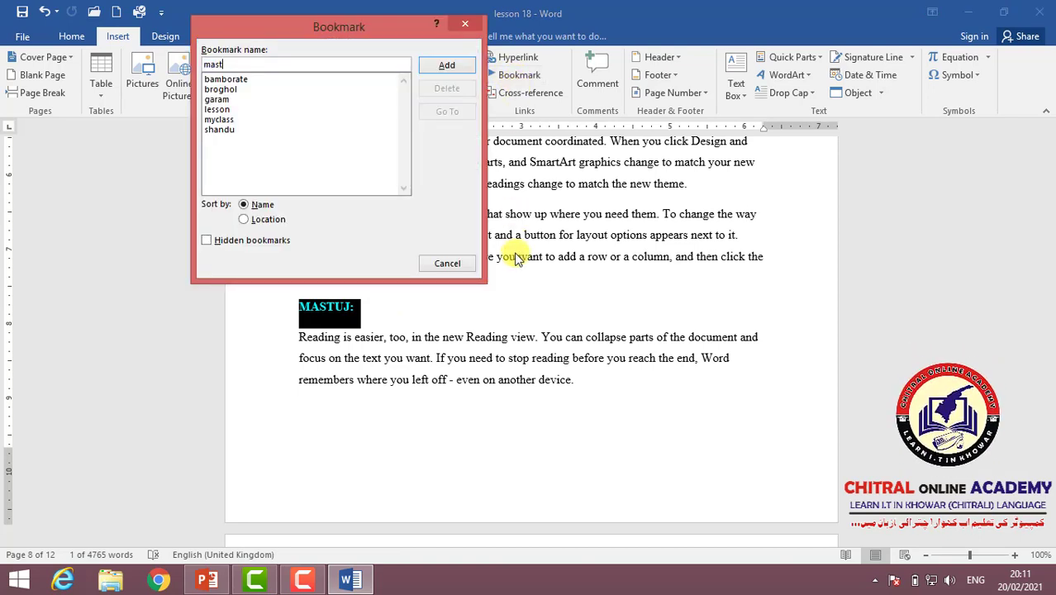
pyautogui.write('uj')
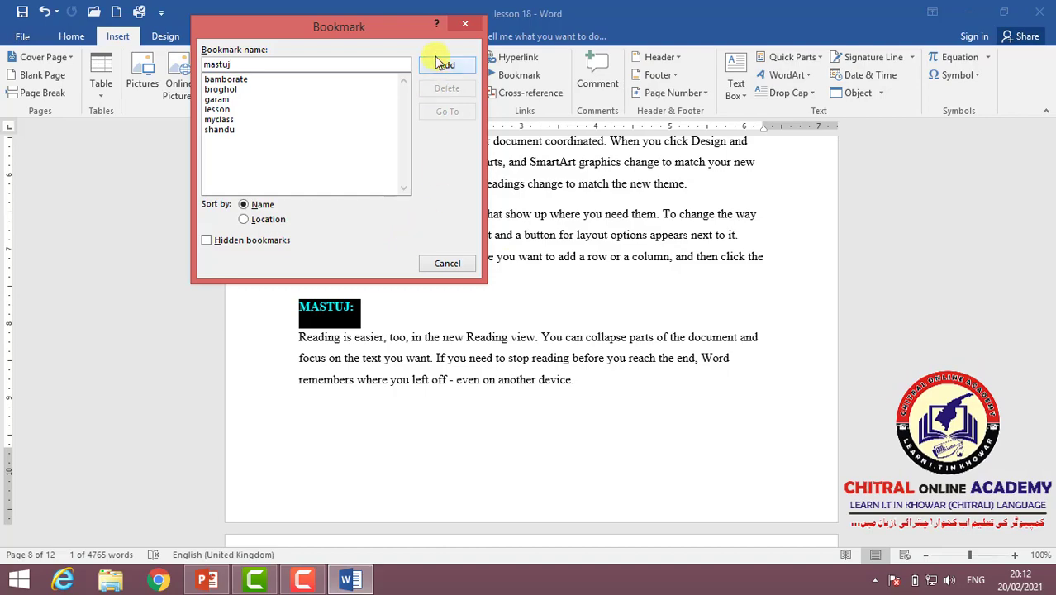
pyautogui.click(442, 66)
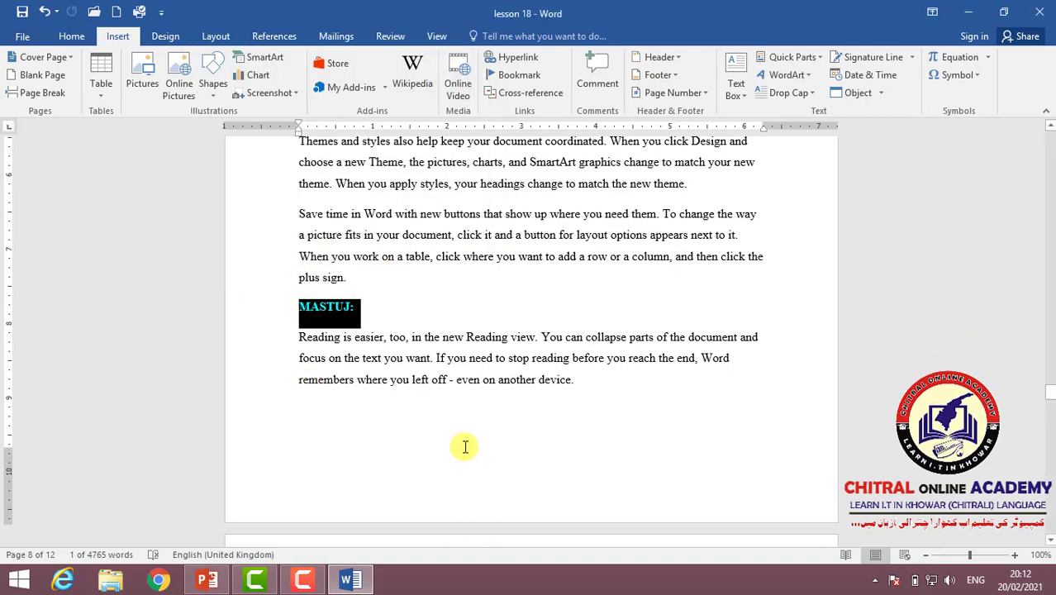
pyautogui.scroll(3, 1033, 356)
pyautogui.scroll(3, 1031, 265)
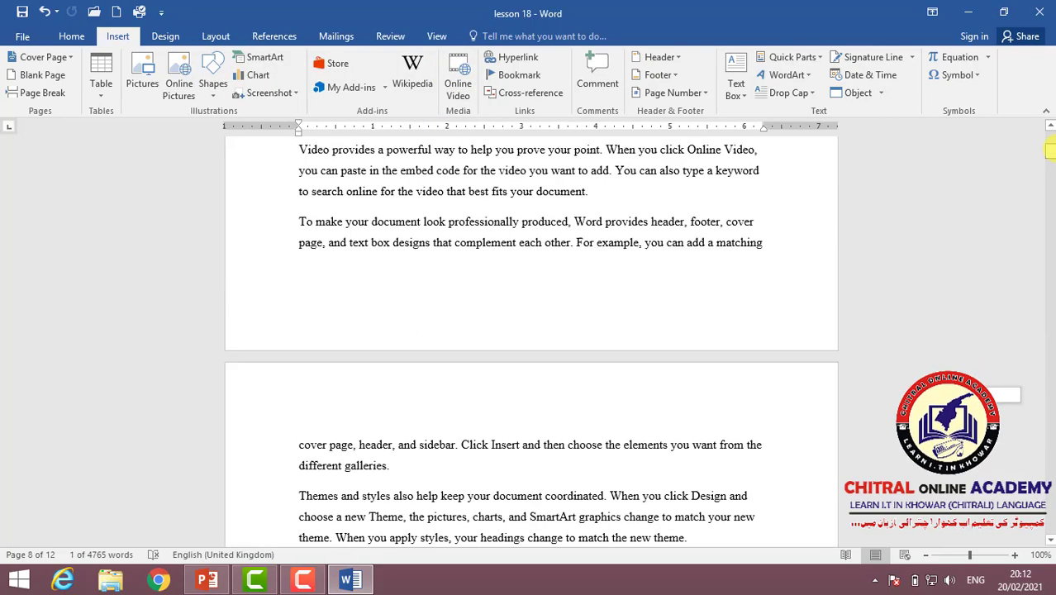
pyautogui.scroll(3, 1028, 155)
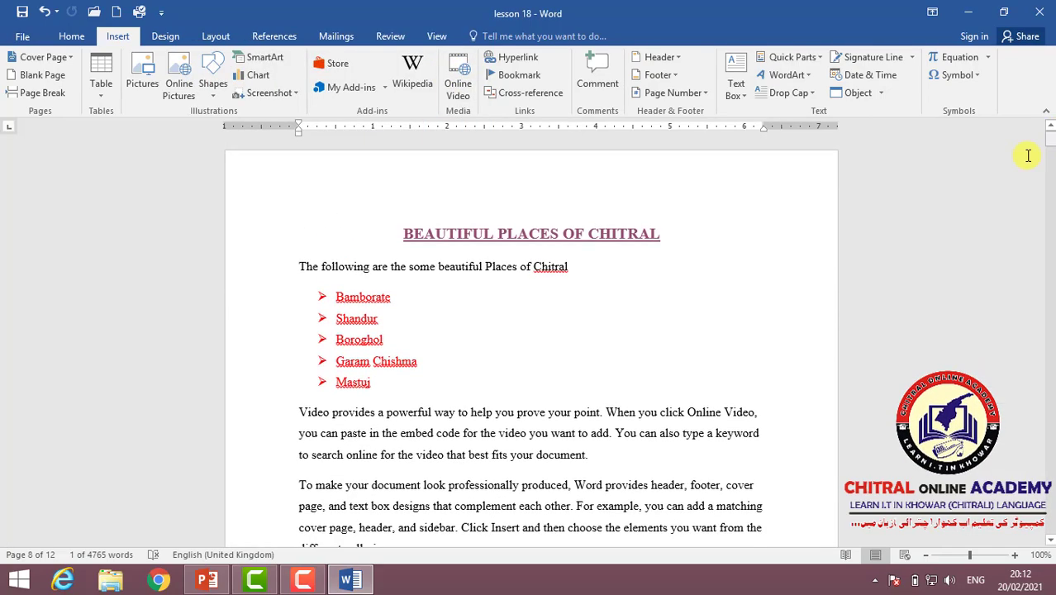
# Step: Jump to the shandu bookmark to confirm it reaches the SHANDUR heading
pyautogui.click(526, 75)
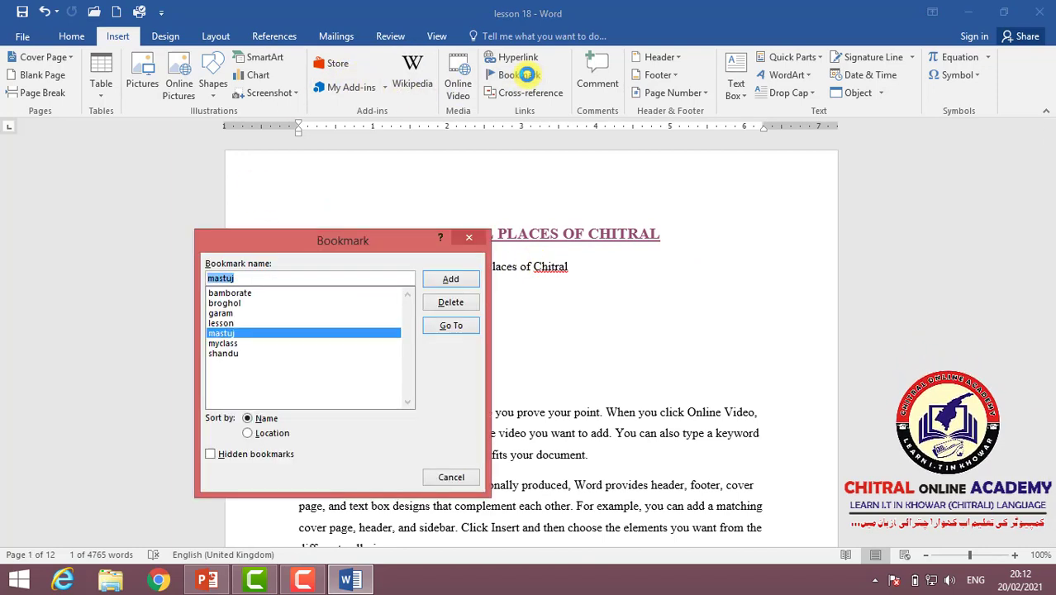
pyautogui.click(221, 355)
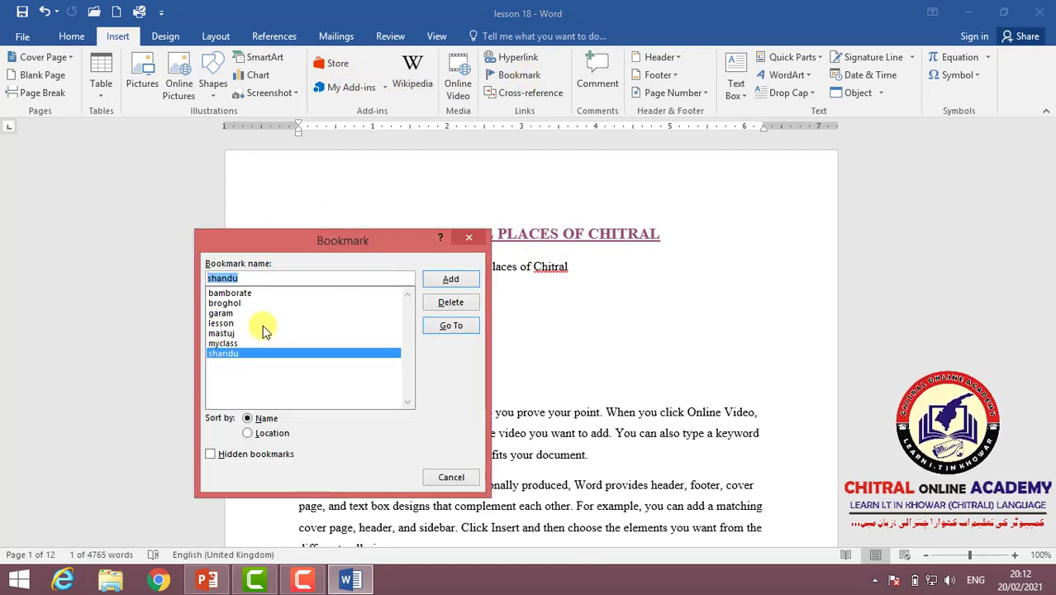
pyautogui.click(450, 325)
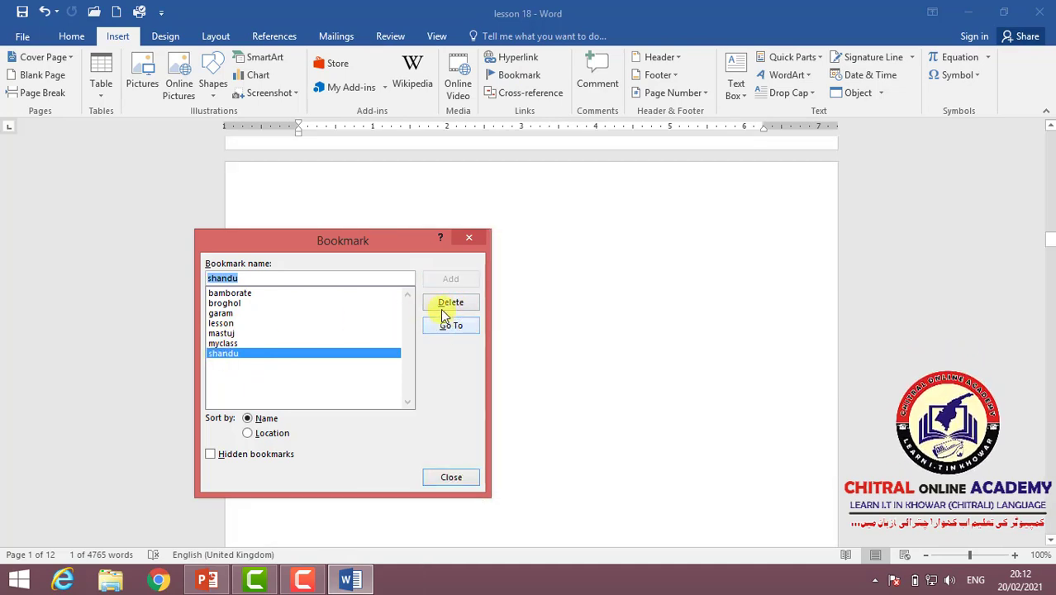
pyautogui.moveTo(363, 252)
pyautogui.mouseDown()
pyautogui.moveTo(365, 283)
pyautogui.moveTo(342, 231)
pyautogui.moveTo(366, 291)
pyautogui.mouseUp()
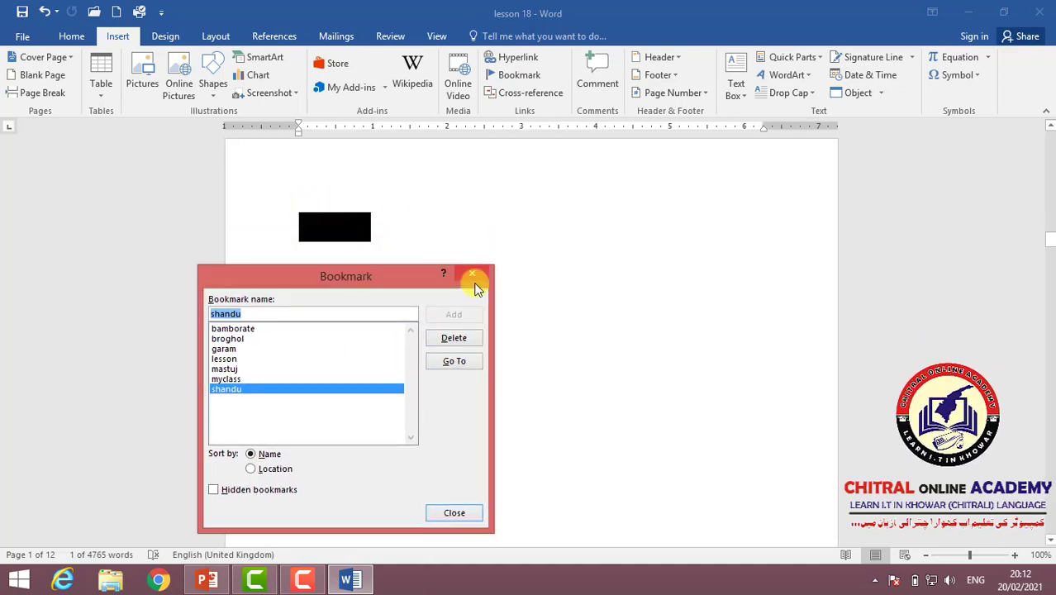
pyautogui.click(472, 280)
# Step: Jump to the garam bookmark, showing the GARAM CHISHMA section on page 7
pyautogui.click(364, 297)
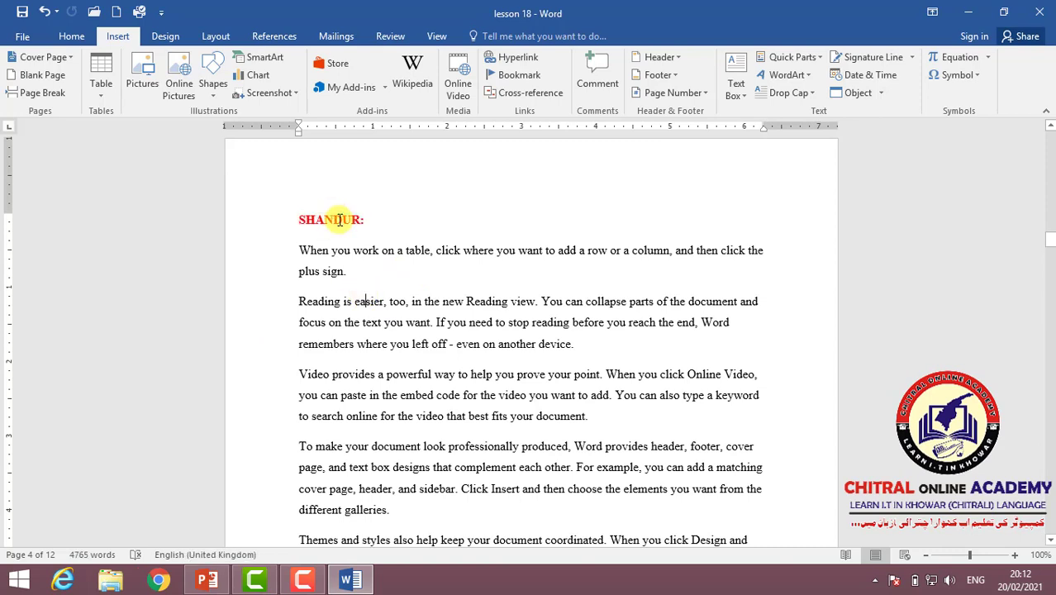
pyautogui.click(522, 80)
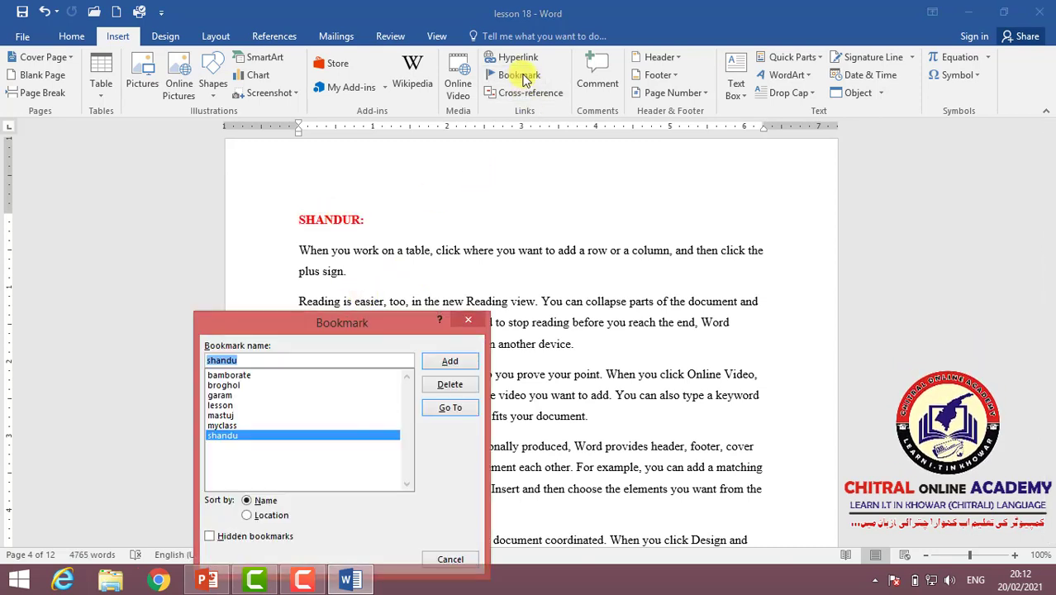
pyautogui.click(218, 396)
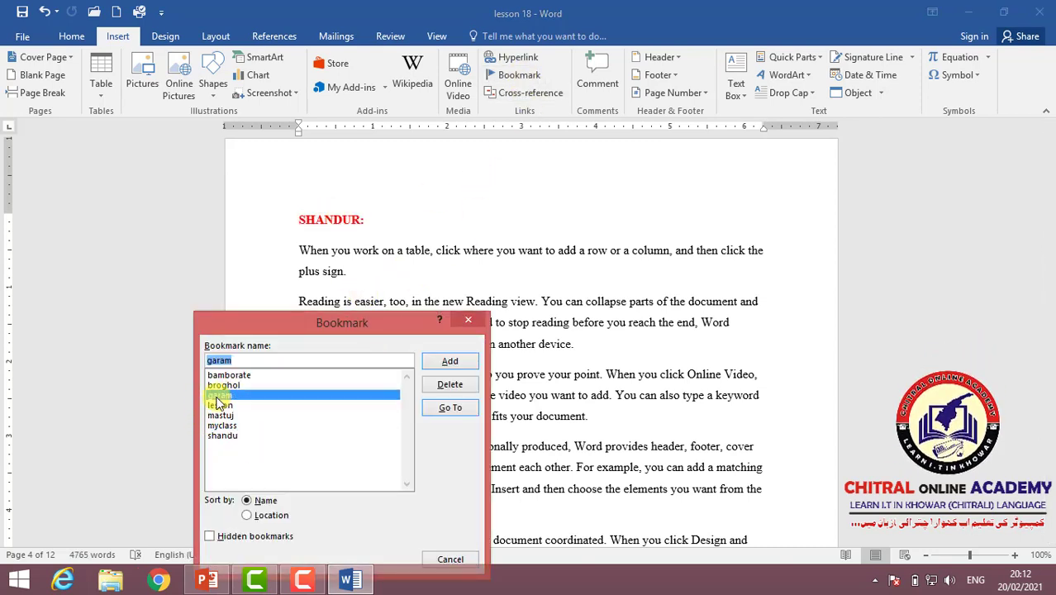
pyautogui.click(450, 406)
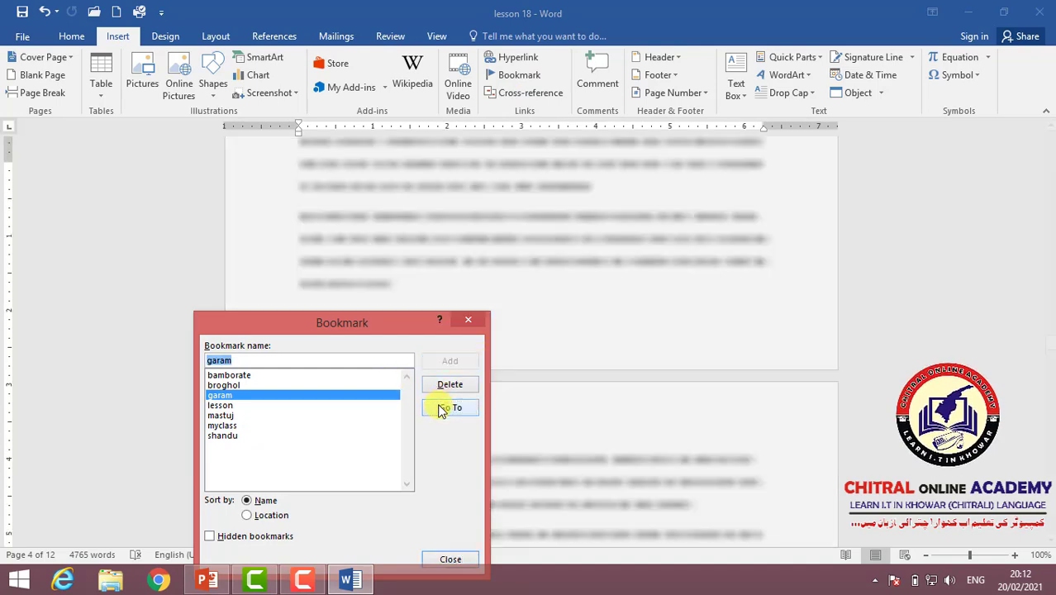
pyautogui.click(467, 319)
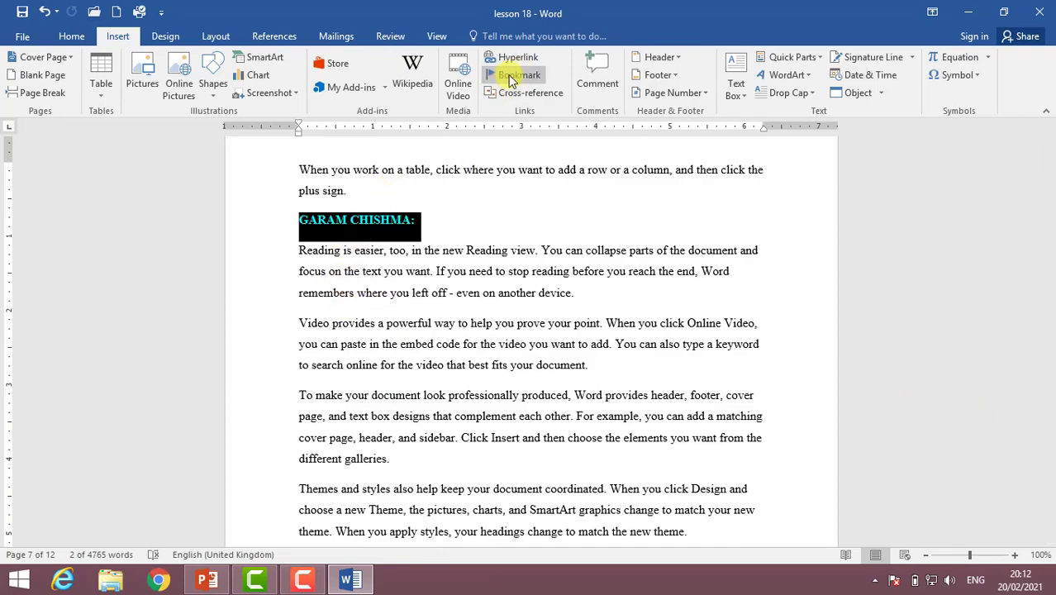
# Step: Link the list item Bamborate to the bamborate bookmark
pyautogui.moveTo(1049, 347); pyautogui.dragTo(1049, 140)
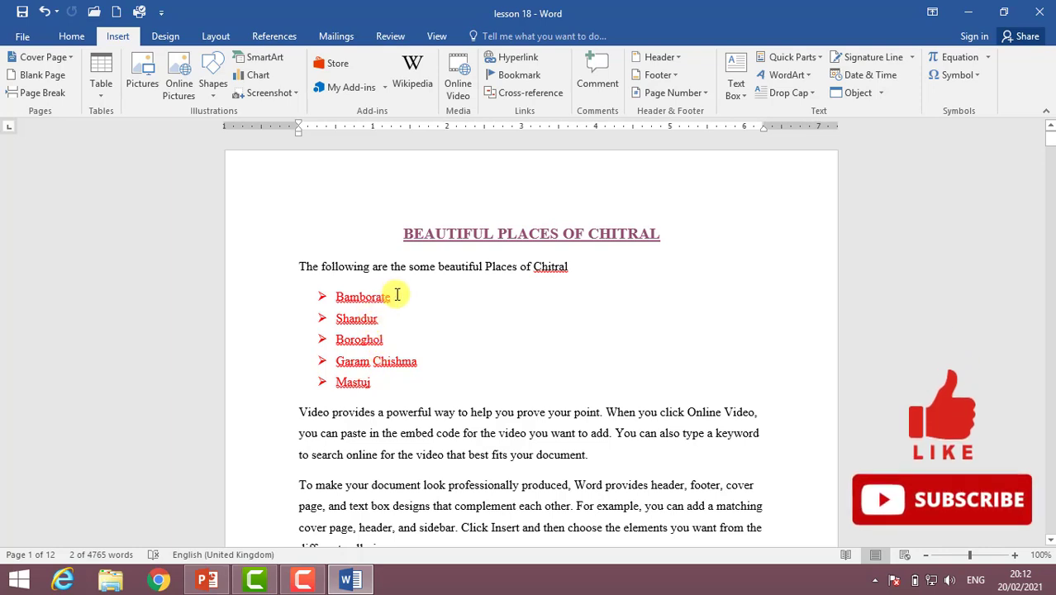
pyautogui.doubleClick(339, 299)
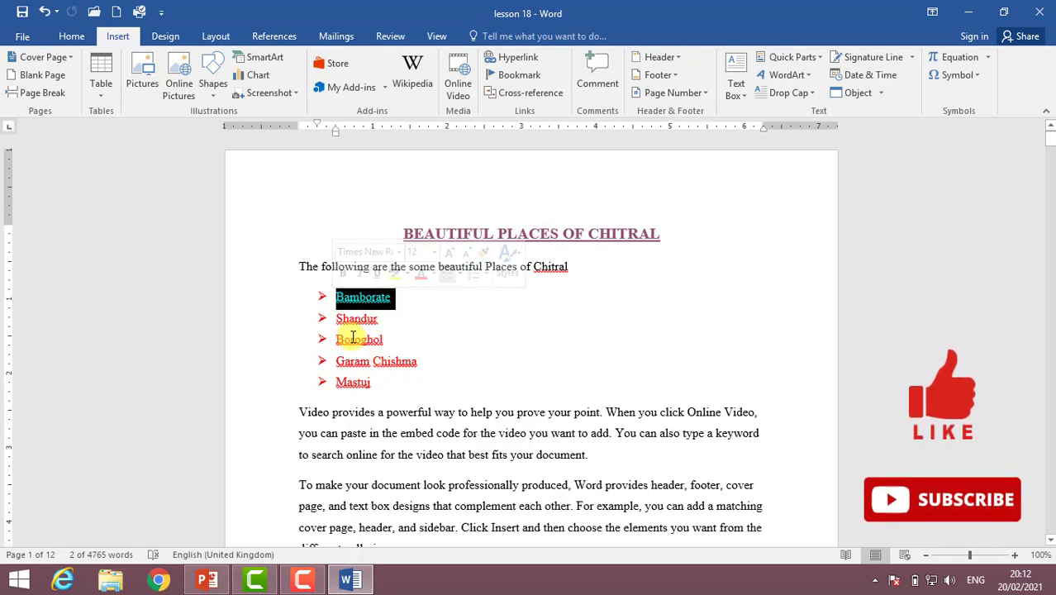
pyautogui.click(516, 59)
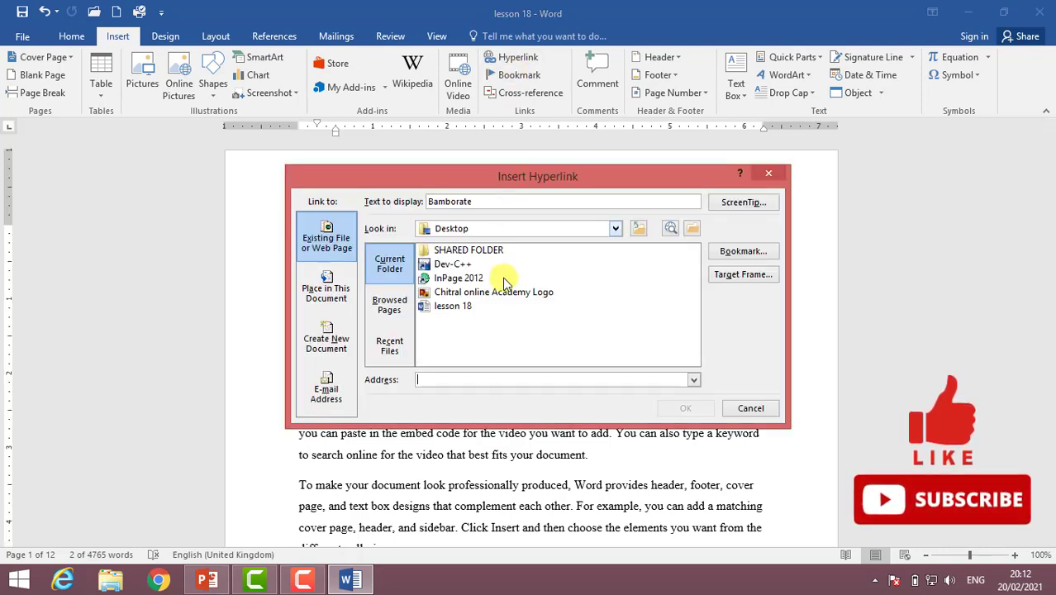
pyautogui.moveTo(553, 175); pyautogui.dragTo(518, 137)
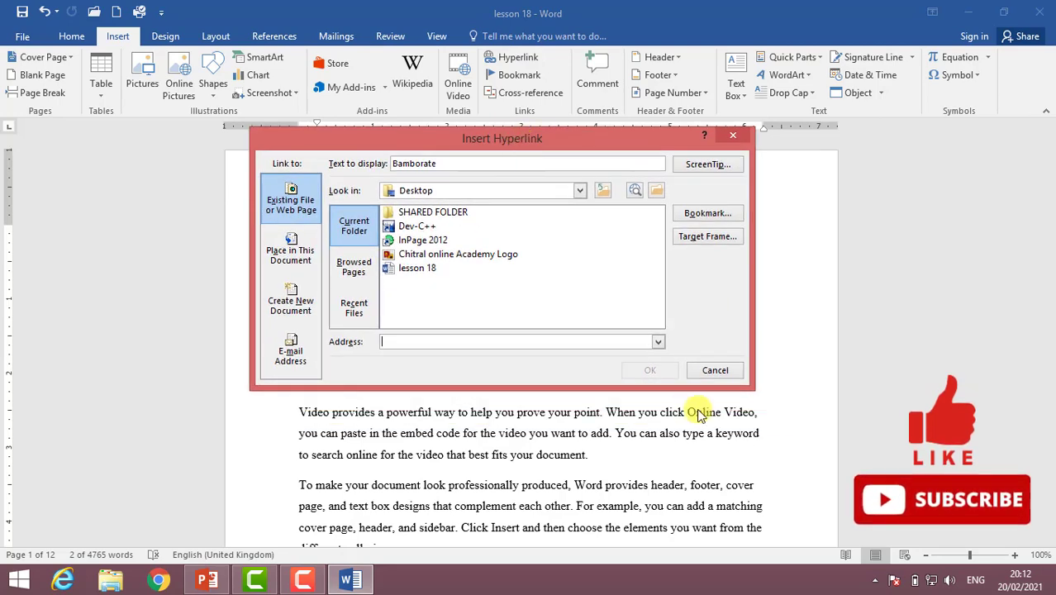
pyautogui.click(706, 213)
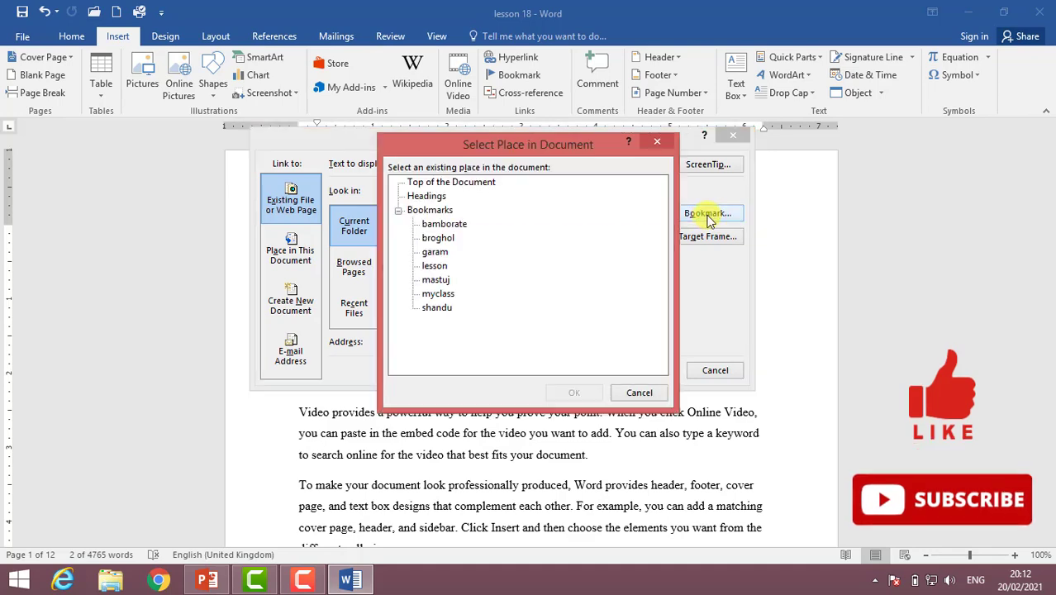
pyautogui.moveTo(511, 146)
pyautogui.mouseDown()
pyautogui.moveTo(663, 181)
pyautogui.moveTo(672, 159)
pyautogui.mouseUp()
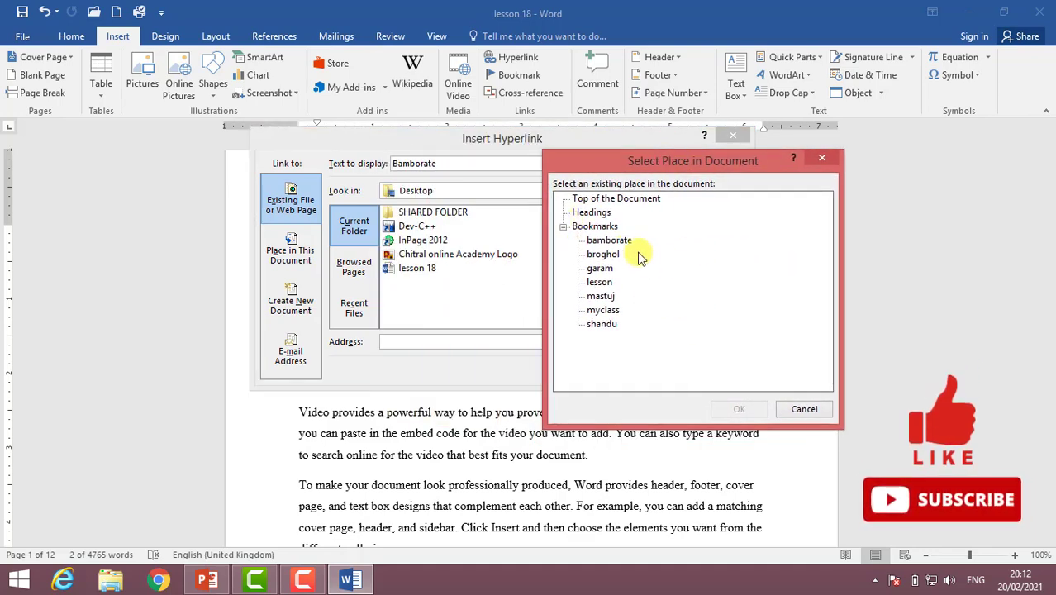
pyautogui.click(608, 239)
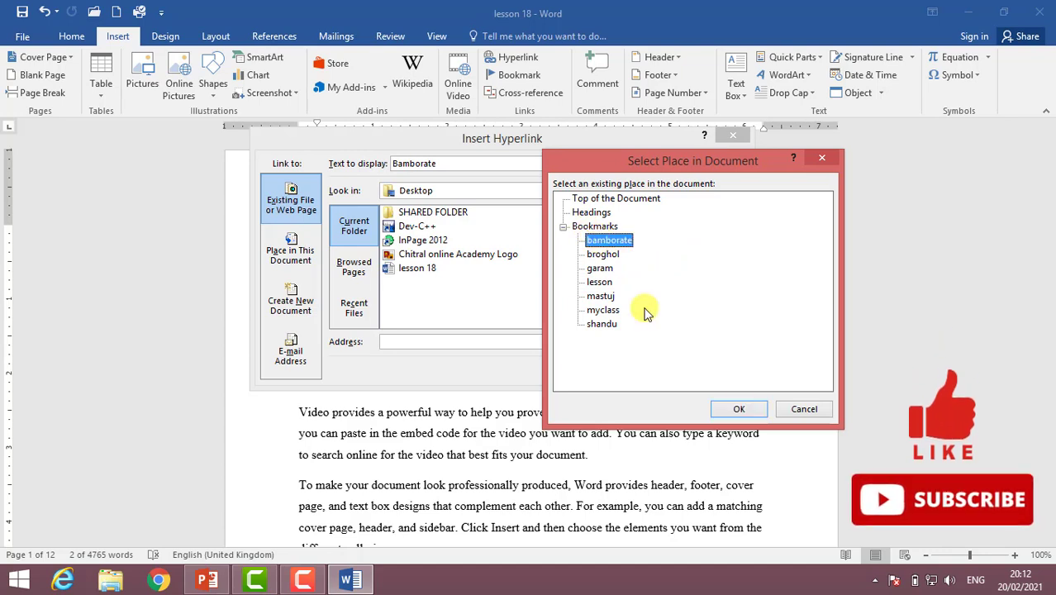
pyautogui.click(741, 408)
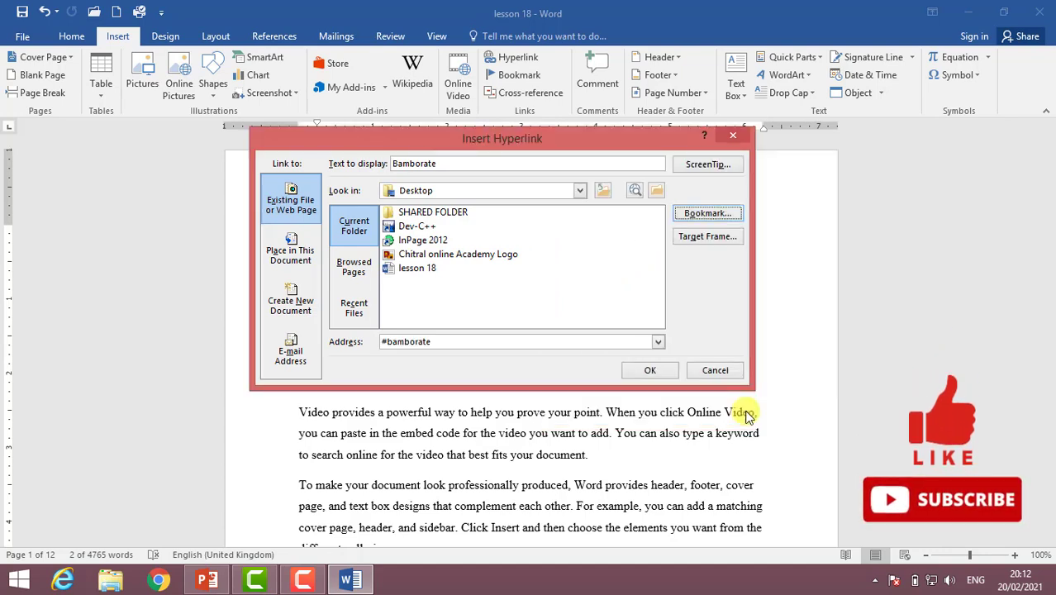
pyautogui.click(656, 370)
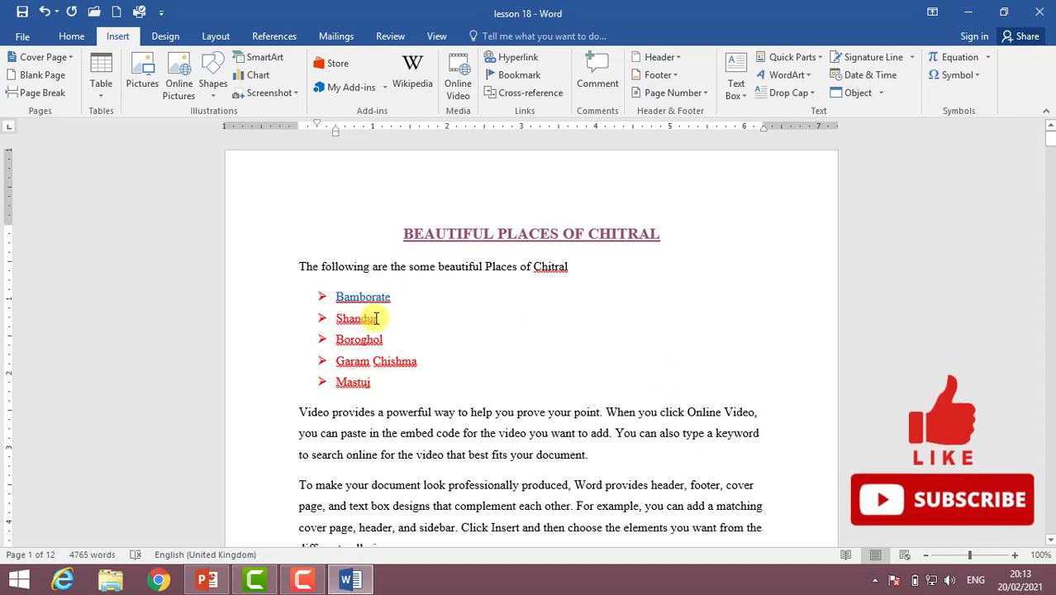
# Step: Link Shandur to the shandu bookmark and Boroghol to the broghol bookmark
pyautogui.doubleClick(337, 318)
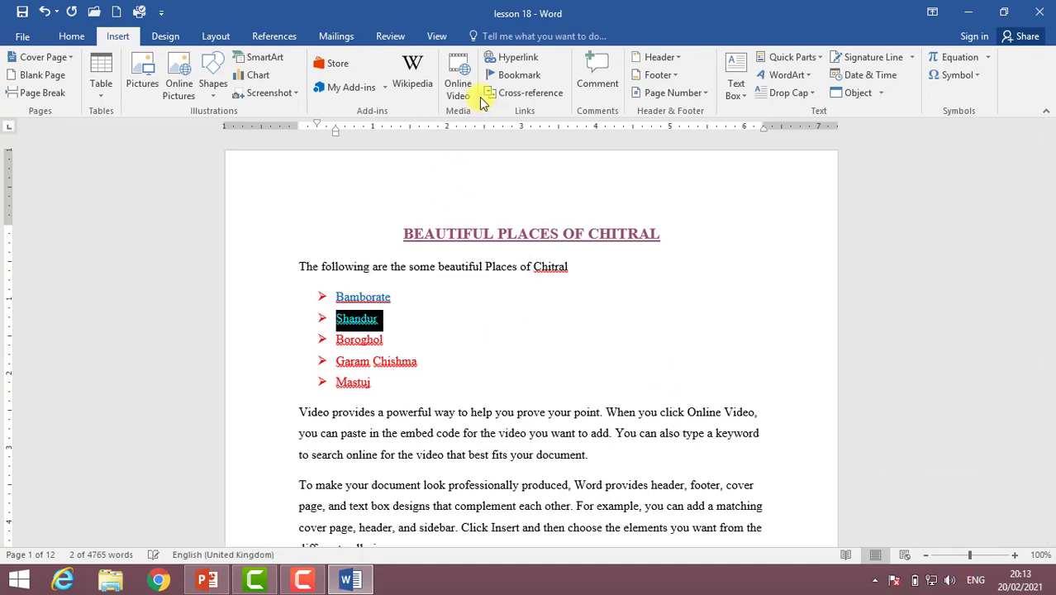
pyautogui.click(522, 62)
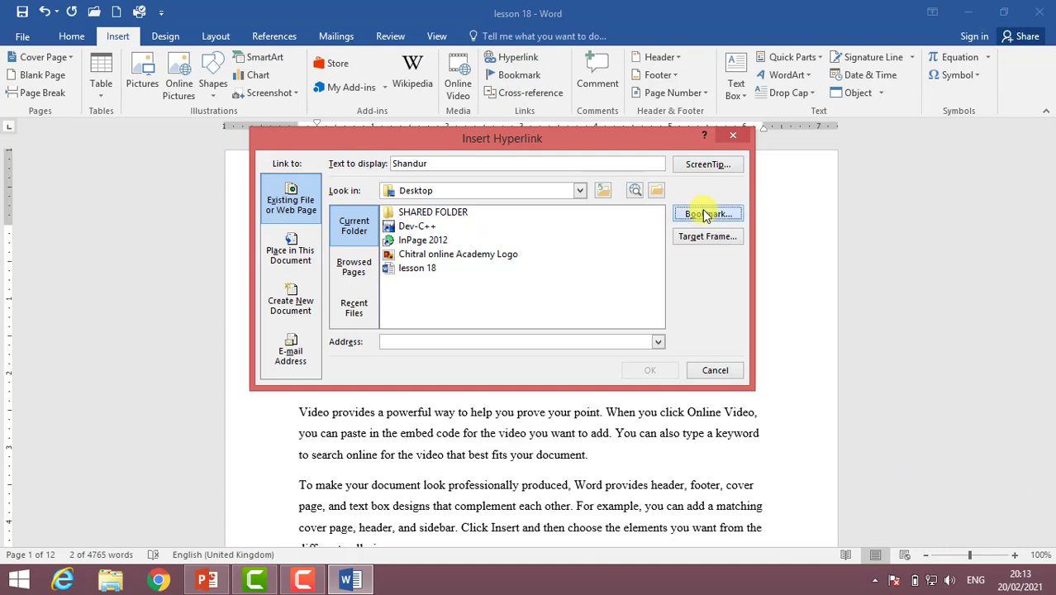
pyautogui.click(705, 215)
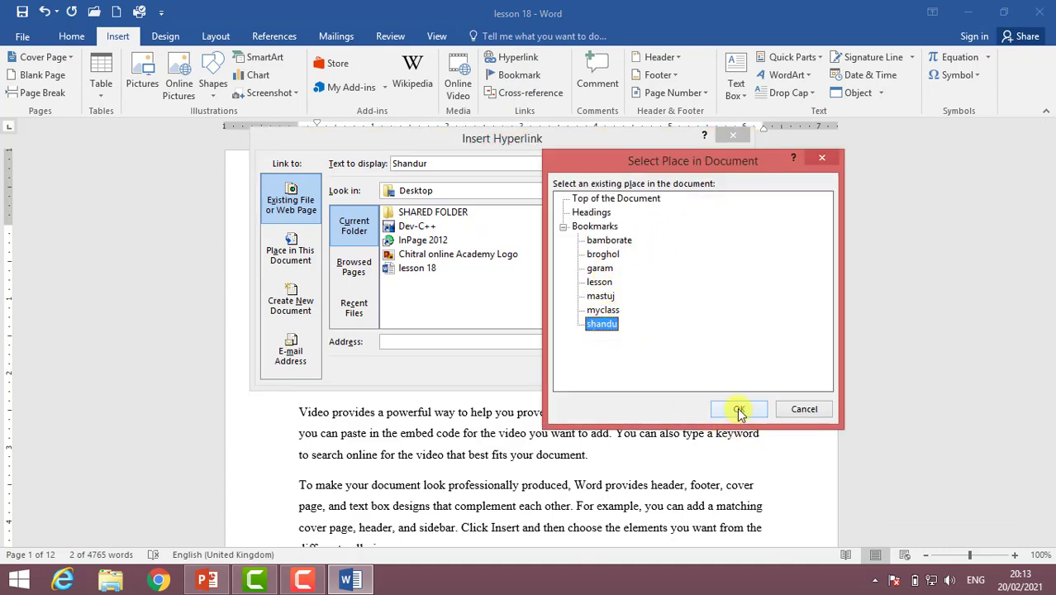
pyautogui.click(739, 411)
pyautogui.click(650, 370)
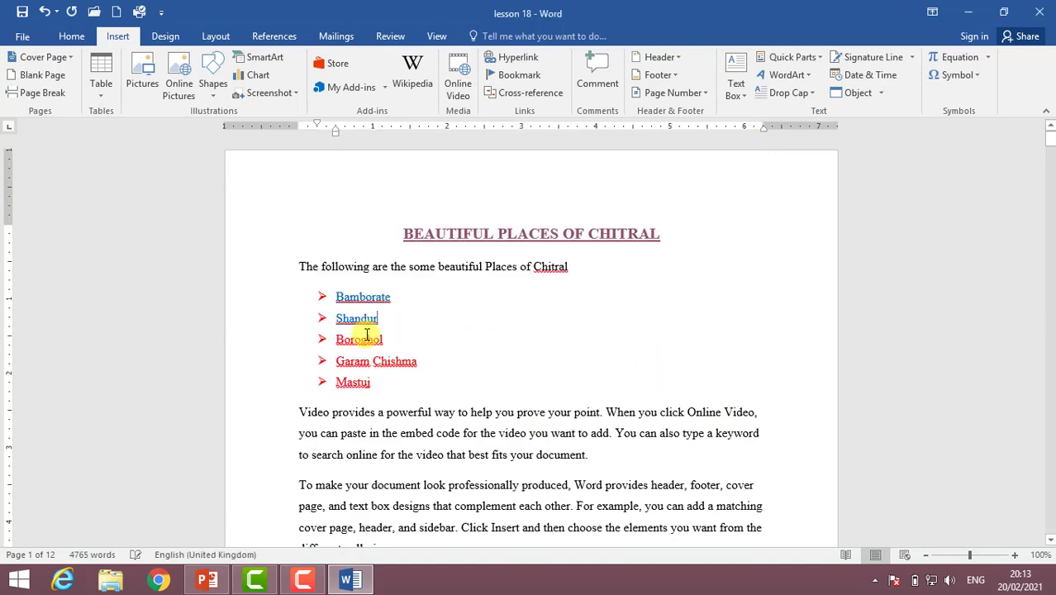
pyautogui.click(508, 60)
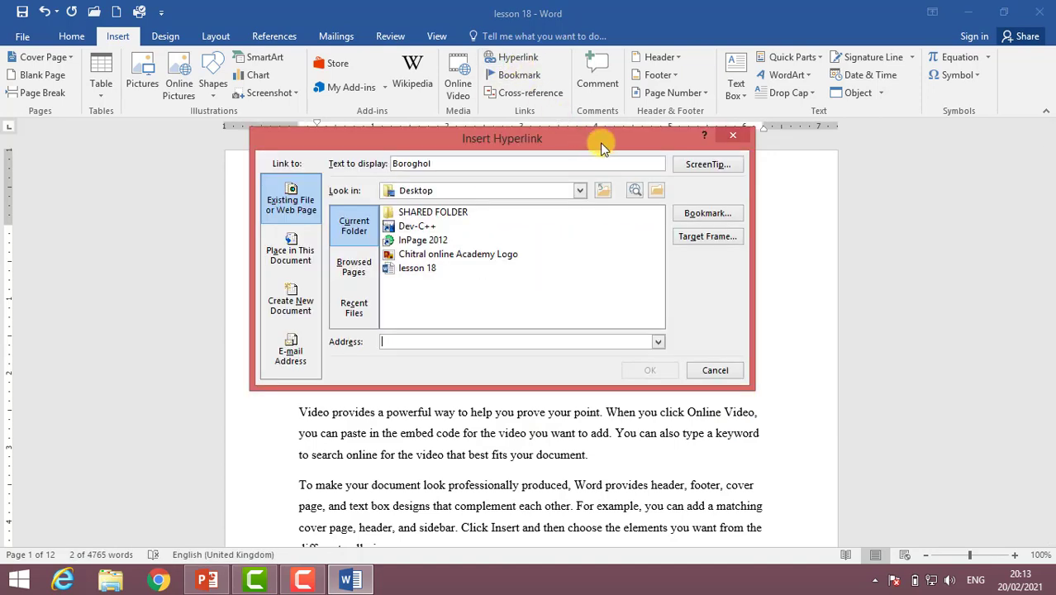
pyautogui.click(700, 214)
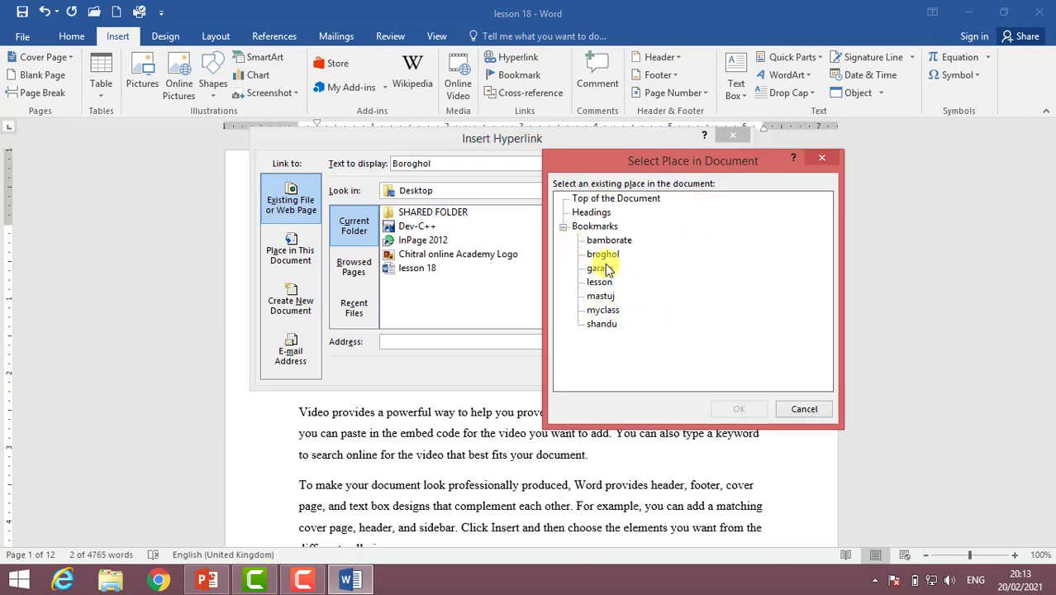
pyautogui.click(604, 255)
pyautogui.click(732, 409)
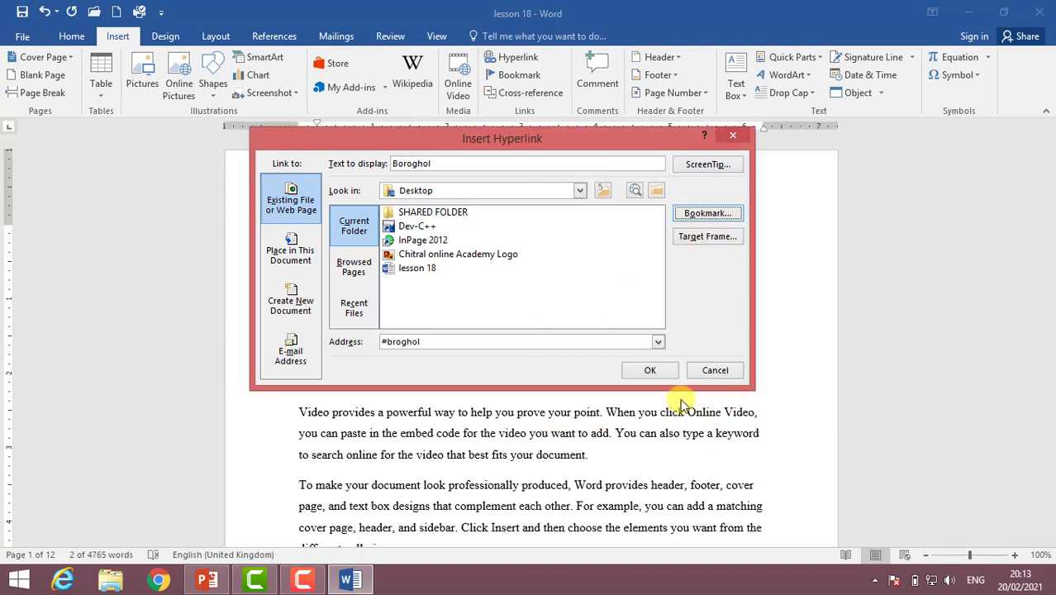
pyautogui.click(648, 369)
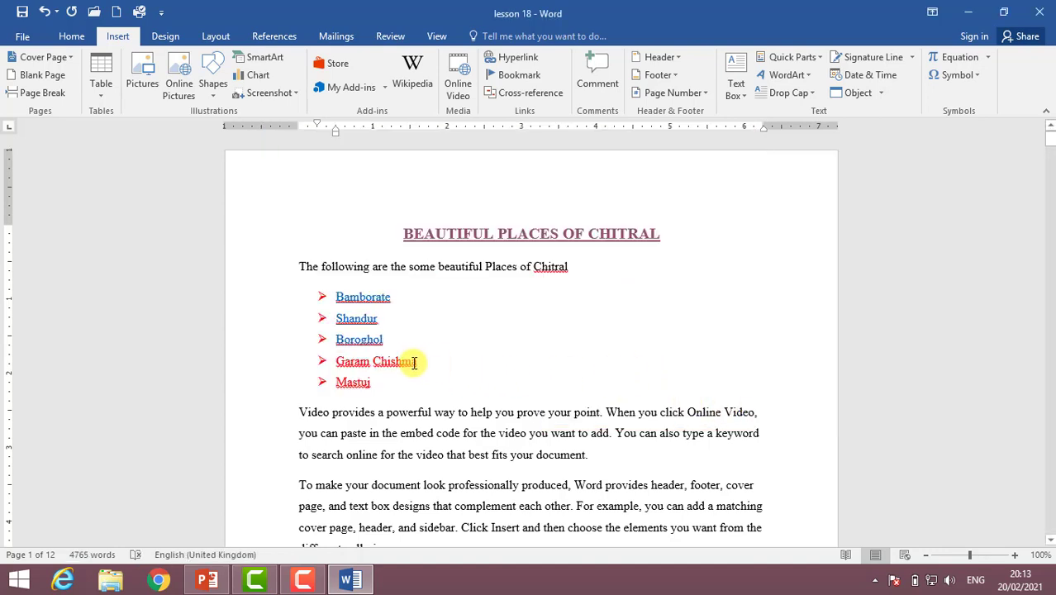
# Step: Link Garam Chishma to the garam bookmark and Mastuj to the mastuj bookmark
pyautogui.moveTo(419, 361); pyautogui.dragTo(335, 361)
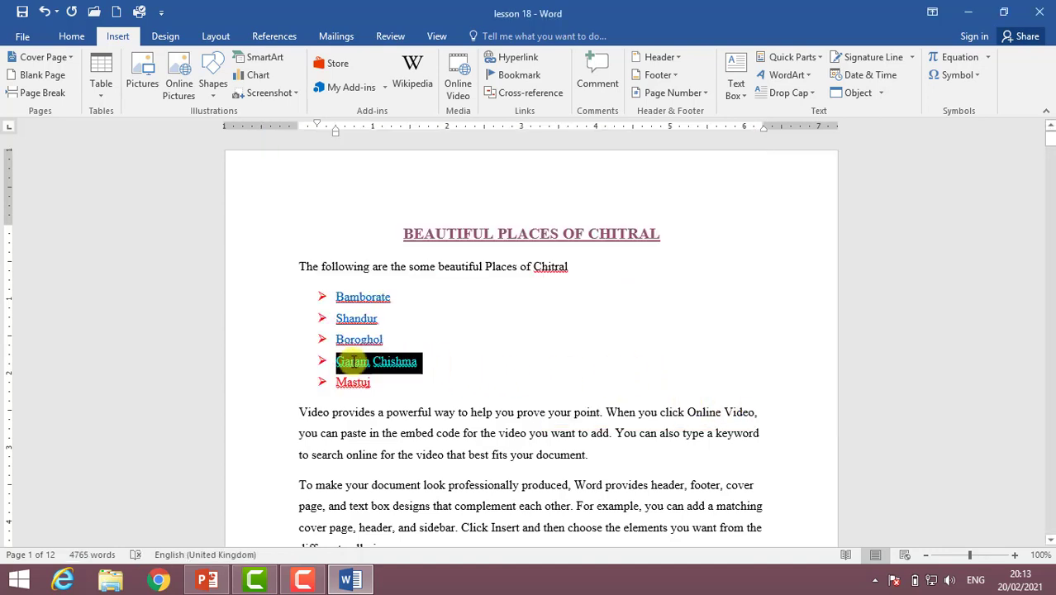
pyautogui.click(523, 70)
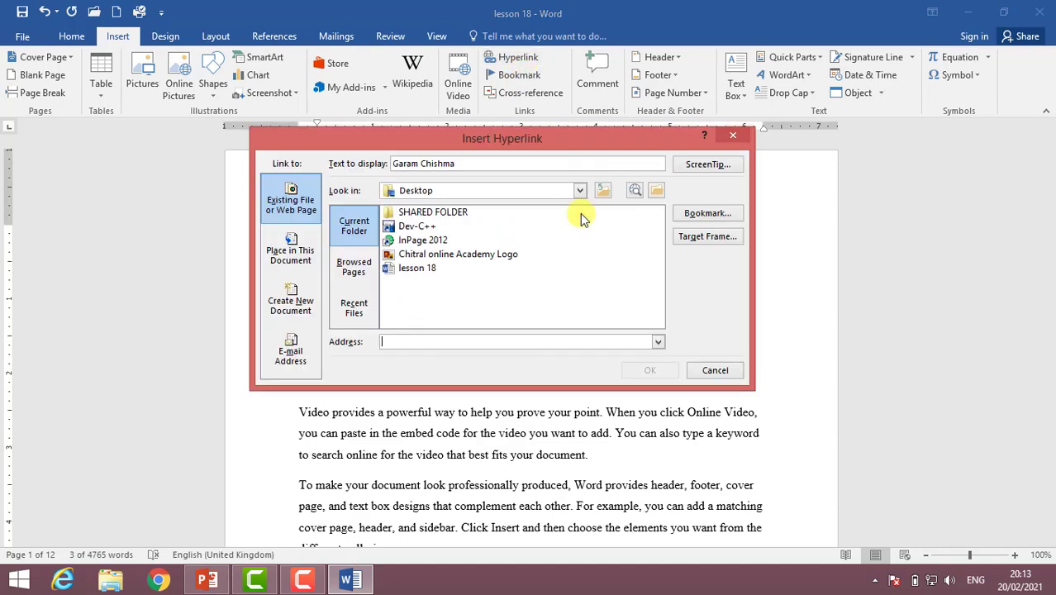
pyautogui.click(700, 214)
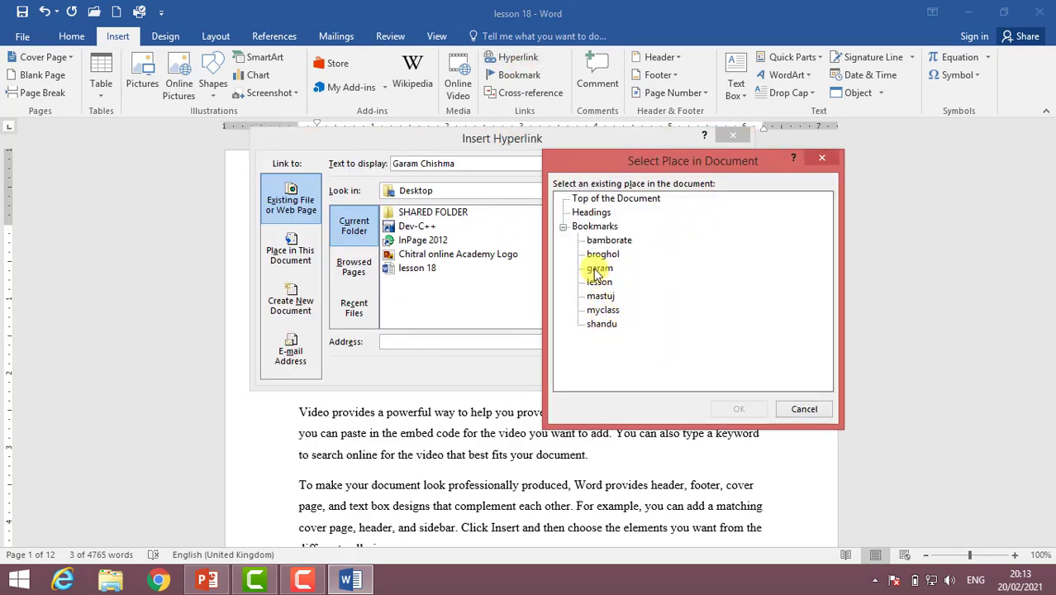
pyautogui.click(722, 415)
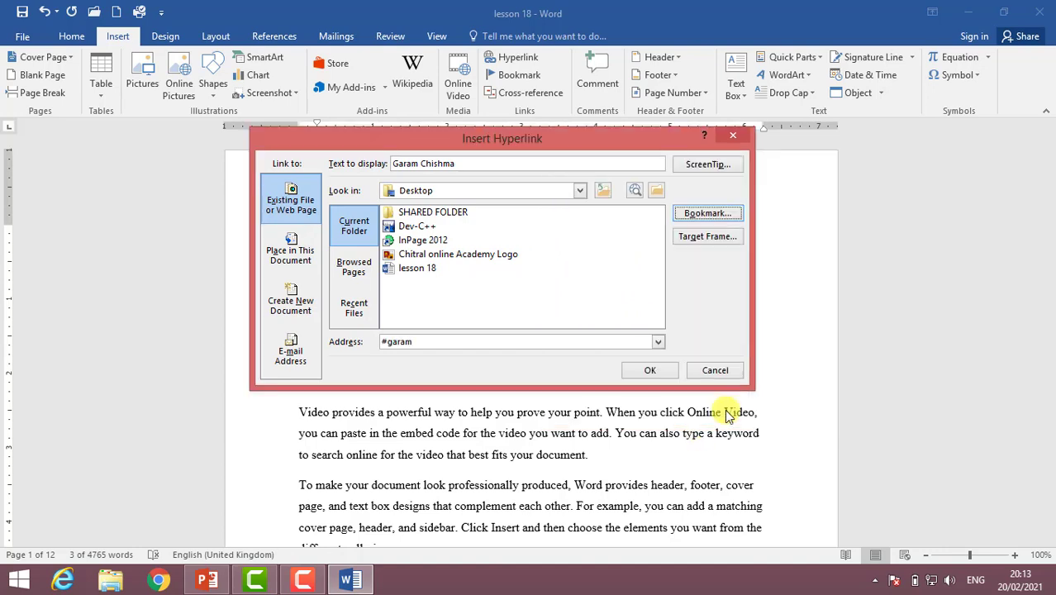
pyautogui.click(659, 372)
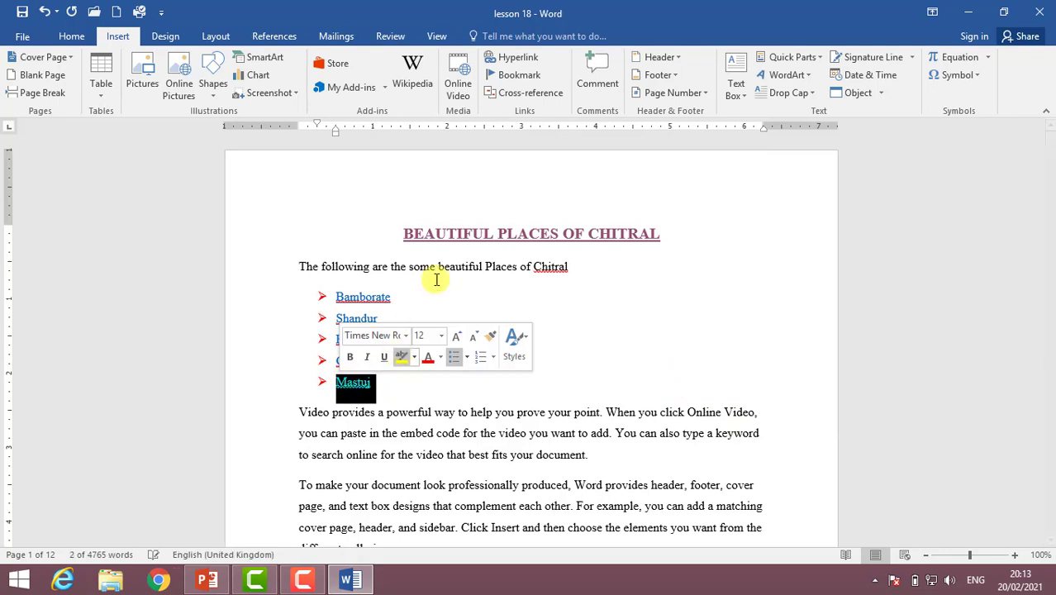
pyautogui.click(514, 57)
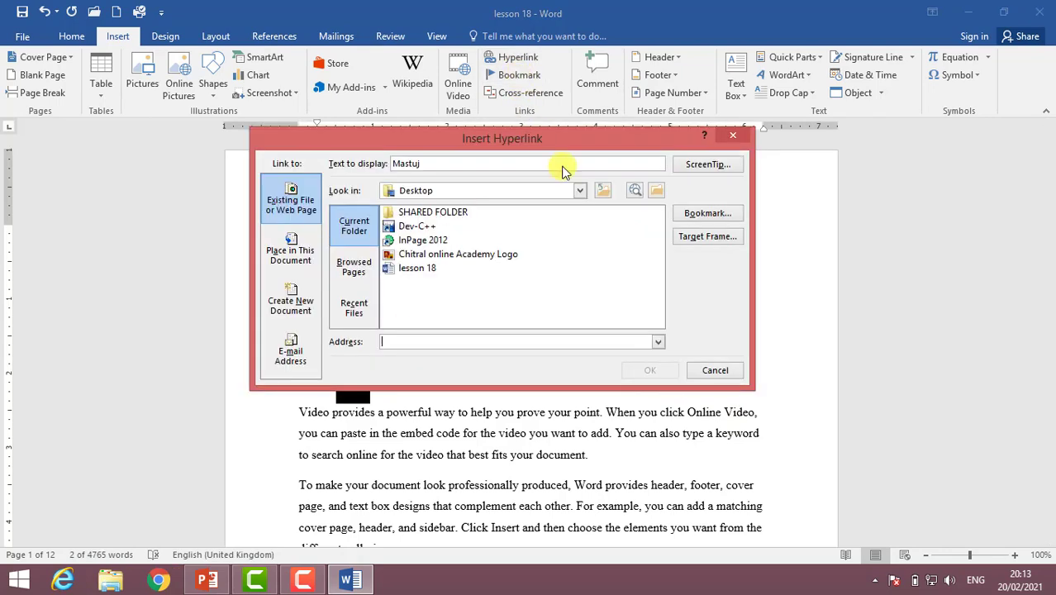
pyautogui.click(708, 216)
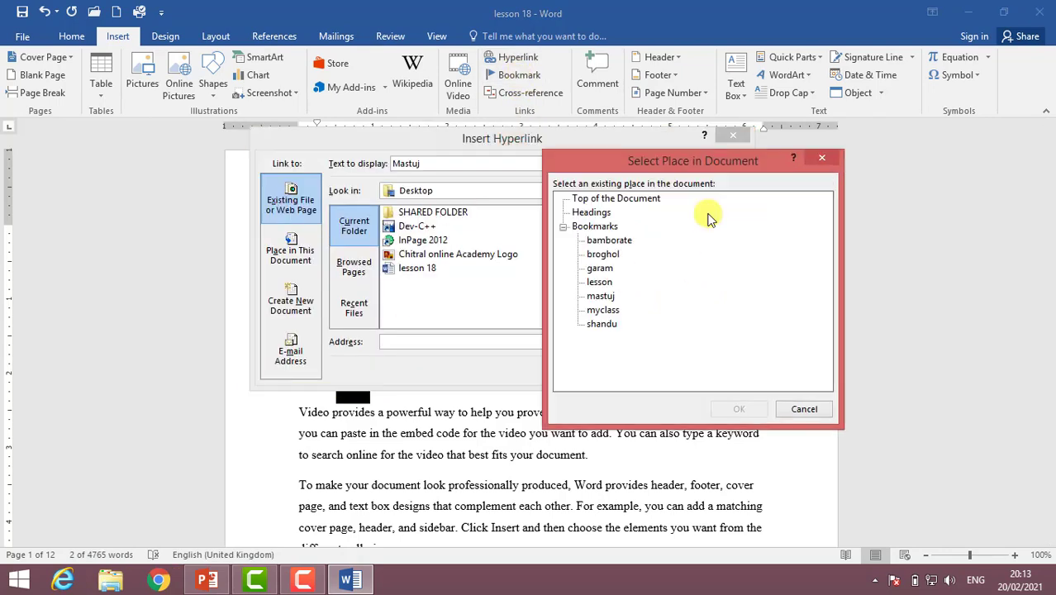
pyautogui.click(600, 297)
pyautogui.click(735, 410)
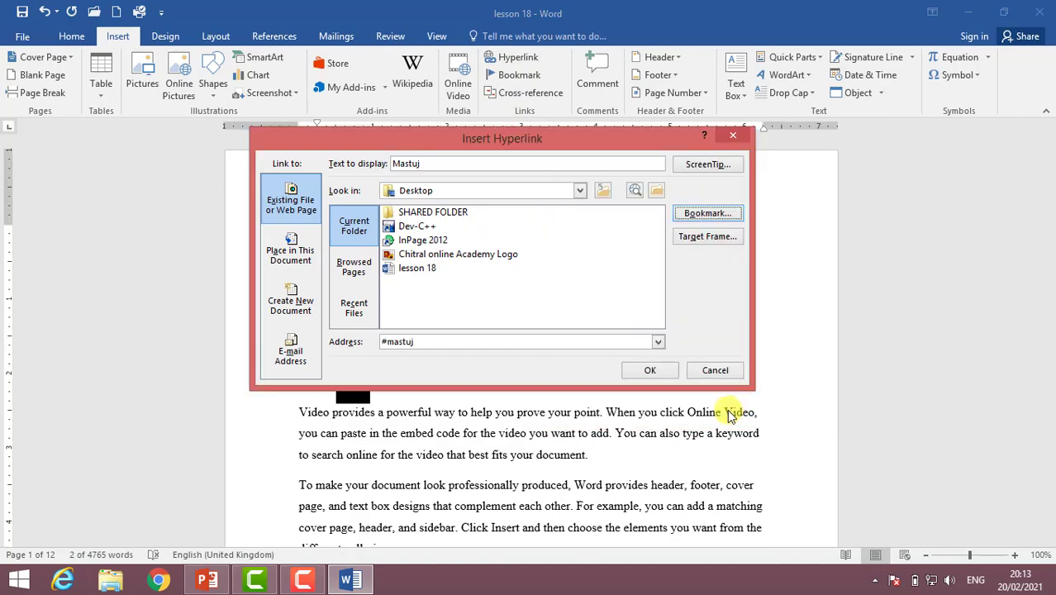
pyautogui.click(664, 374)
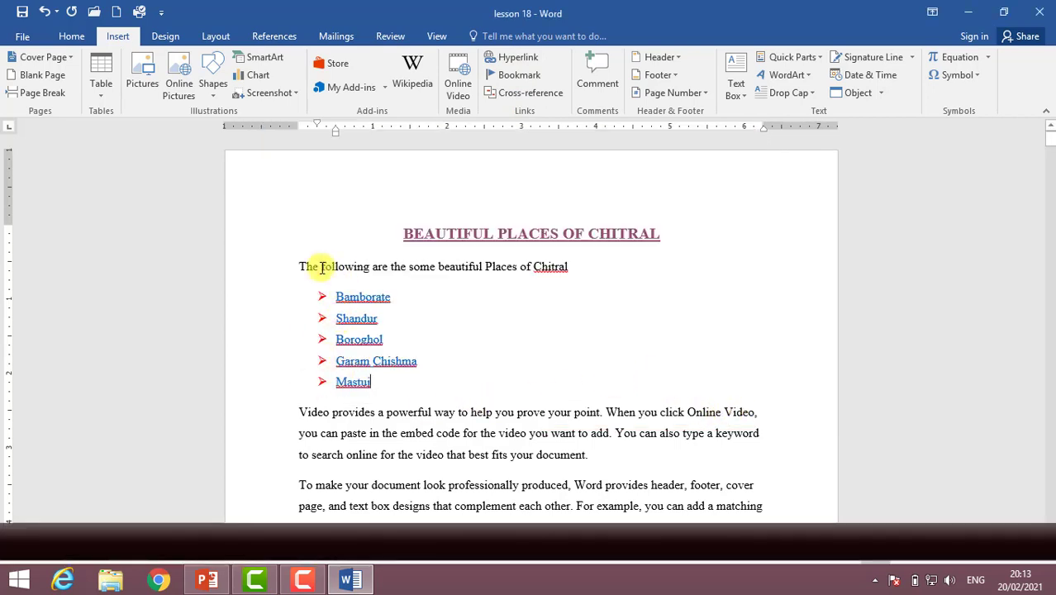
# Step: Follow the Bamborate, Shandur and Mastuj links to their headings, then open the Bookmark list
pyautogui.click(369, 381)
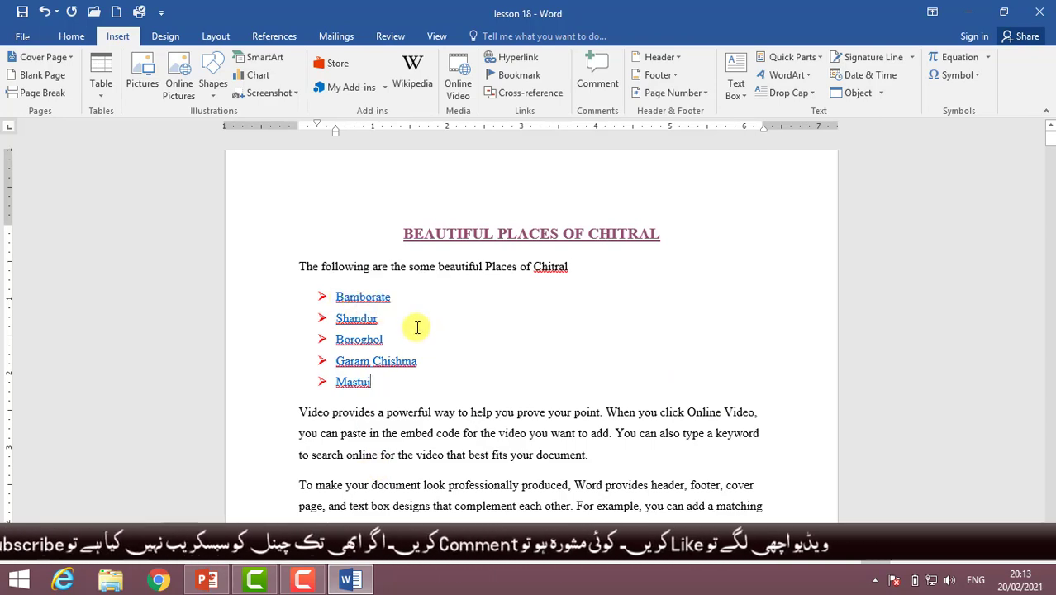
pyautogui.moveTo(363, 296)
pyautogui.keyDown('ctrl'); pyautogui.click(371, 302); pyautogui.keyUp('ctrl')
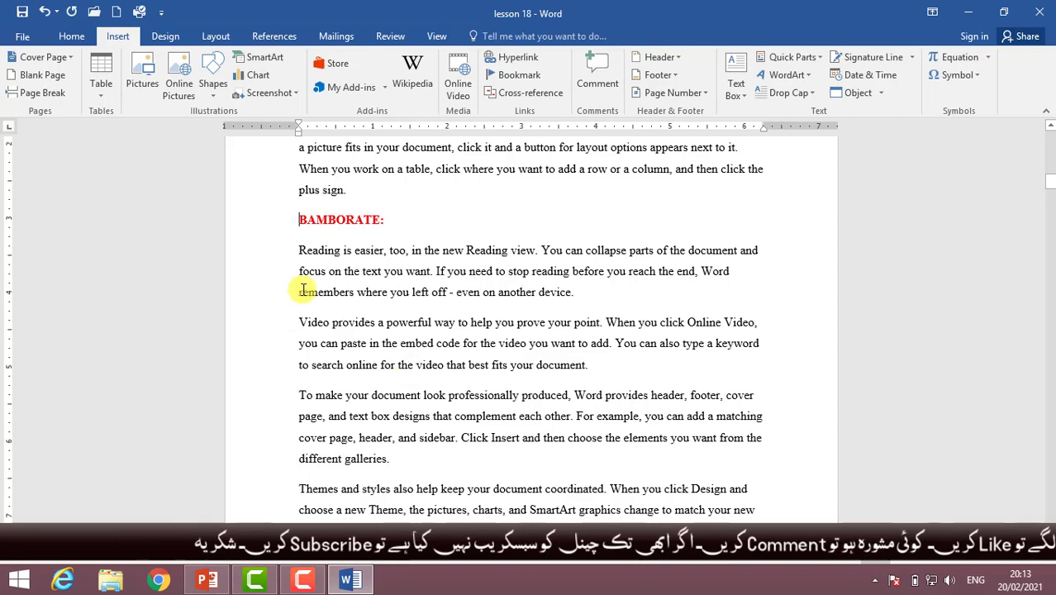
pyautogui.moveTo(1047, 186); pyautogui.dragTo(1042, 139)
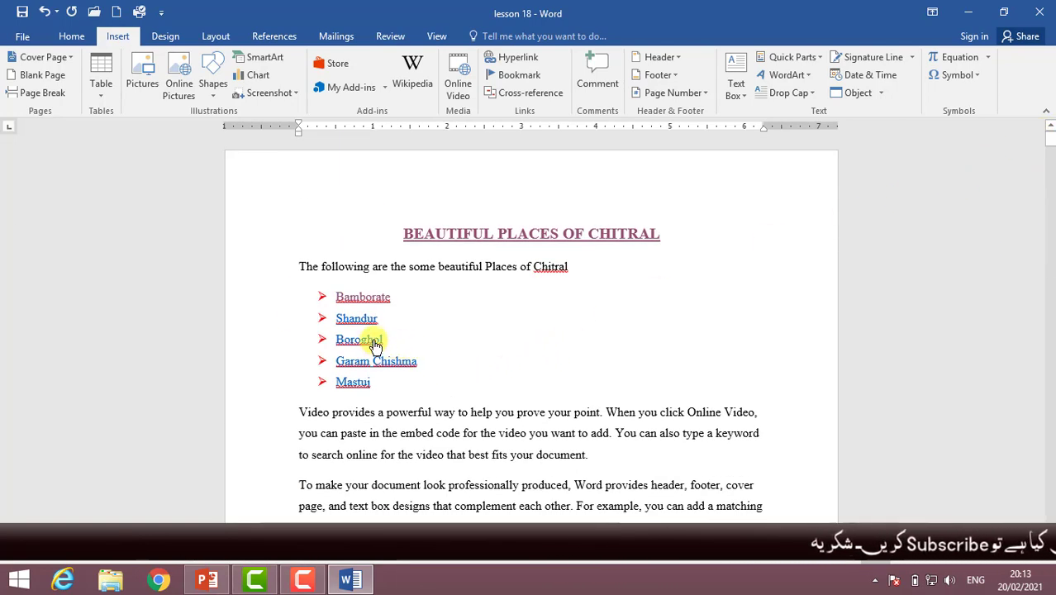
pyautogui.keyDown('ctrl'); pyautogui.click(354, 320); pyautogui.keyUp('ctrl')
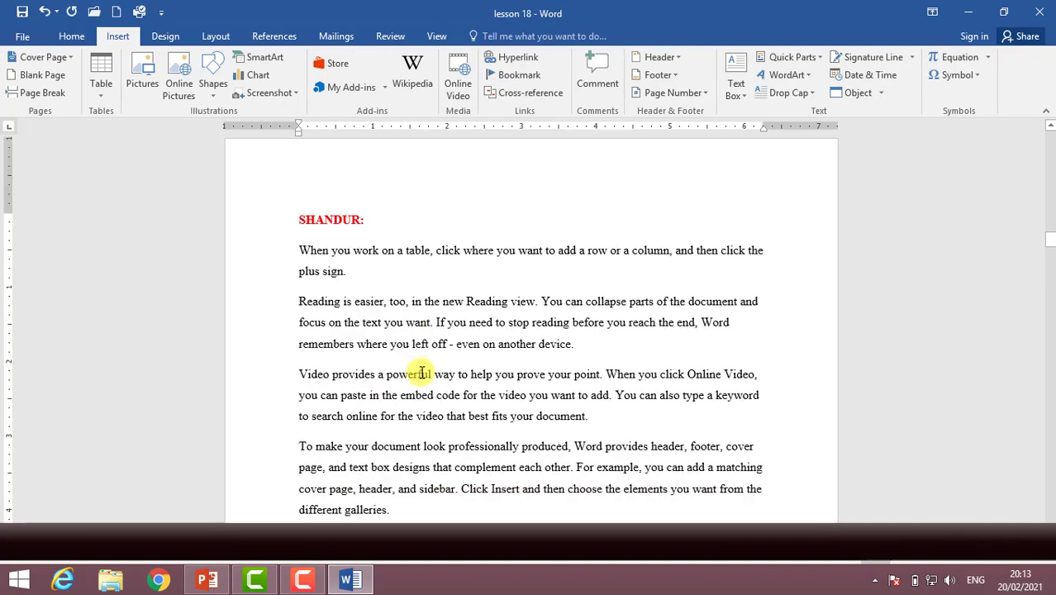
pyautogui.moveTo(1050, 240); pyautogui.dragTo(1047, 221)
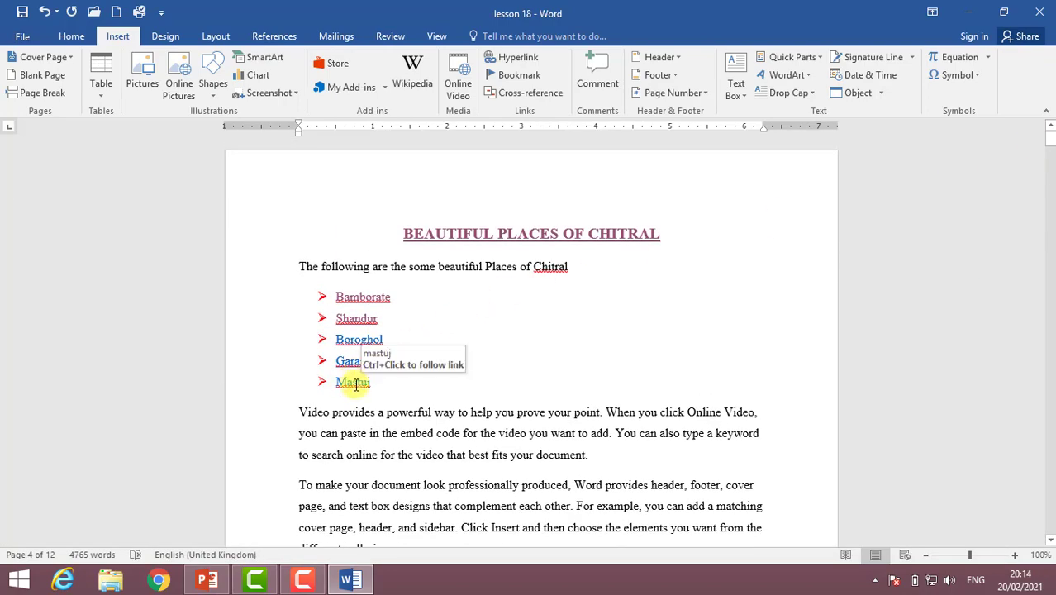
pyautogui.keyDown('ctrl'); pyautogui.click(352, 384); pyautogui.keyUp('ctrl')
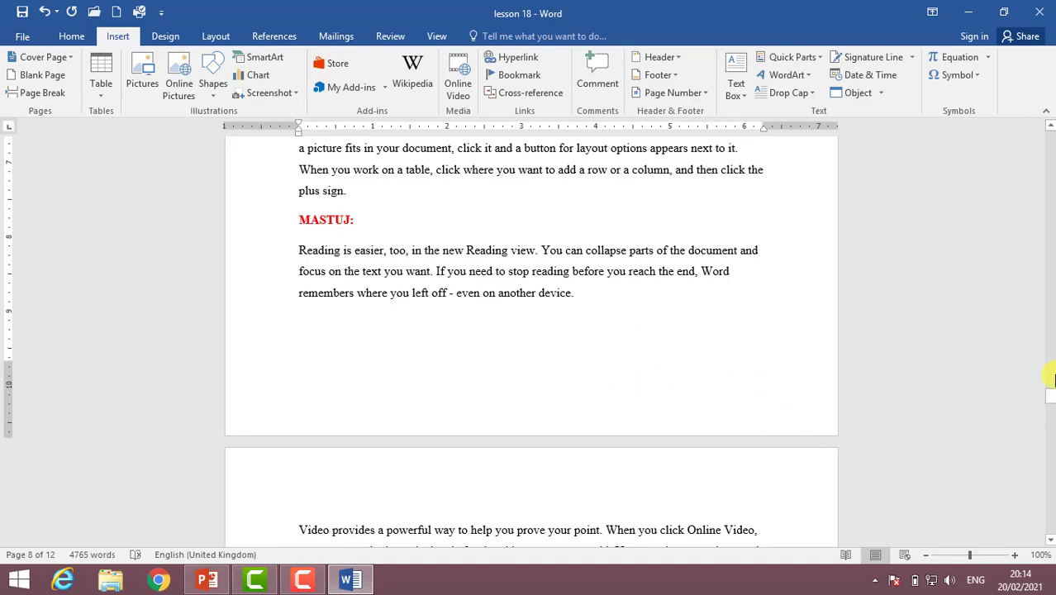
pyautogui.scroll(10, 1049, 397)
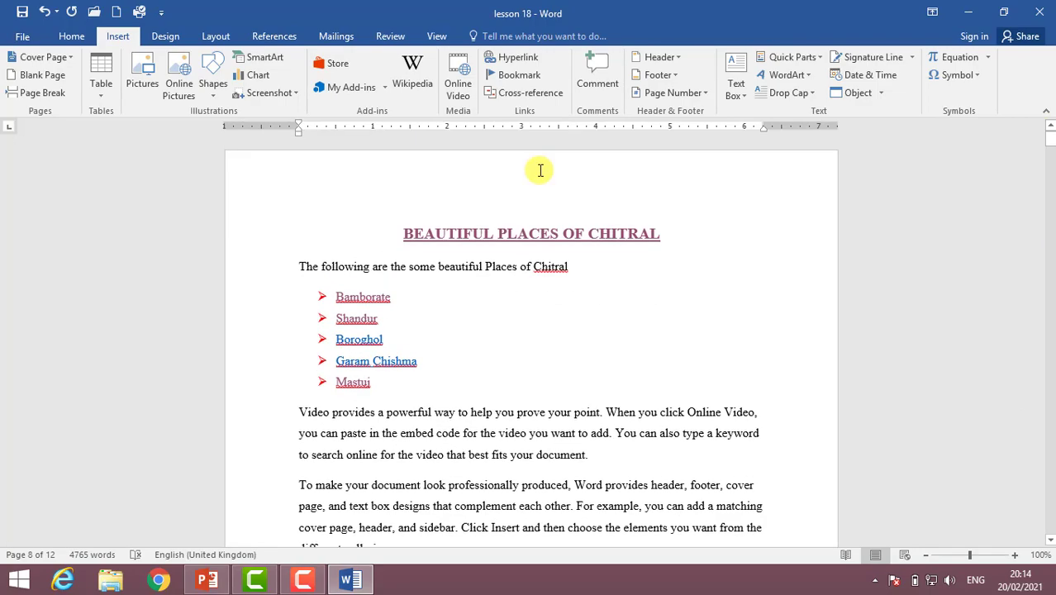
pyautogui.click(526, 76)
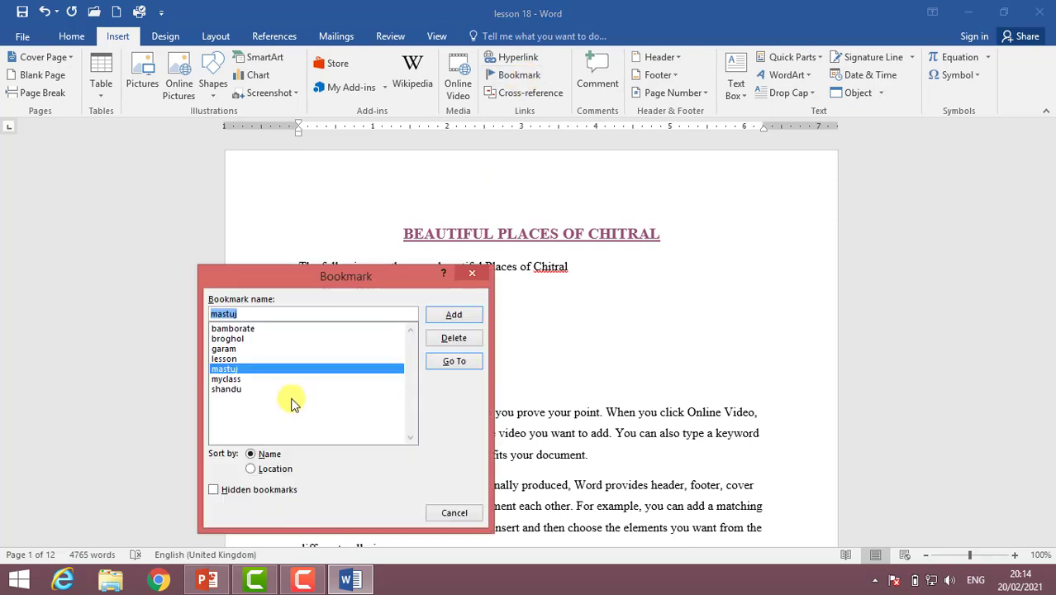
# Step: Close the Bookmark list, move to the document's end after 'plus sign.', and minimize Word
pyautogui.click(472, 275)
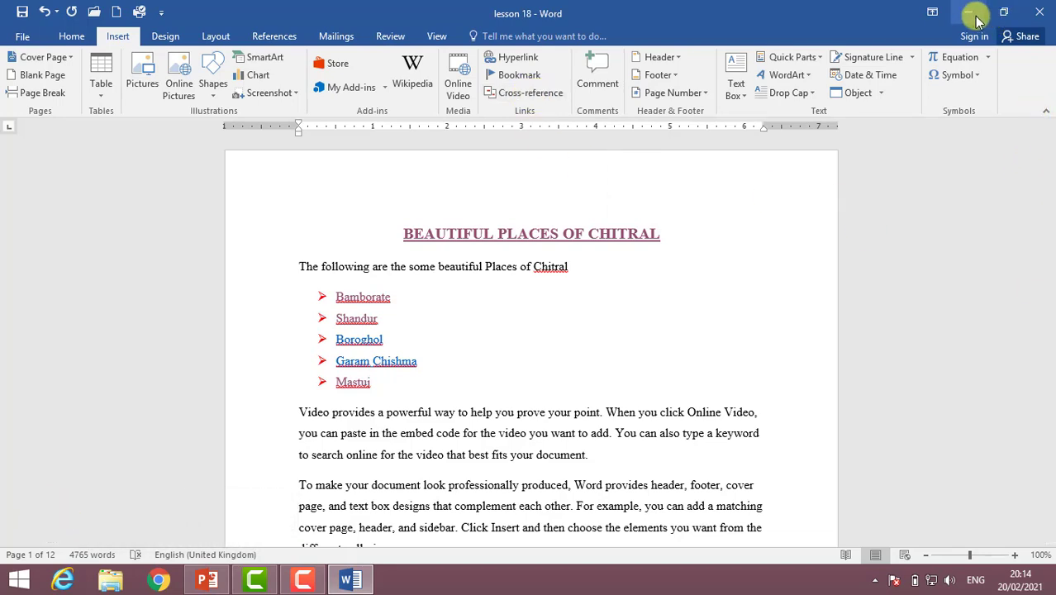
pyautogui.scroll(-3, 1034, 233)
pyautogui.scroll(-6, 1034, 233)
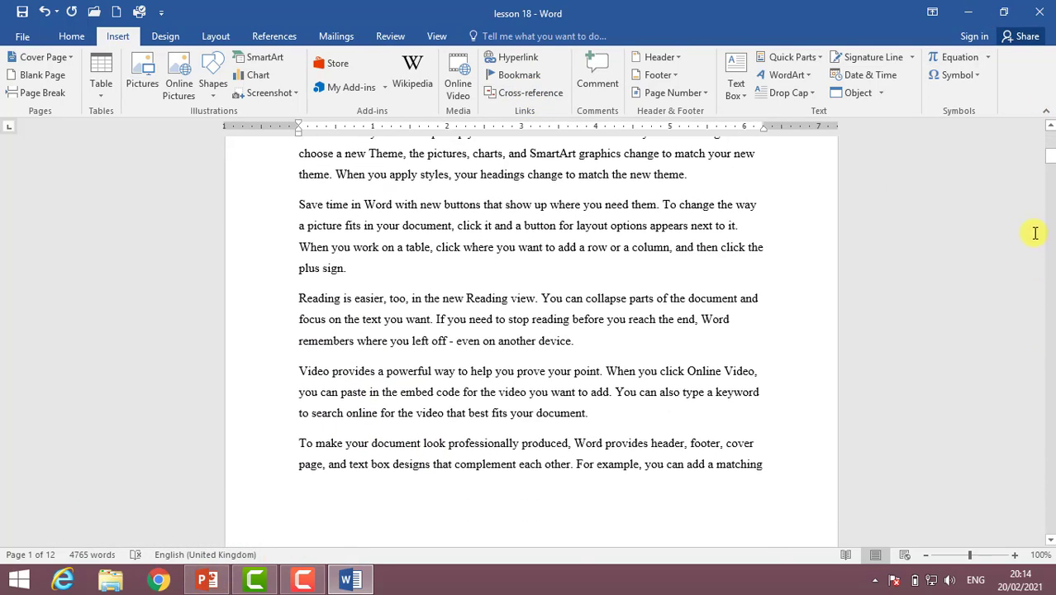
pyautogui.moveTo(1047, 160); pyautogui.dragTo(1047, 163)
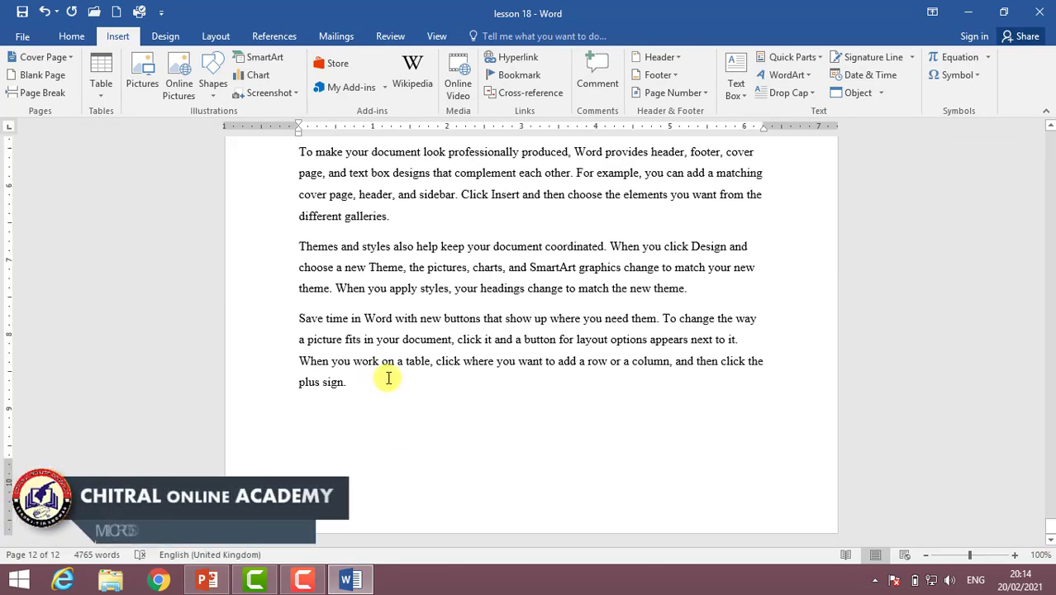
pyautogui.hotkey('ctrl', 'End')
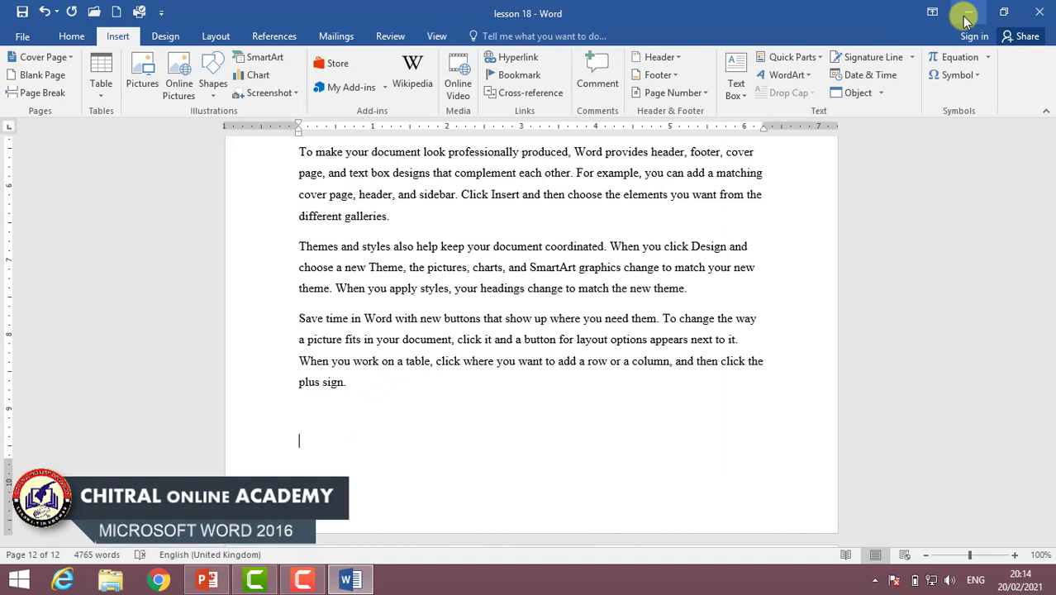
pyautogui.click(968, 12)
# Step: In SHARED FOLDER, select banner FACE, banner, clipart1143673 and the boy photo, and drag them into Word
pyautogui.doubleClick(85, 116)
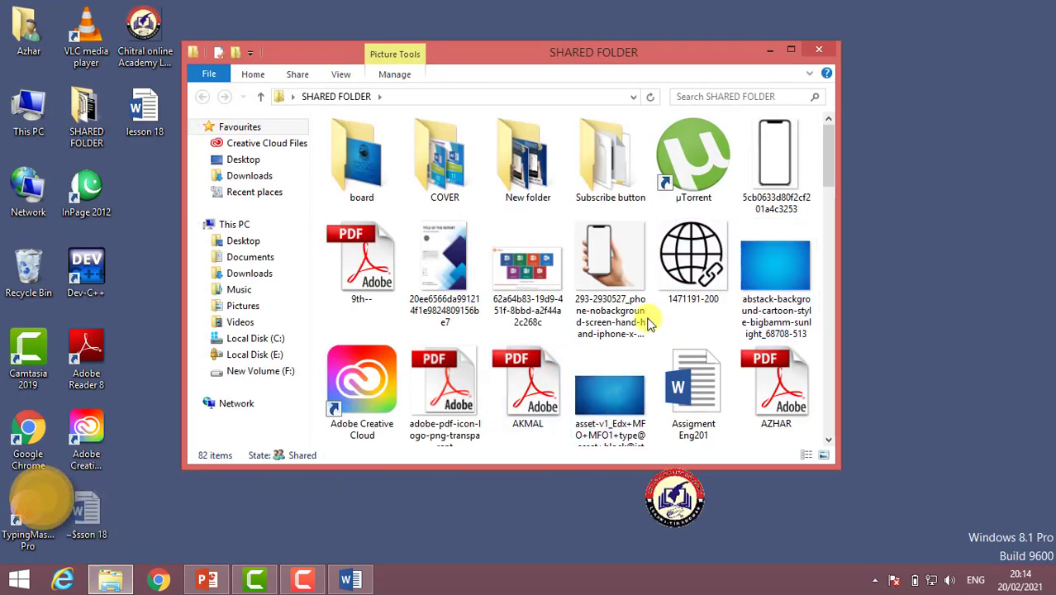
pyautogui.moveTo(826, 172); pyautogui.dragTo(820, 242)
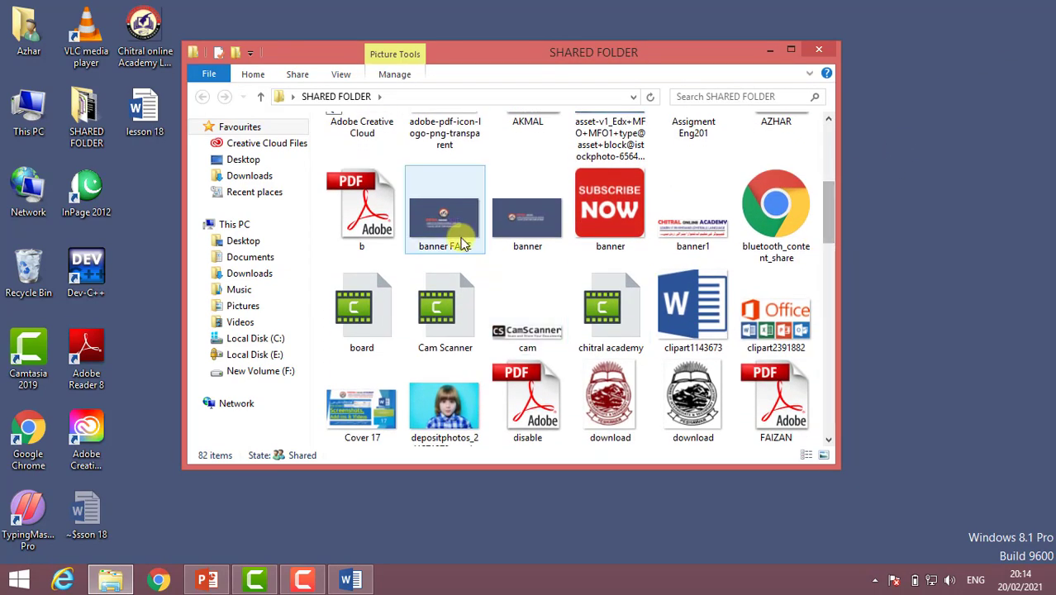
pyautogui.click(450, 223)
pyautogui.keyDown('ctrl'); pyautogui.click(529, 225); pyautogui.keyUp('ctrl')
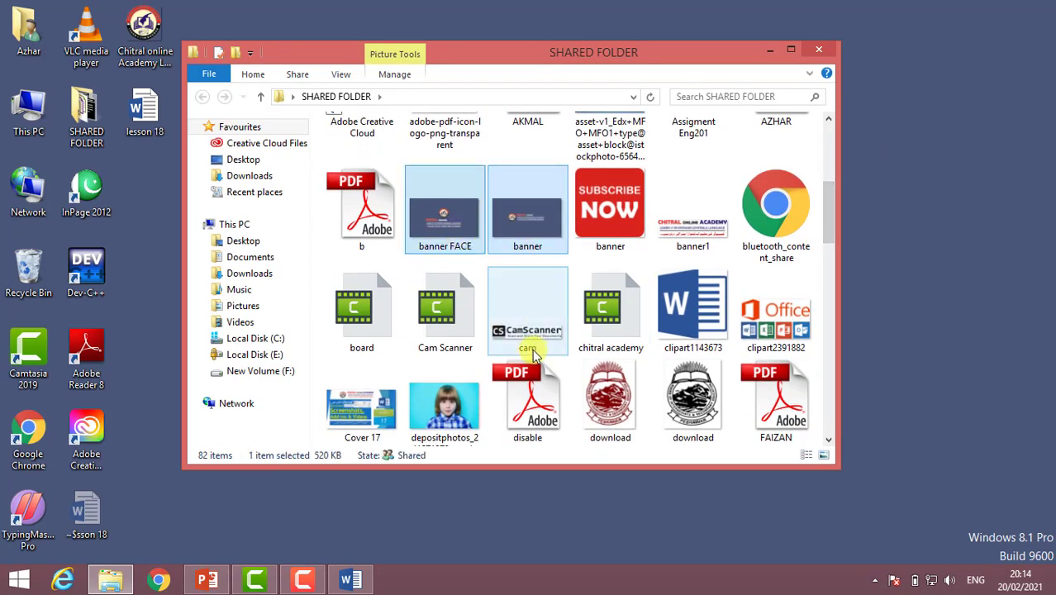
pyautogui.keyDown('ctrl'); pyautogui.click(721, 314); pyautogui.keyUp('ctrl')
pyautogui.keyDown('ctrl'); pyautogui.click(442, 418); pyautogui.keyUp('ctrl')
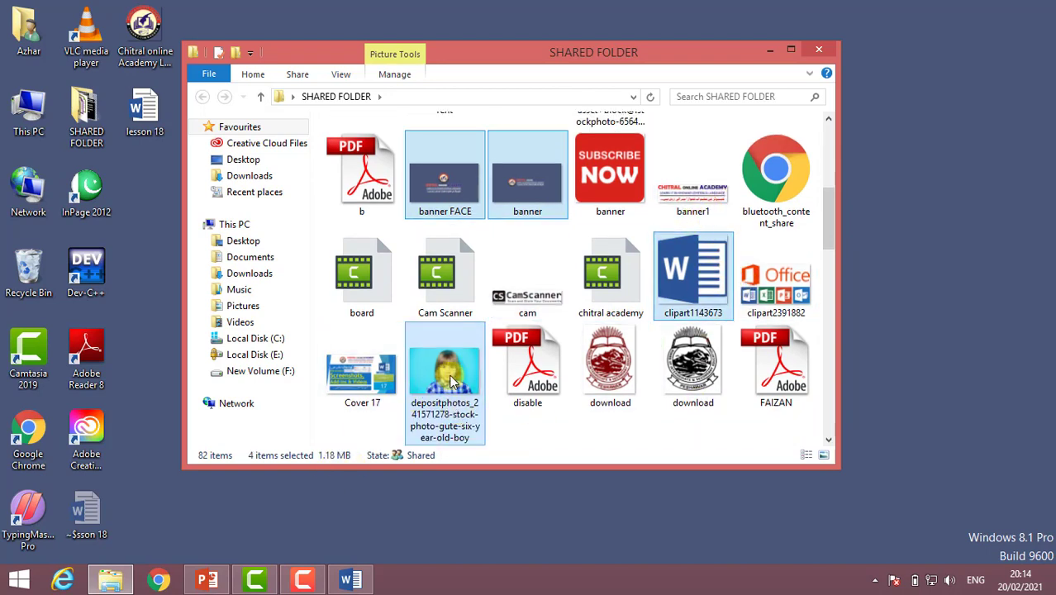
pyautogui.moveTo(451, 378); pyautogui.dragTo(359, 526)
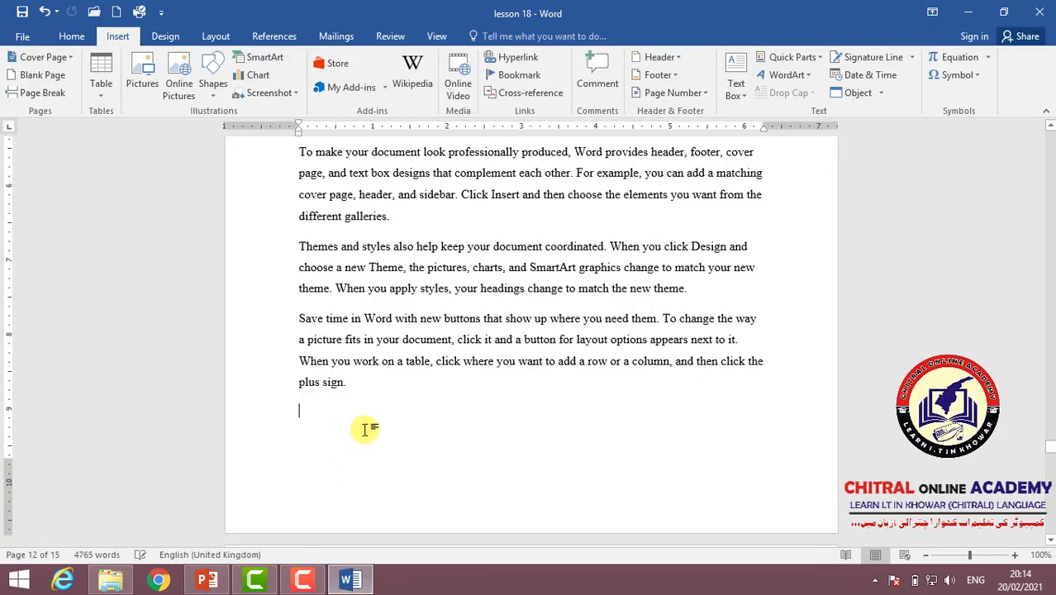
# Step: Drop the boy photo, banner and Word logo pictures at the end of the document
pyautogui.moveTo(360, 525); pyautogui.dragTo(367, 430)
pyautogui.scroll(-5, 367, 430)
pyautogui.scroll(-2, 455, 314)
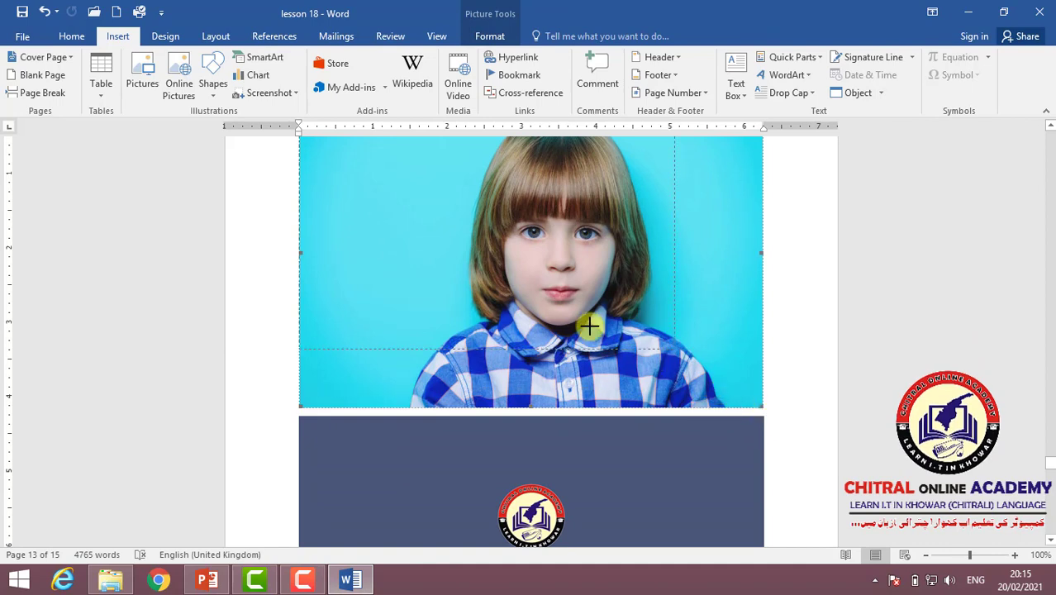
pyautogui.moveTo(555, 309); pyautogui.dragTo(557, 312)
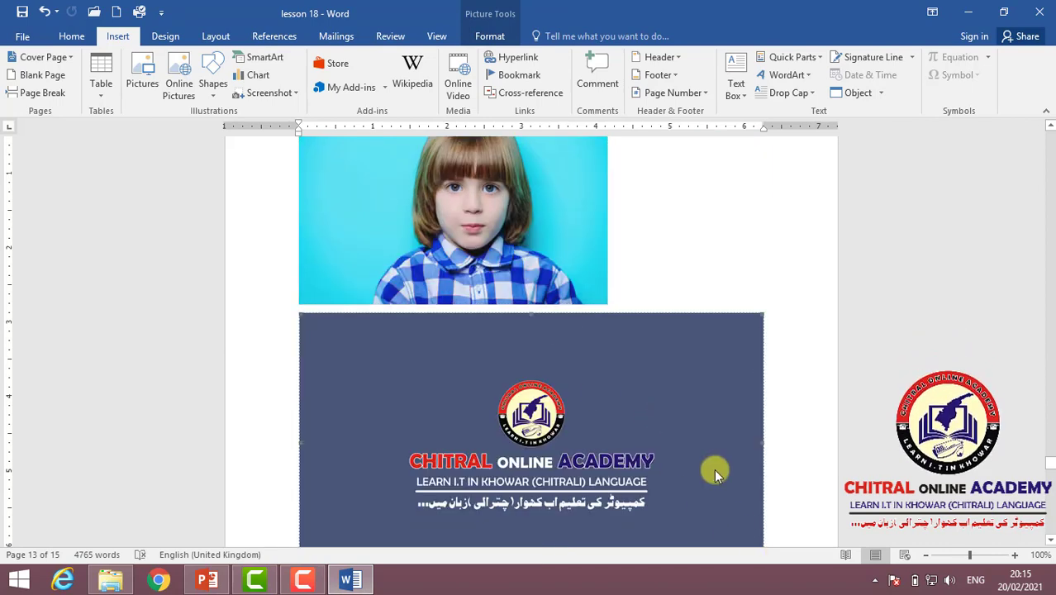
pyautogui.scroll(-2, 735, 471)
# Step: Shrink the dark banner and Word logo pictures, undoing one banner resize
pyautogui.moveTo(761, 461); pyautogui.dragTo(600, 389)
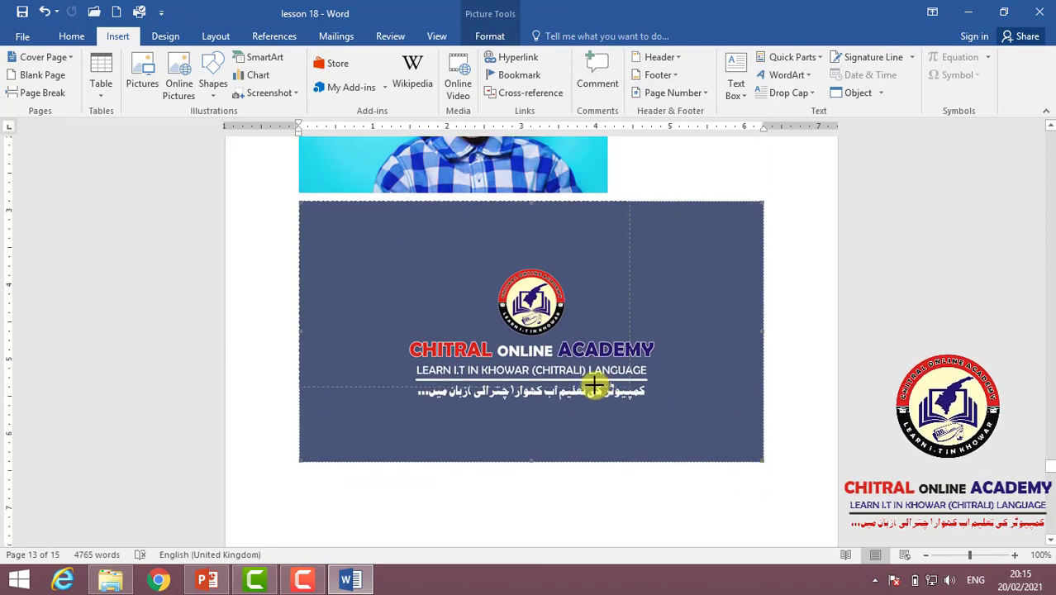
pyautogui.scroll(-3, 603, 393)
pyautogui.hotkey('ctrl', 'z')
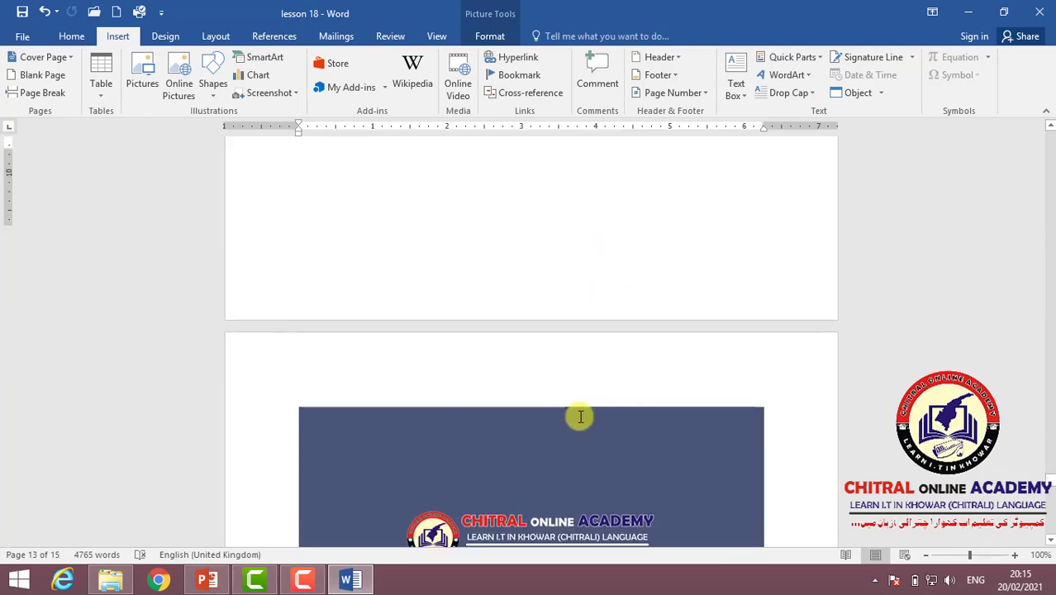
pyautogui.scroll(-4, 576, 415)
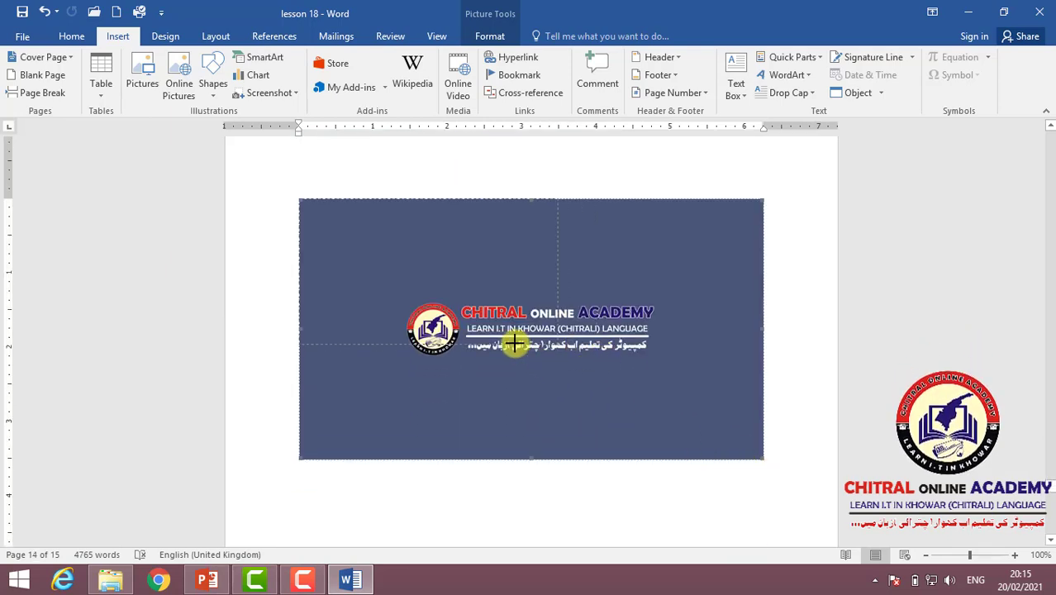
pyautogui.scroll(-3, 570, 395)
pyautogui.scroll(-2, 570, 398)
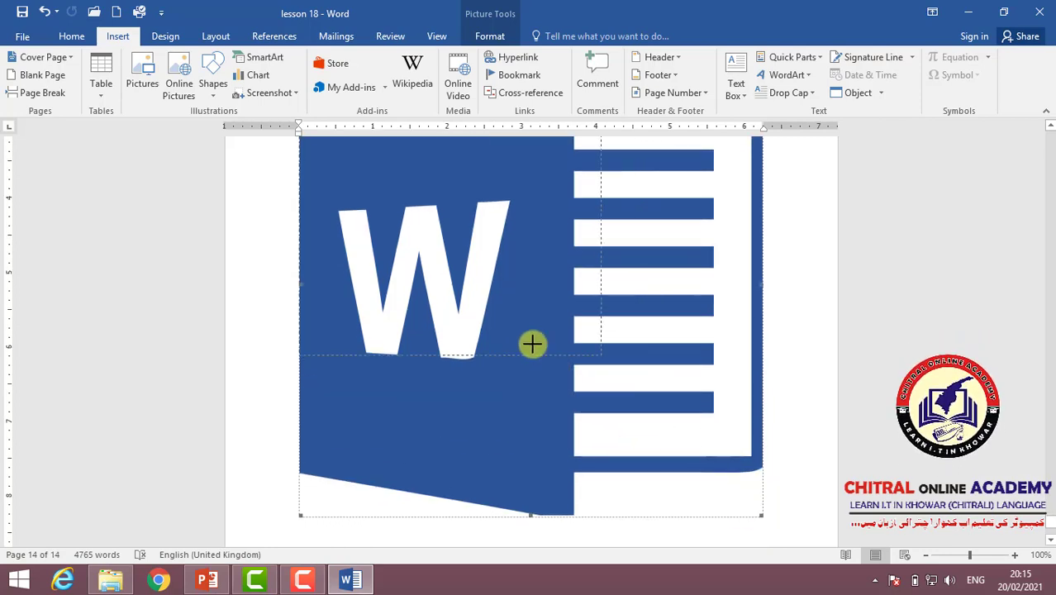
pyautogui.moveTo(761, 514); pyautogui.dragTo(573, 331)
pyautogui.scroll(3, 529, 313)
pyautogui.scroll(5, 528, 266)
pyautogui.scroll(3, 495, 269)
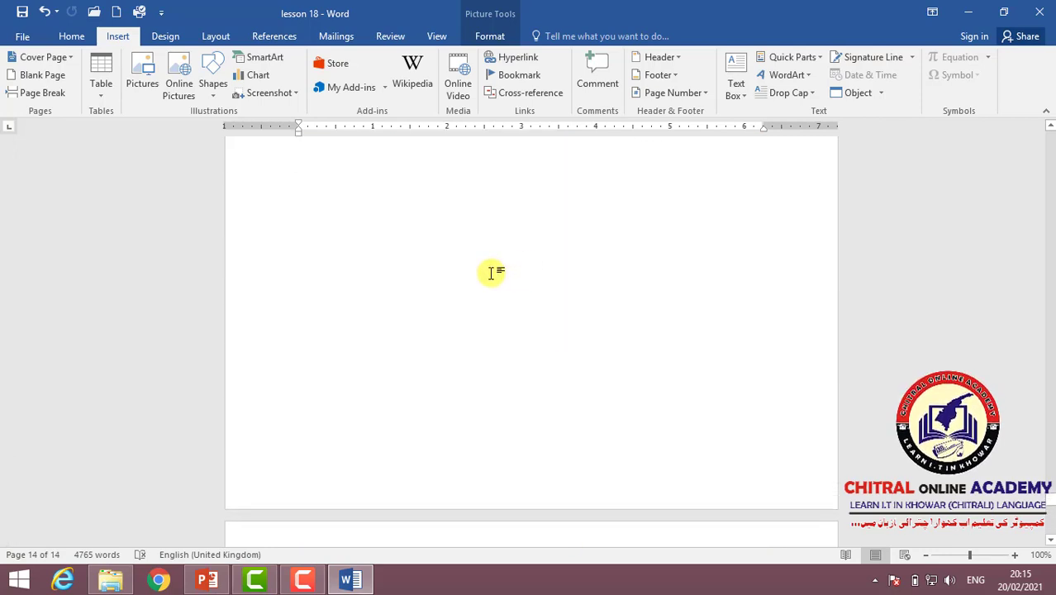
pyautogui.scroll(3, 492, 271)
pyautogui.scroll(2, 446, 231)
pyautogui.scroll(2, 420, 243)
# Step: Add the caption '1image' beneath the boy photo, excluding the Figure label
pyautogui.scroll(1, 400, 280)
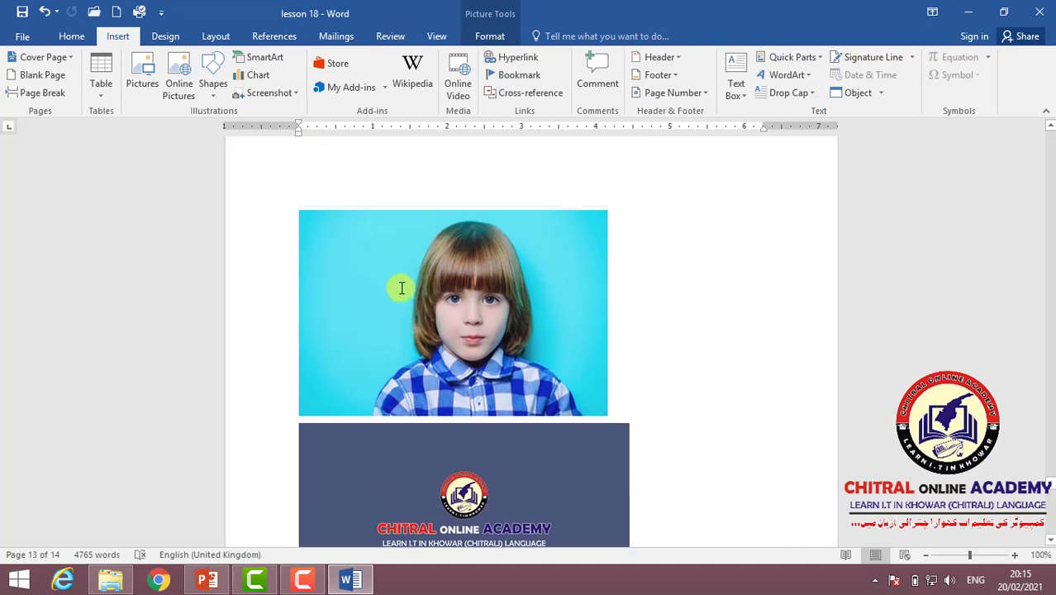
pyautogui.rightClick(400, 287)
pyautogui.rightClick(346, 299)
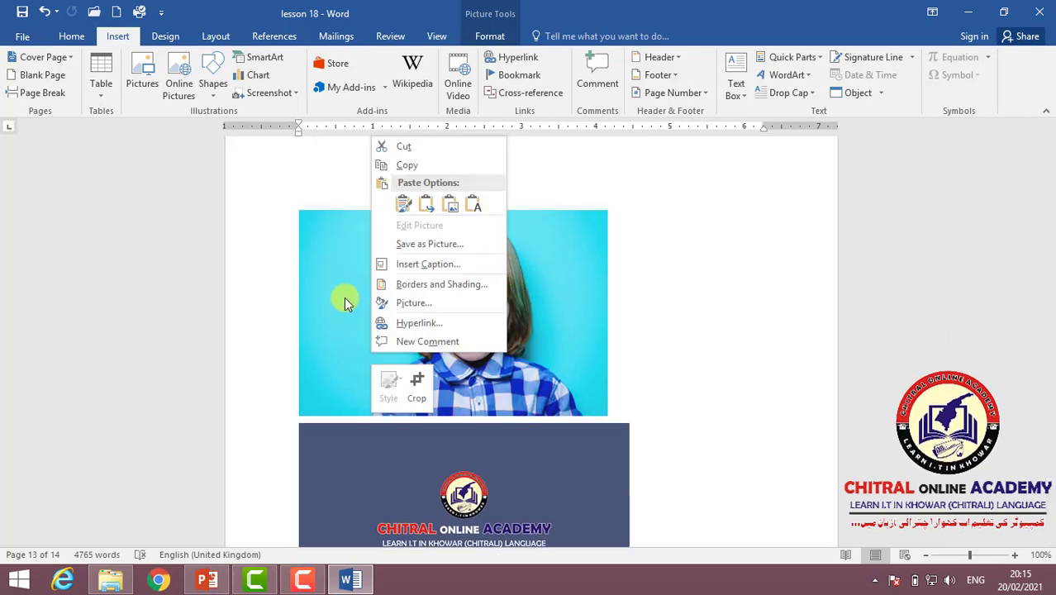
pyautogui.click(343, 296)
pyautogui.rightClick(345, 290)
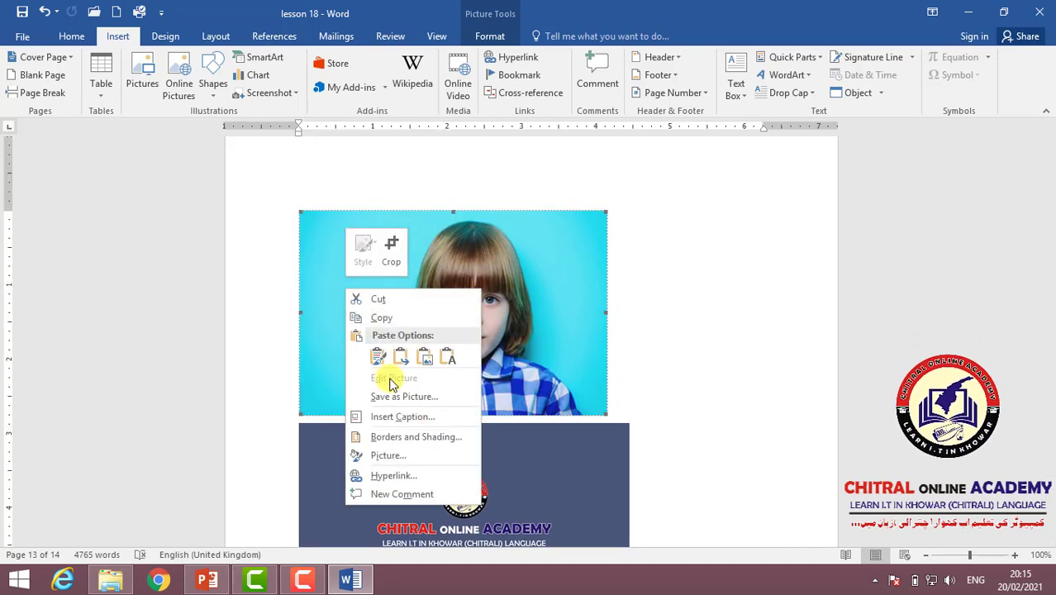
pyautogui.click(423, 423)
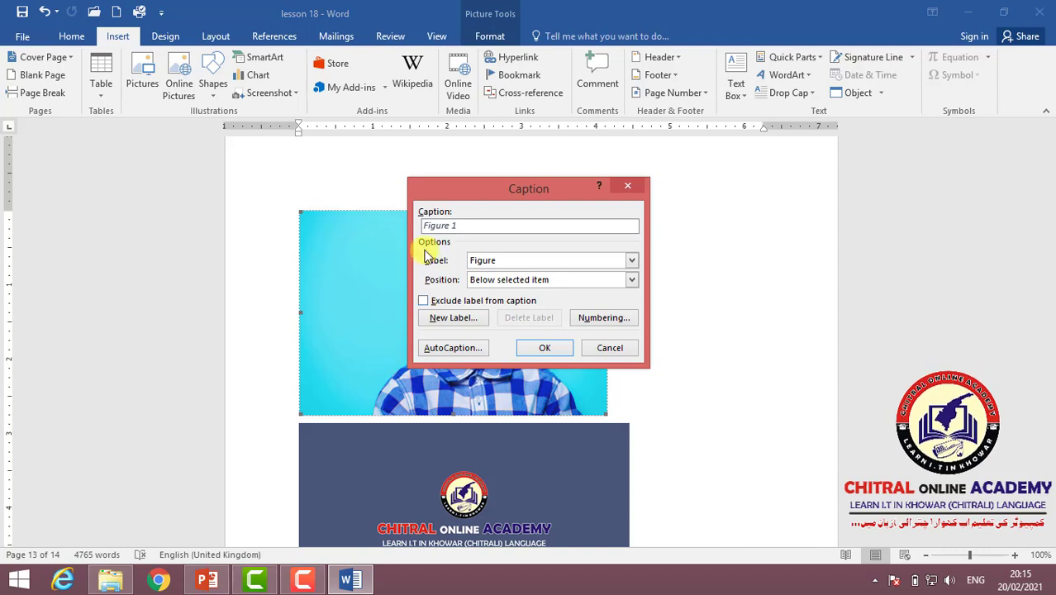
pyautogui.click(495, 262)
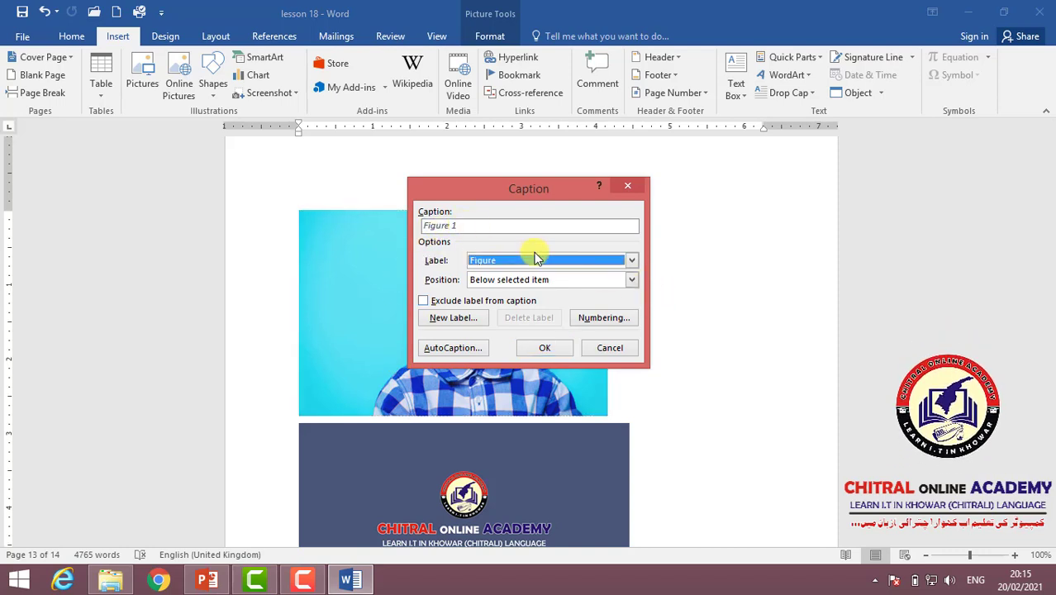
pyautogui.click(474, 225)
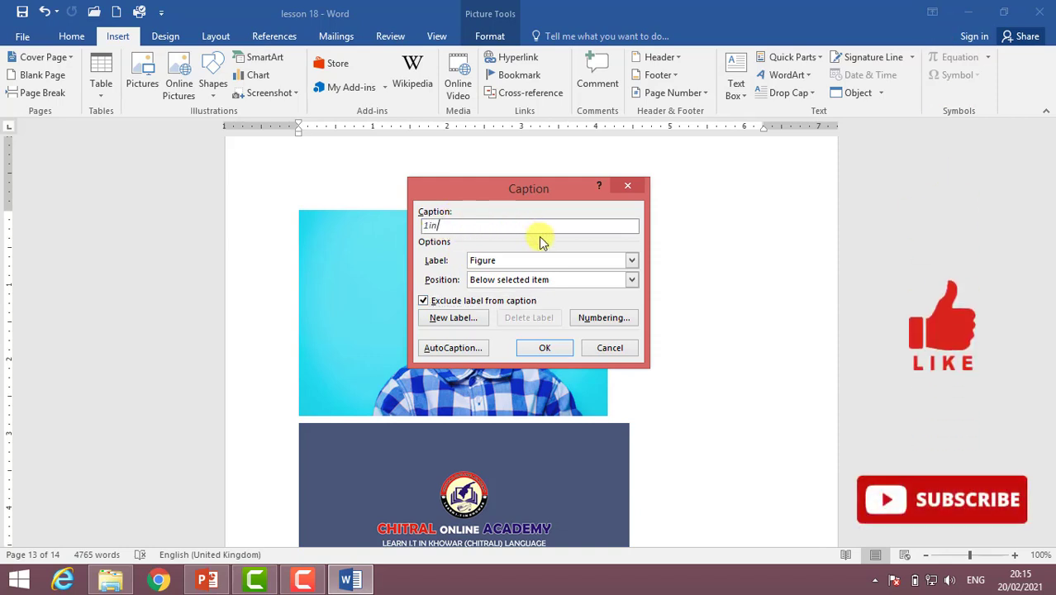
pyautogui.write('image')
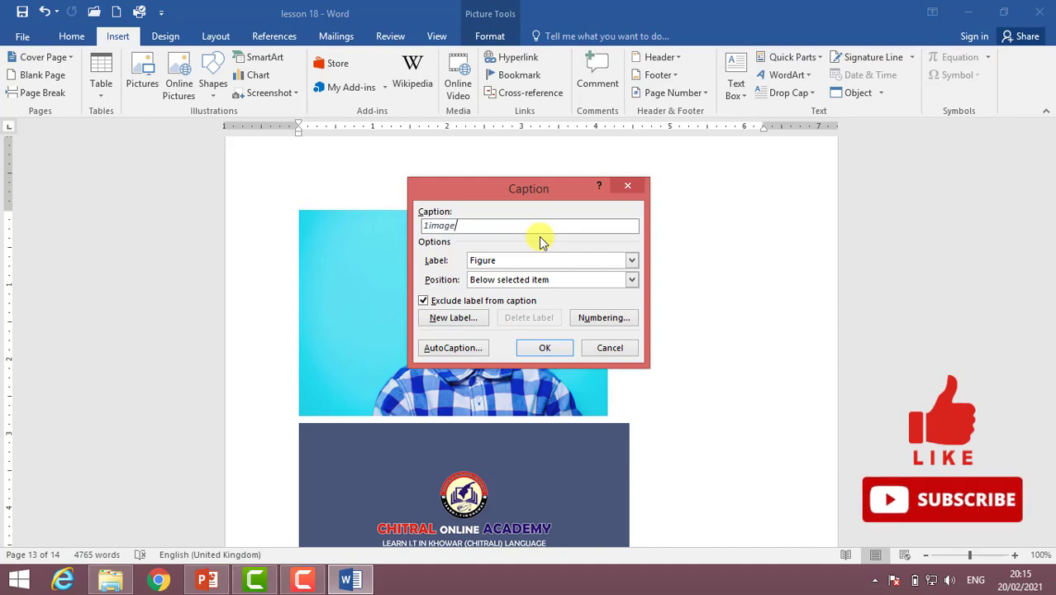
pyautogui.click(544, 348)
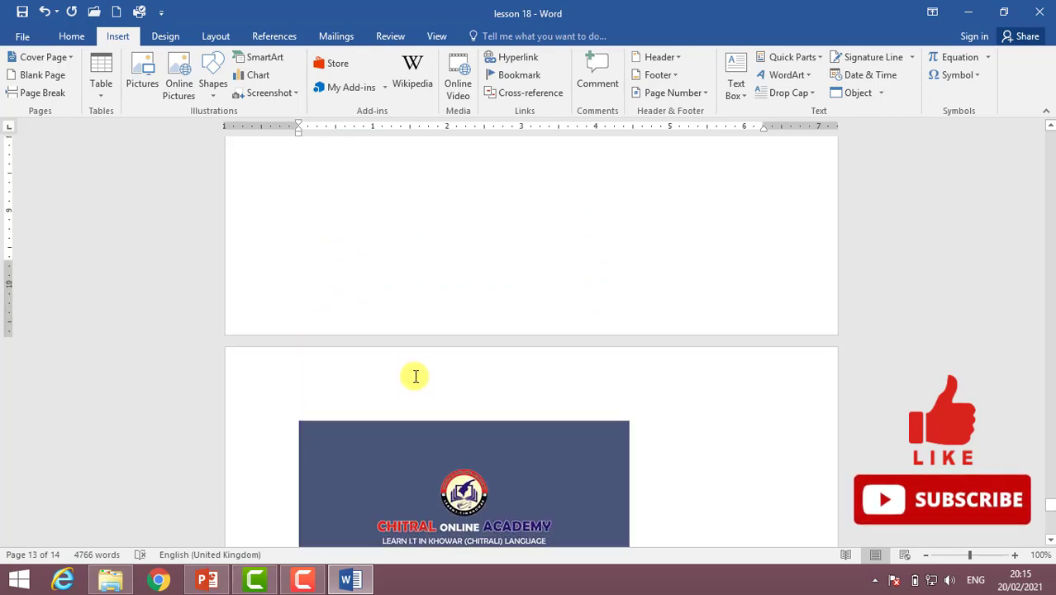
# Step: Caption the dark banner picture '2image2'
pyautogui.scroll(-5, 412, 373)
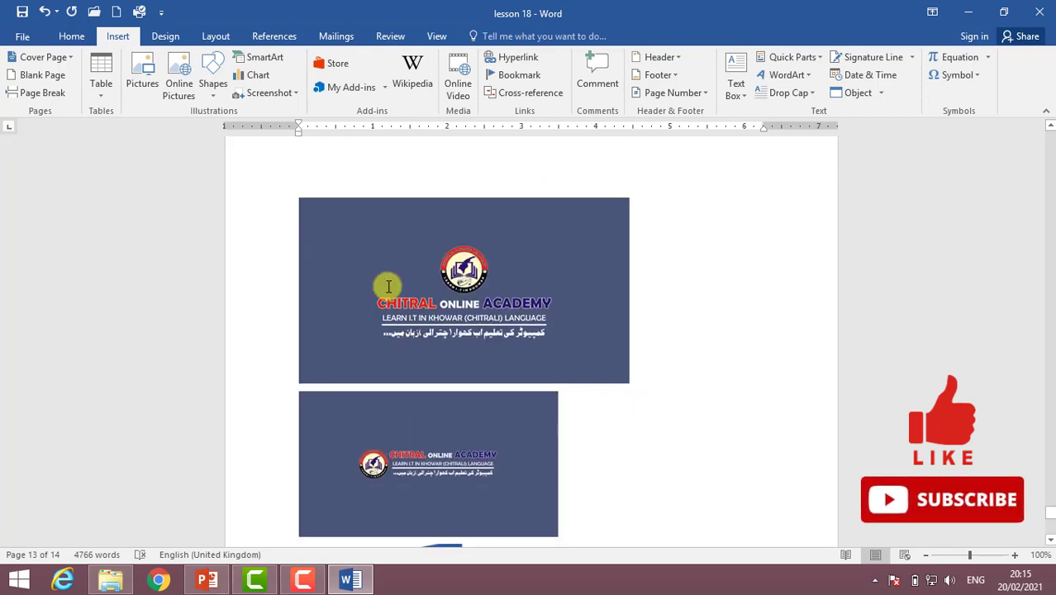
pyautogui.rightClick(386, 284)
pyautogui.click(439, 414)
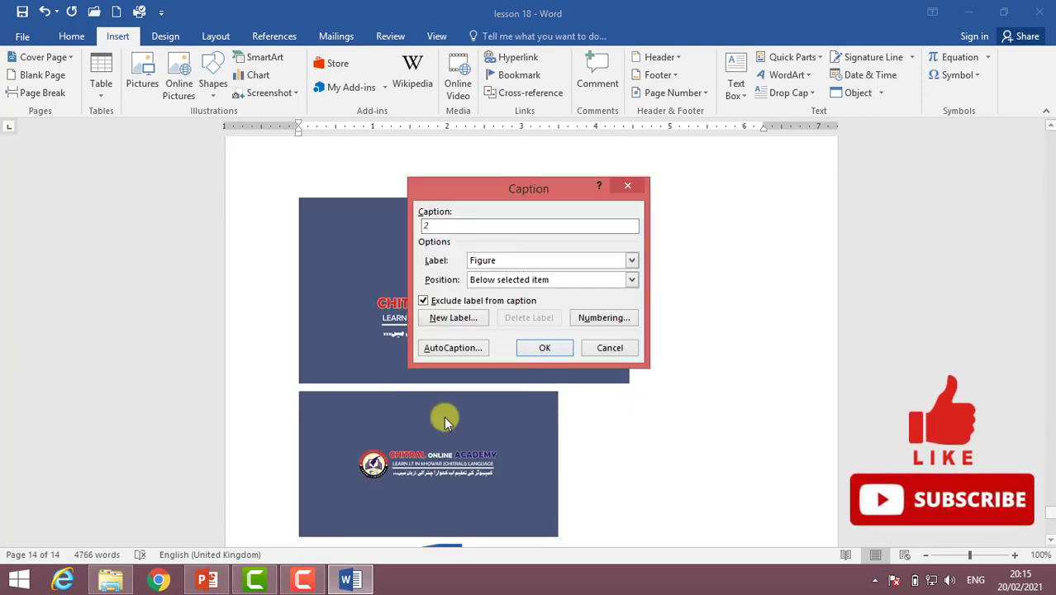
pyautogui.write('image')
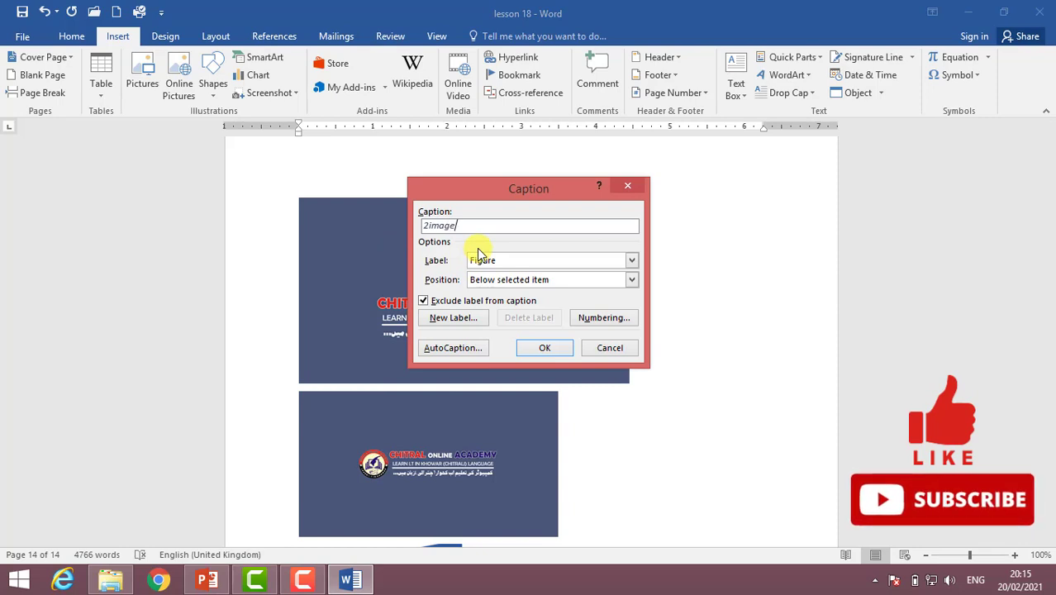
pyautogui.press('Return')
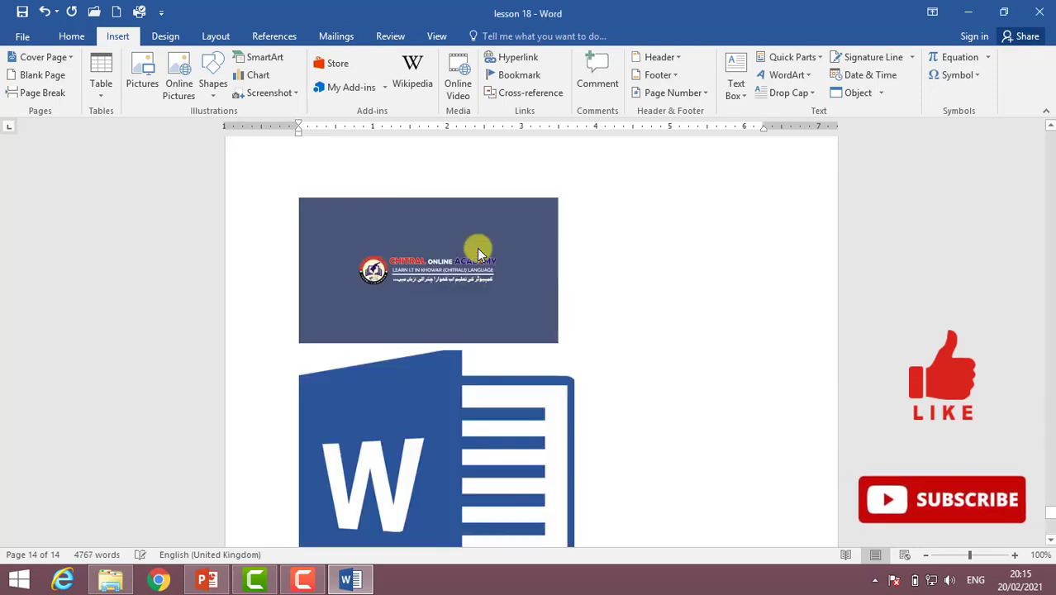
# Step: Caption the smaller academy banner '3image3'
pyautogui.scroll(4, 468, 331)
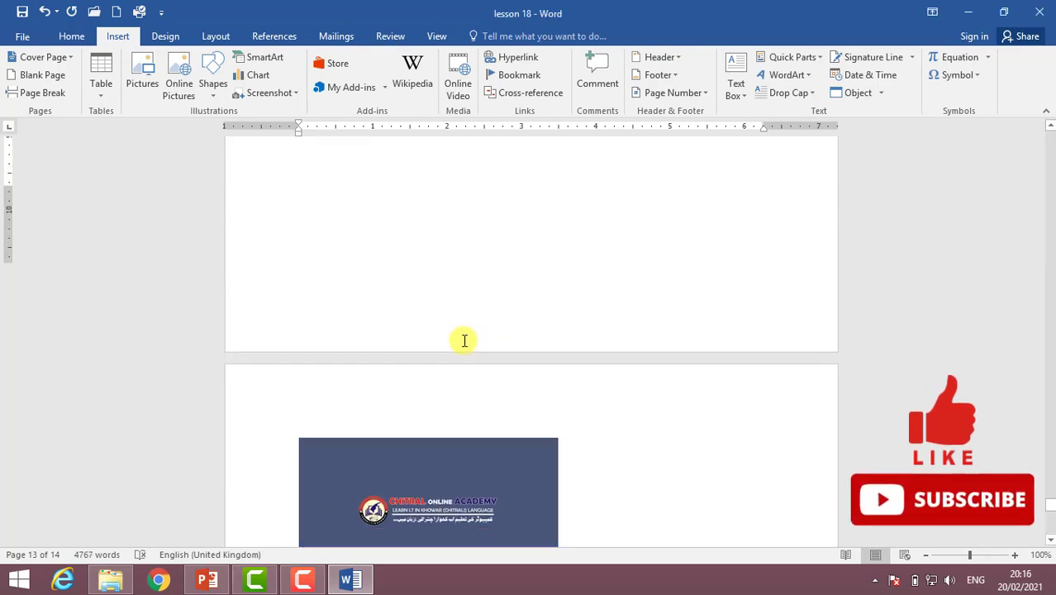
pyautogui.scroll(-7, 464, 337)
pyautogui.rightClick(413, 206)
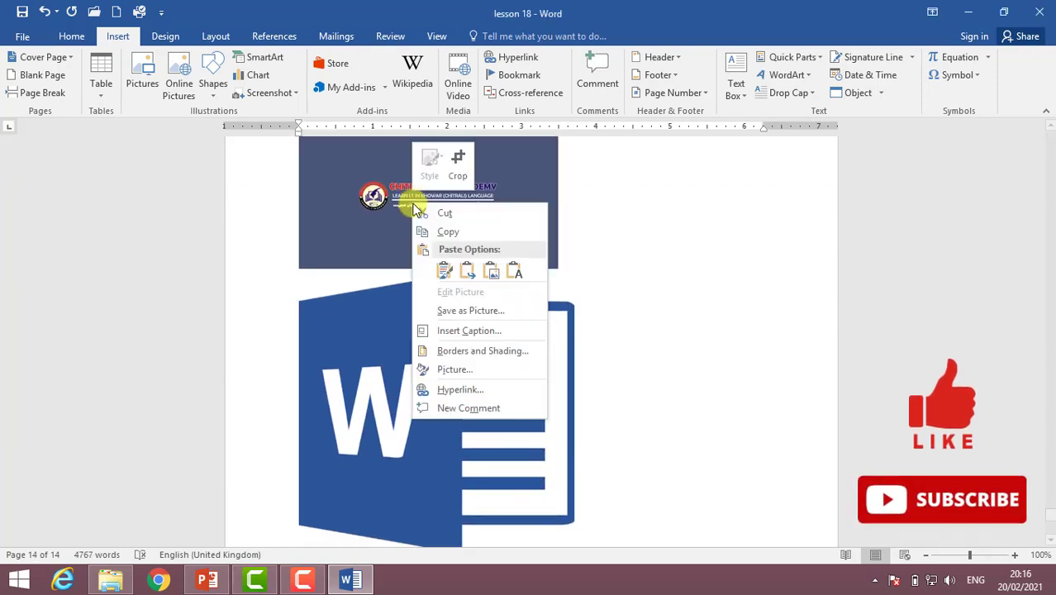
pyautogui.click(469, 331)
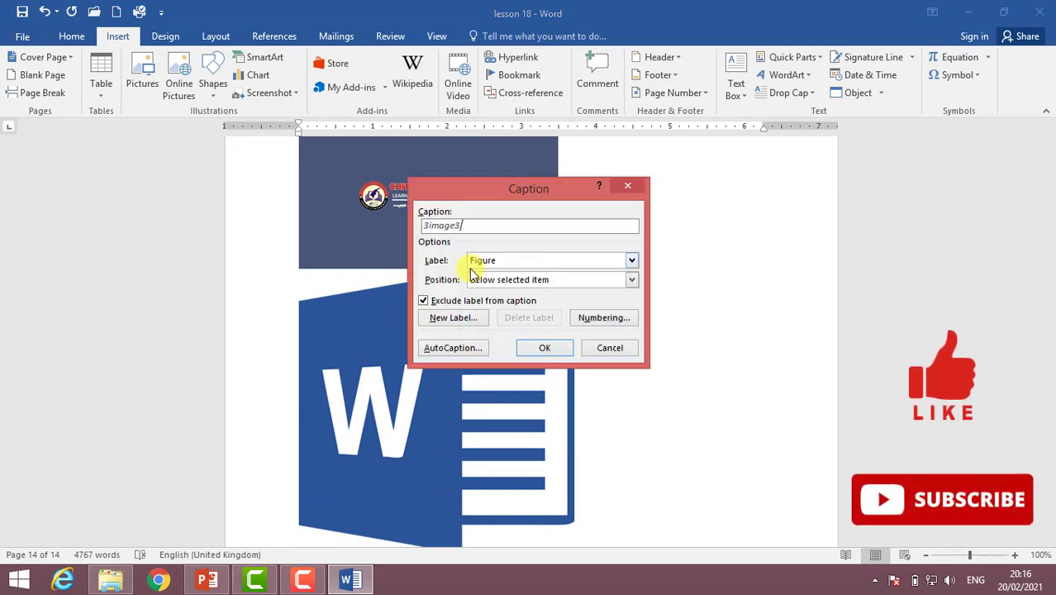
pyautogui.click(545, 348)
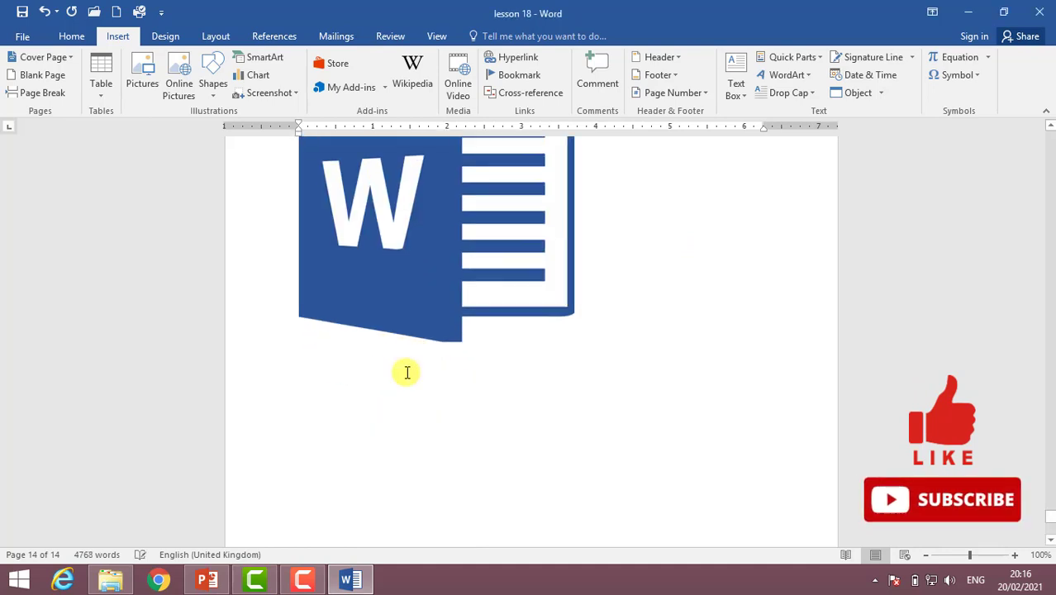
# Step: Caption the Word logo picture '4image4' without the Figure label
pyautogui.scroll(2, 404, 369)
pyautogui.click(400, 277)
pyautogui.rightClick(405, 281)
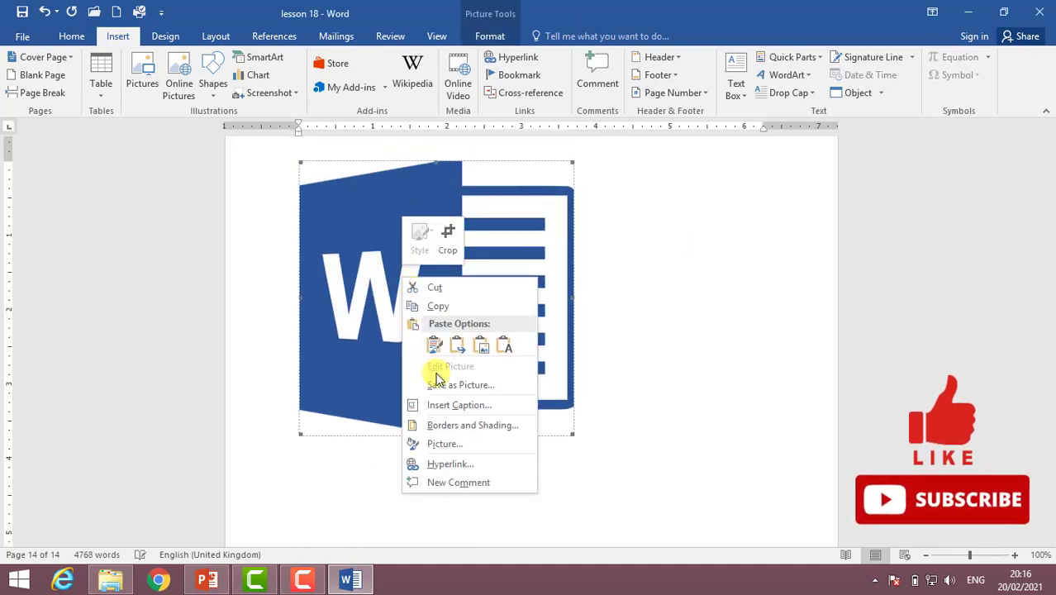
pyautogui.click(452, 406)
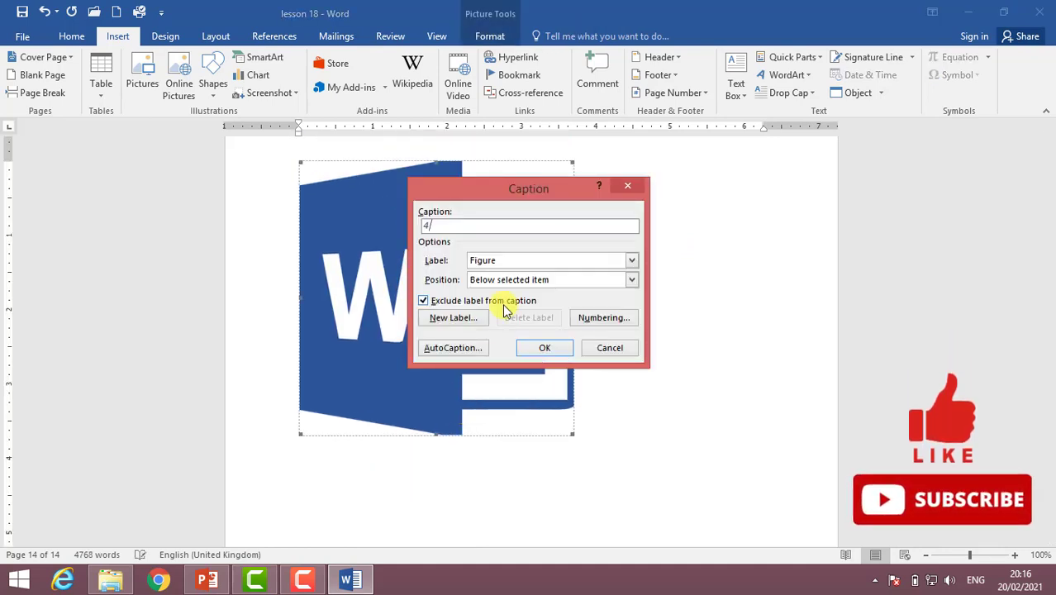
pyautogui.write('in')
pyautogui.write('4')
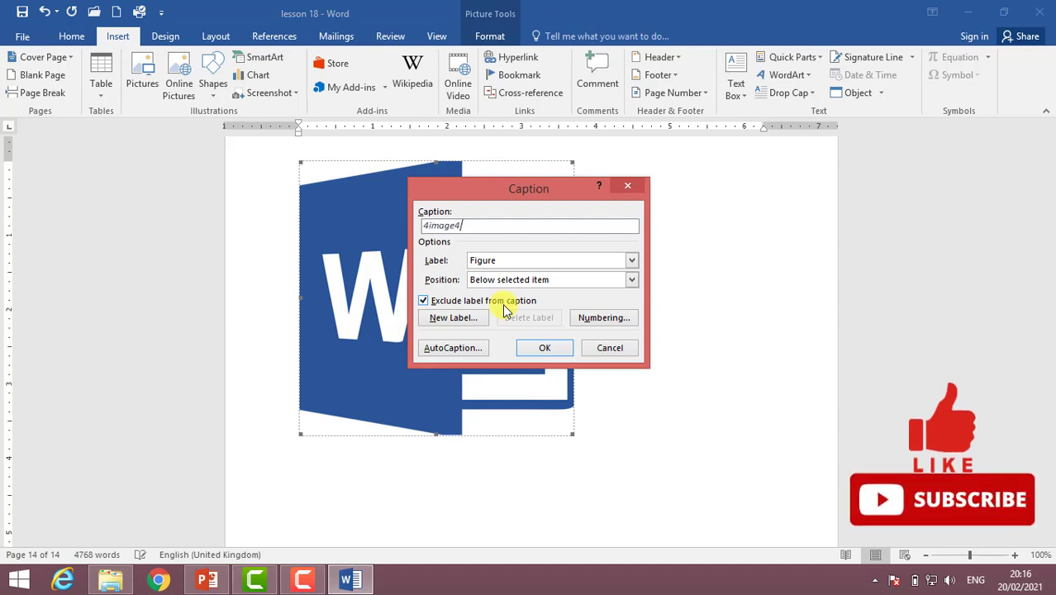
pyautogui.click(538, 349)
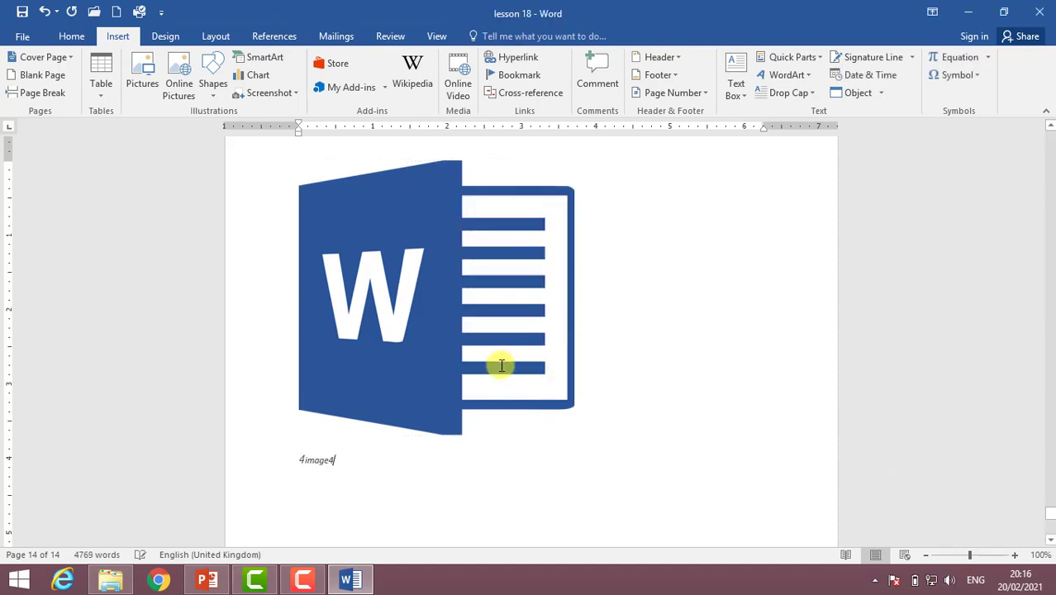
pyautogui.scroll(5, 350, 484)
# Step: With the insertion point after Mastui, open the Cross-reference dialog for Figures
pyautogui.scroll(3, 449, 416)
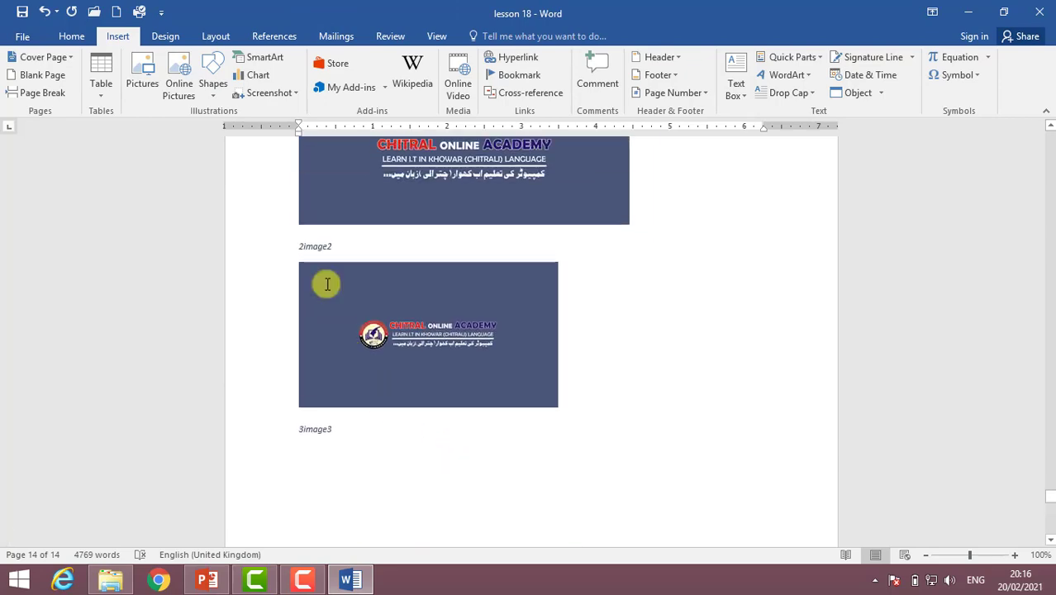
pyautogui.scroll(3, 325, 281)
pyautogui.scroll(3, 382, 371)
pyautogui.scroll(1, 341, 304)
pyautogui.scroll(3, 365, 333)
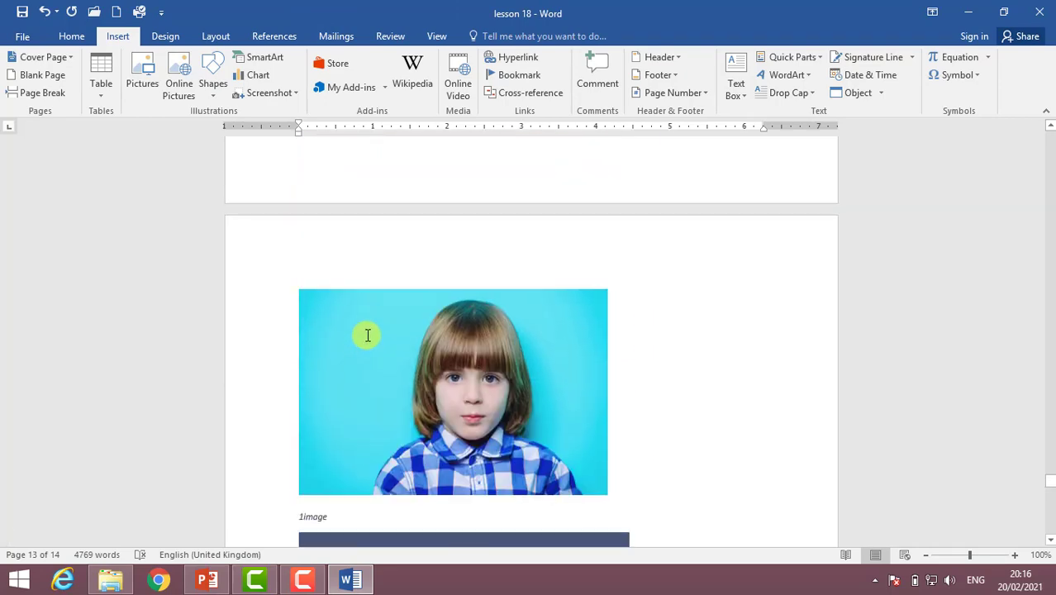
pyautogui.scroll(5, 388, 337)
pyautogui.scroll(3, 388, 337)
pyautogui.scroll(3, 388, 337)
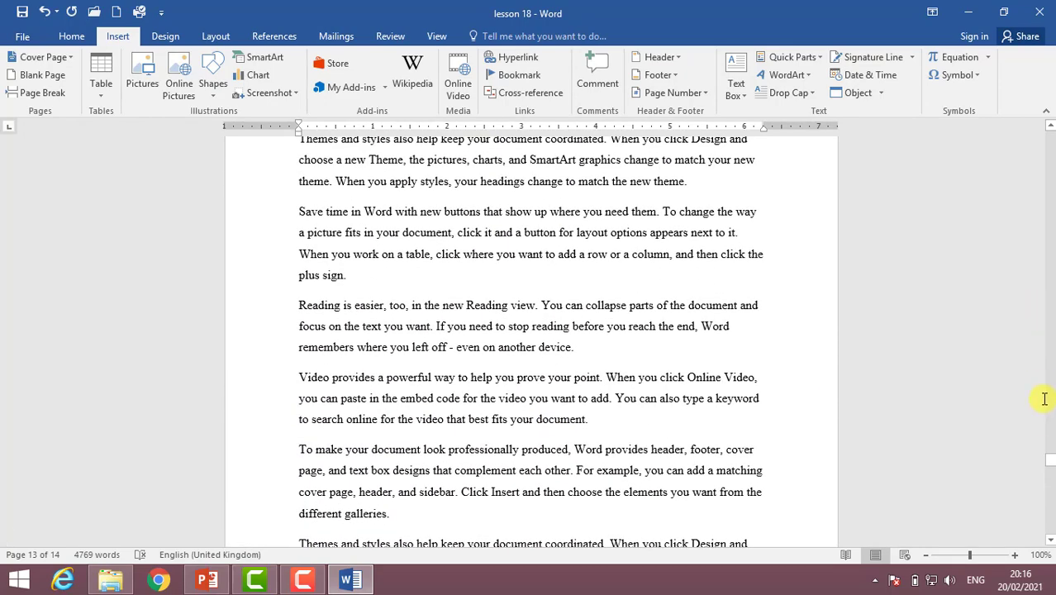
pyautogui.moveTo(1050, 467); pyautogui.dragTo(1051, 216)
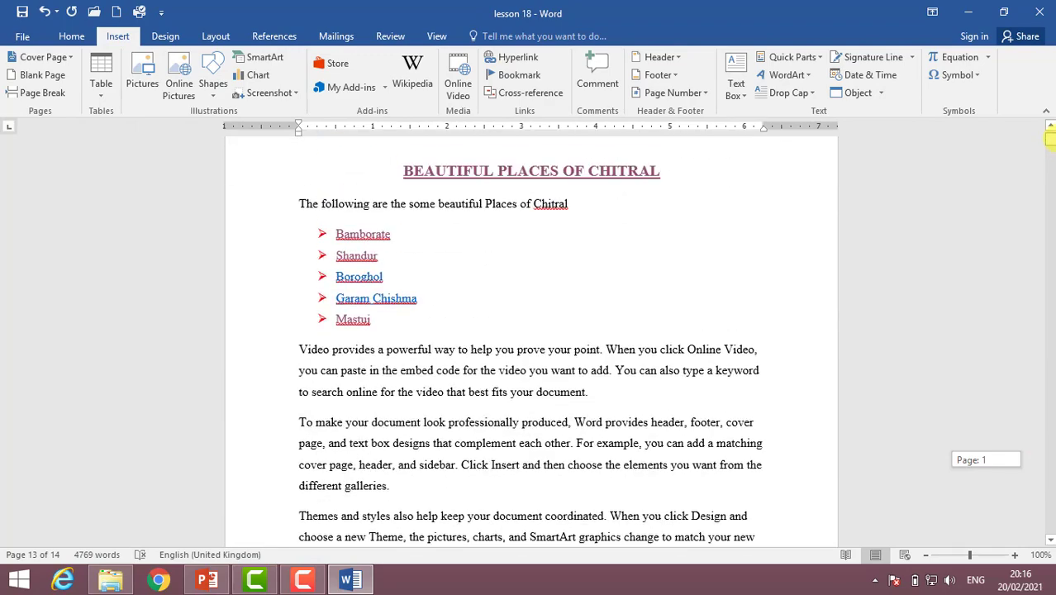
pyautogui.click(405, 377)
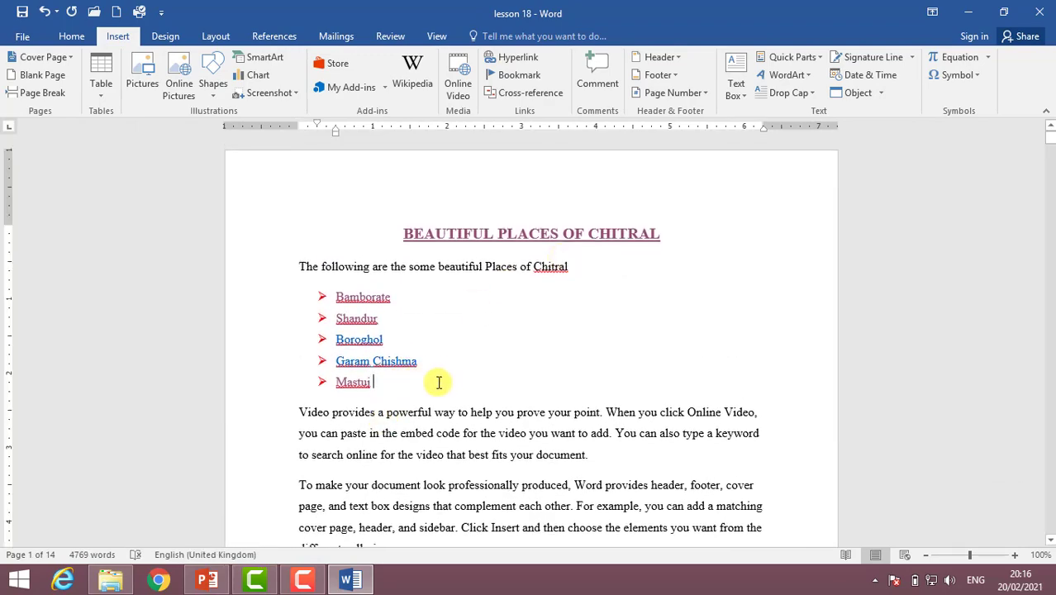
pyautogui.click(522, 92)
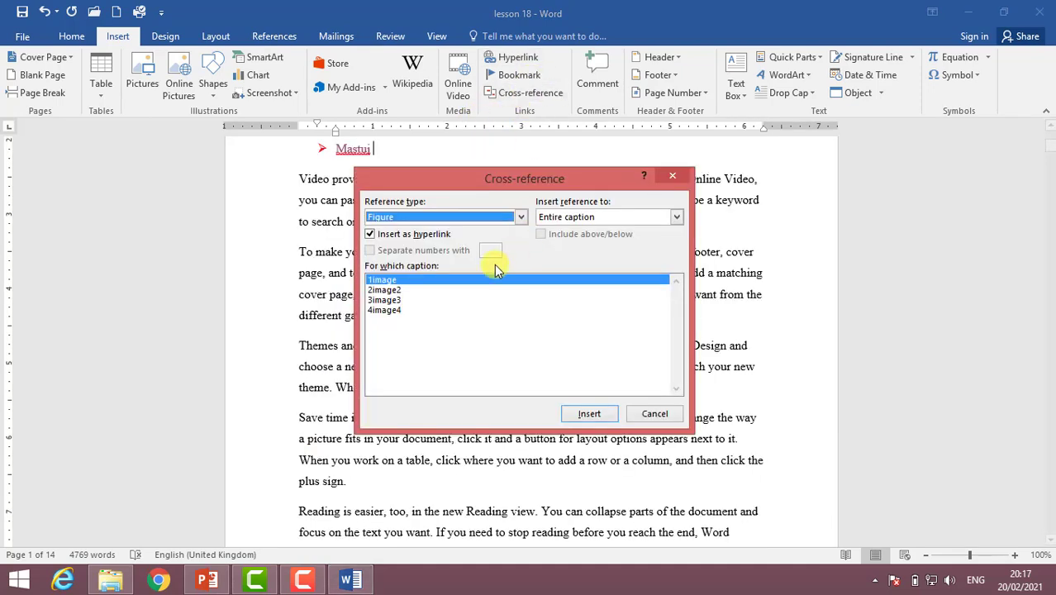
# Step: Insert a Figure cross-reference to the 3image3 caption after Mastui
pyautogui.click(452, 216)
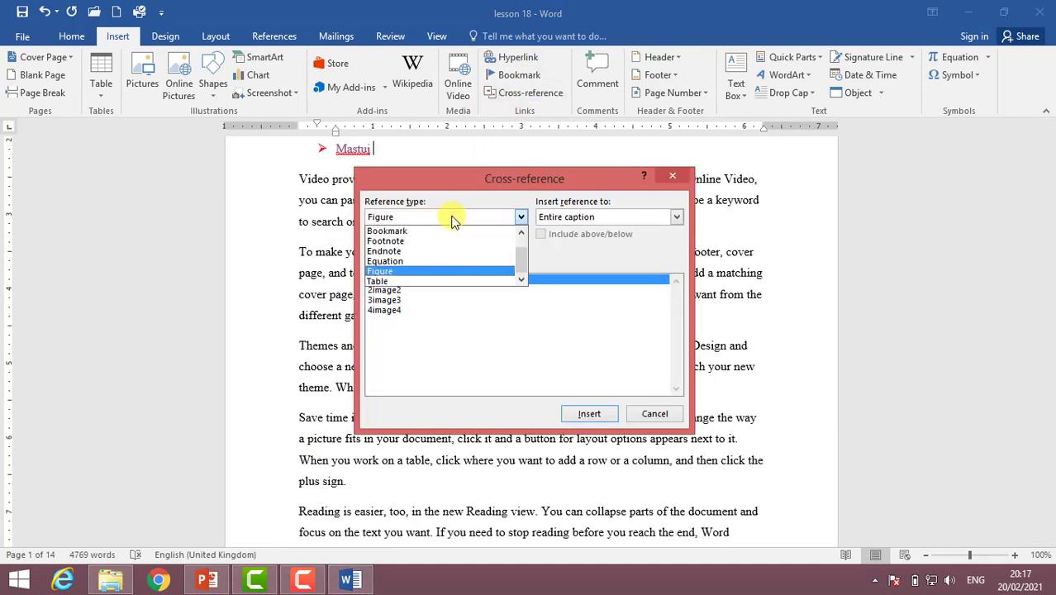
pyautogui.click(388, 266)
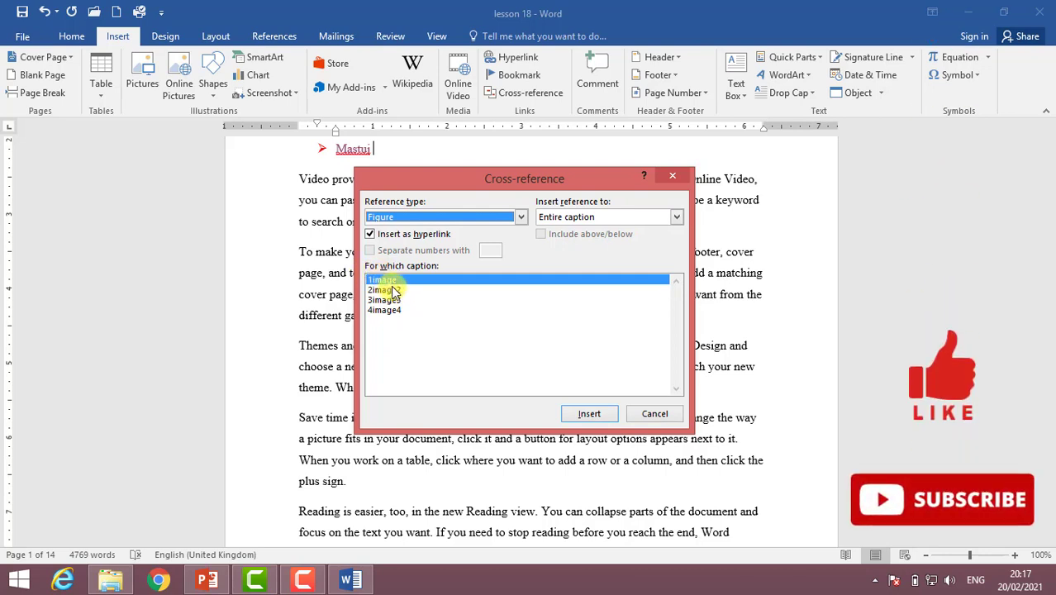
pyautogui.click(388, 291)
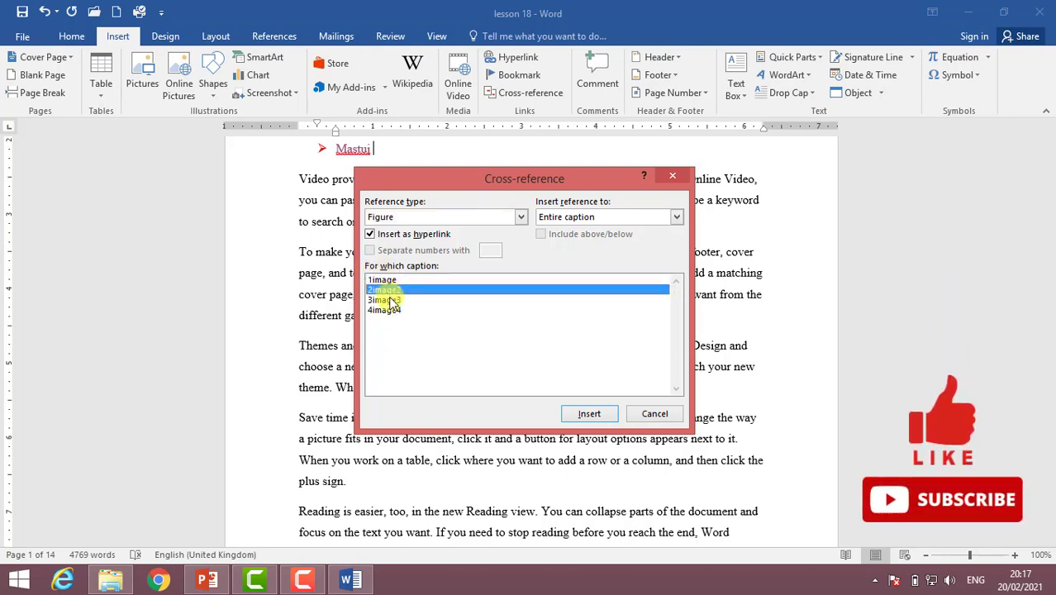
pyautogui.click(393, 300)
pyautogui.click(589, 413)
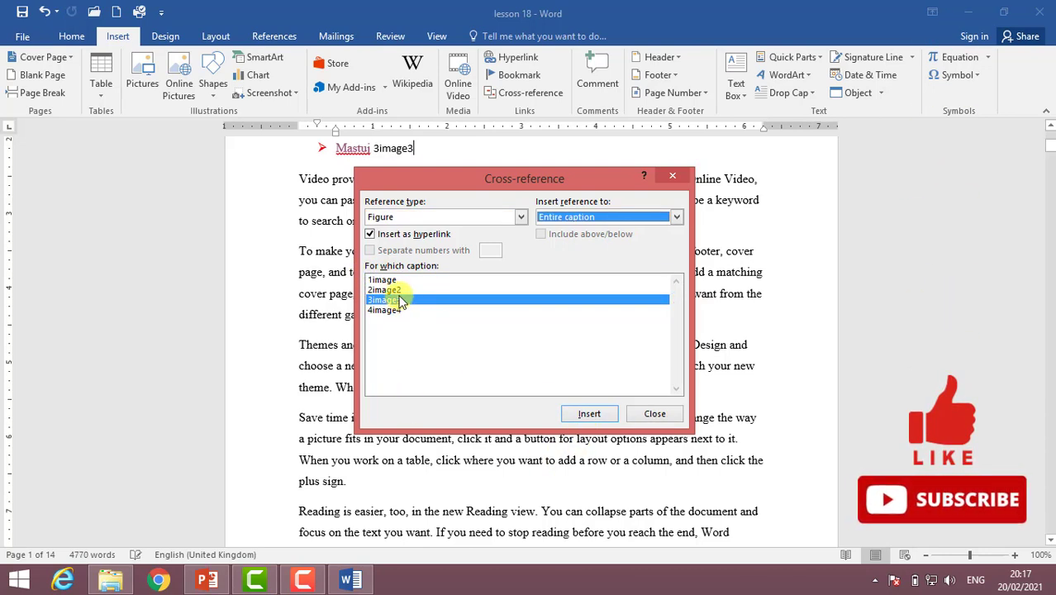
pyautogui.click(672, 175)
# Step: Follow the 3image3 link to confirm it reaches the caption on page 13
pyautogui.scroll(1, 392, 185)
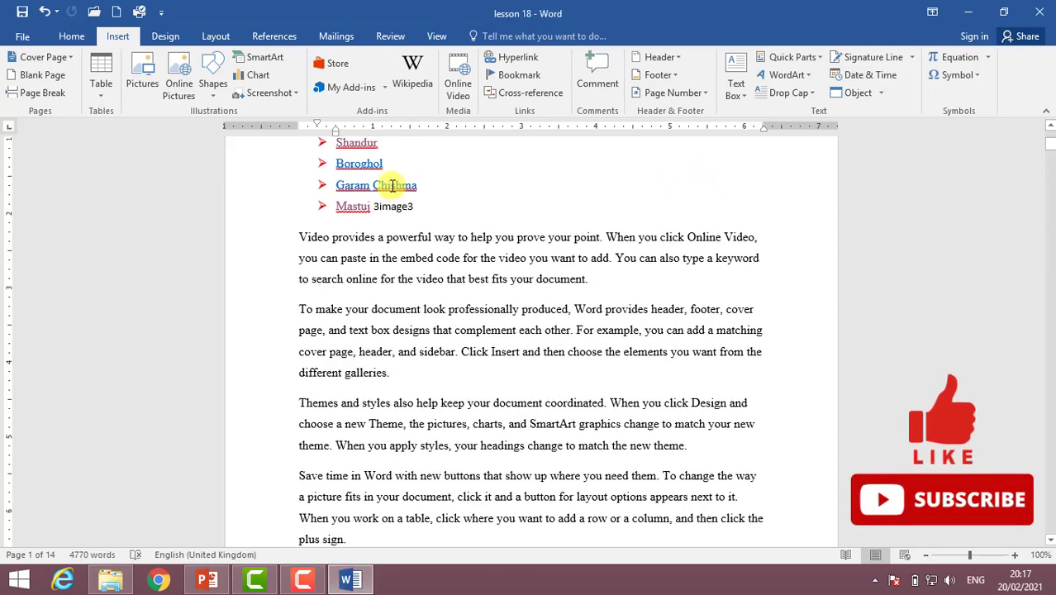
pyautogui.scroll(1, 392, 185)
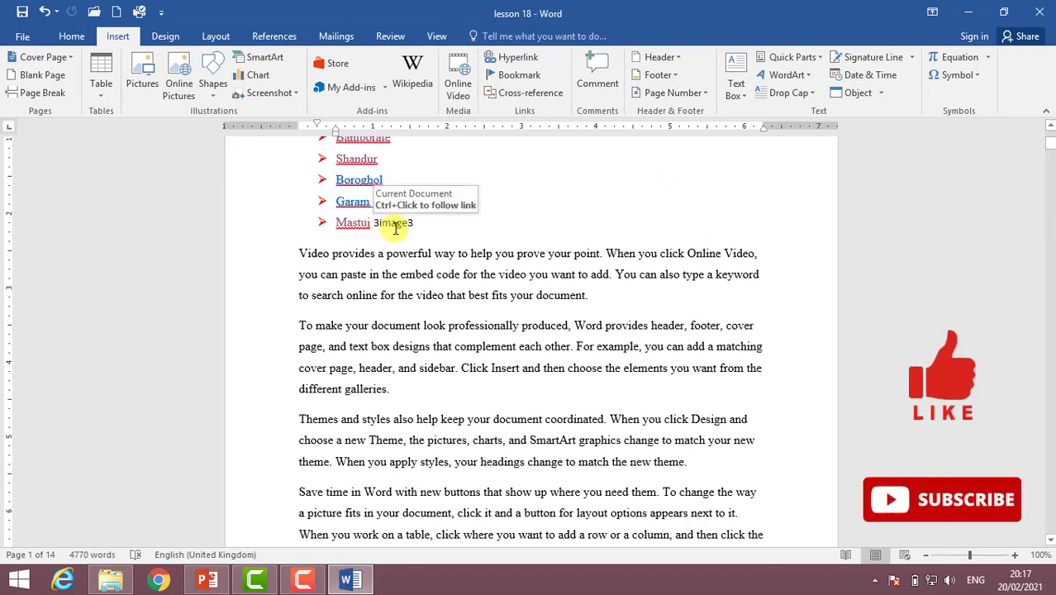
pyautogui.keyDown('ctrl'); pyautogui.click(396, 231); pyautogui.keyUp('ctrl')
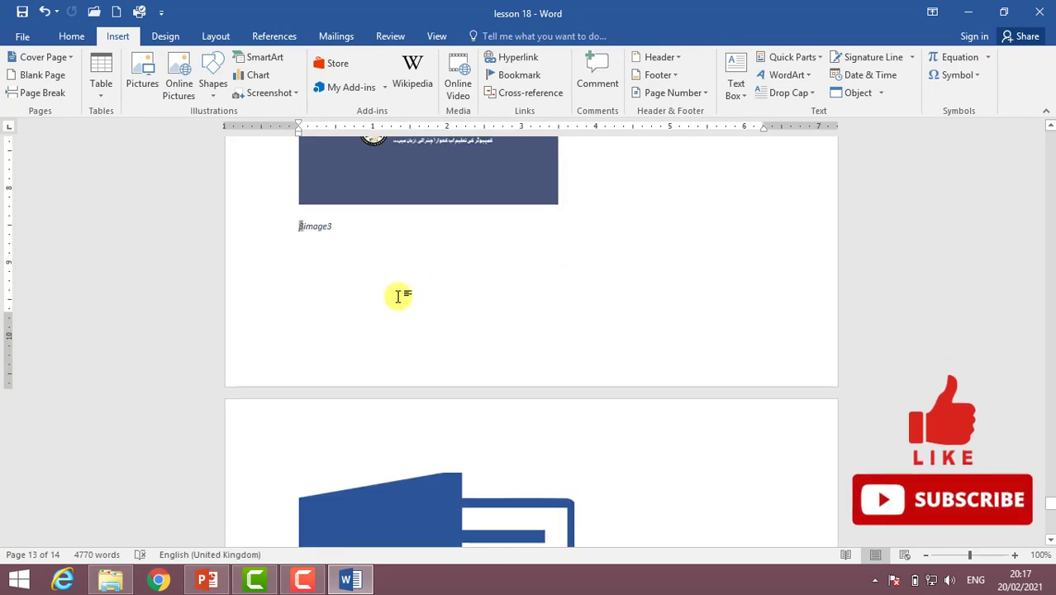
pyautogui.scroll(2, 397, 295)
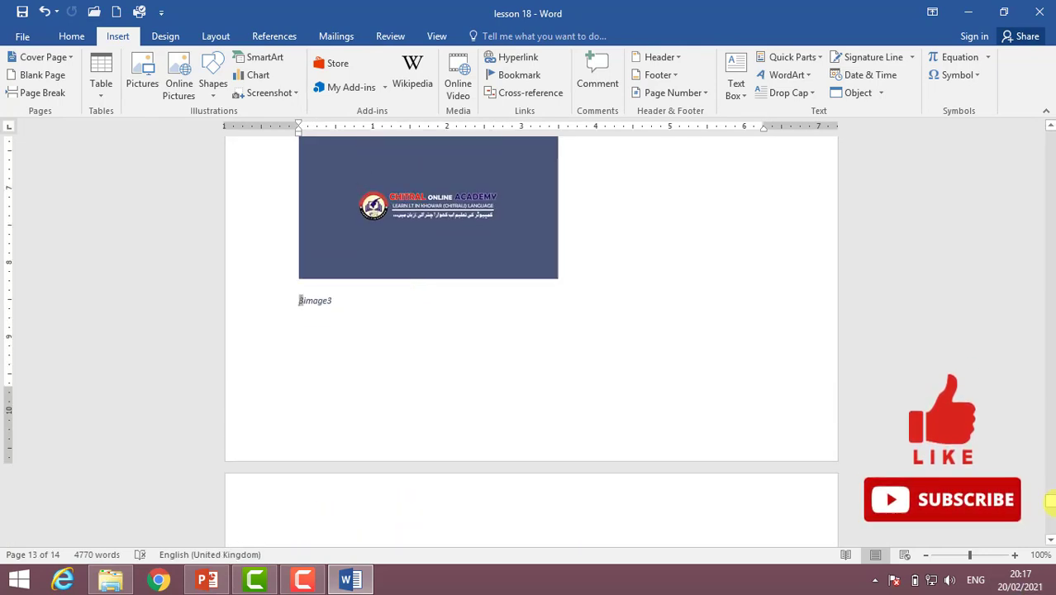
pyautogui.scroll(10, 909, 372)
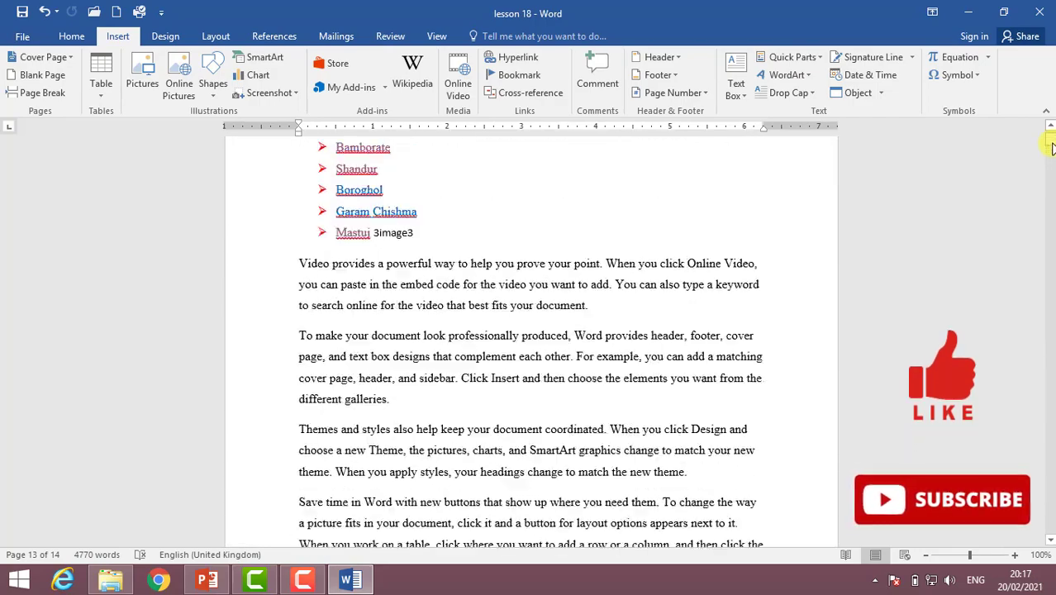
# Step: Insert a cross-reference to the 4image4 caption after 'fits your document.'
pyautogui.scroll(-2, 389, 289)
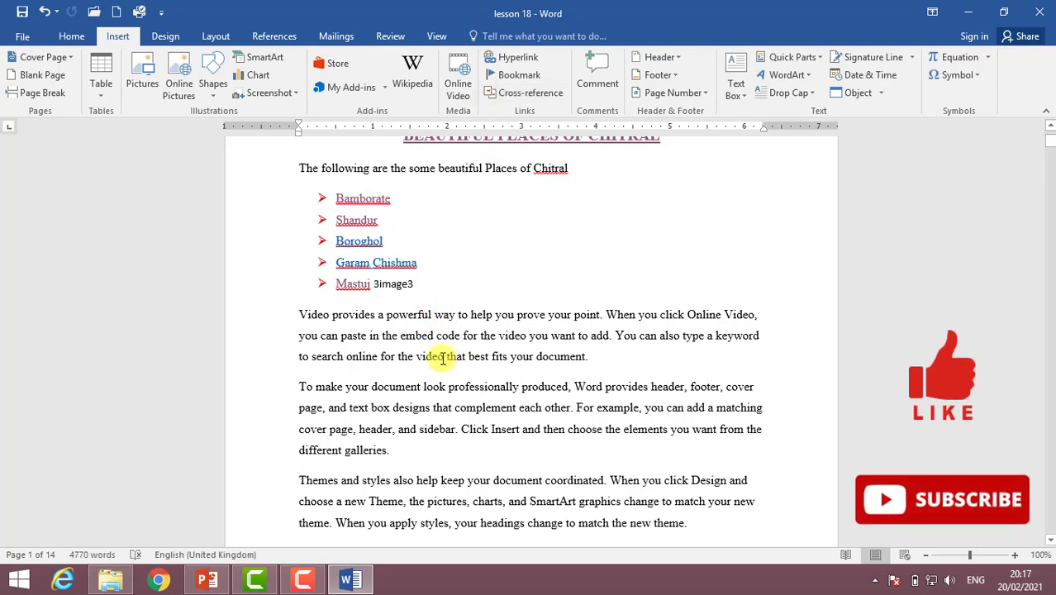
pyautogui.click(520, 94)
pyautogui.click(378, 311)
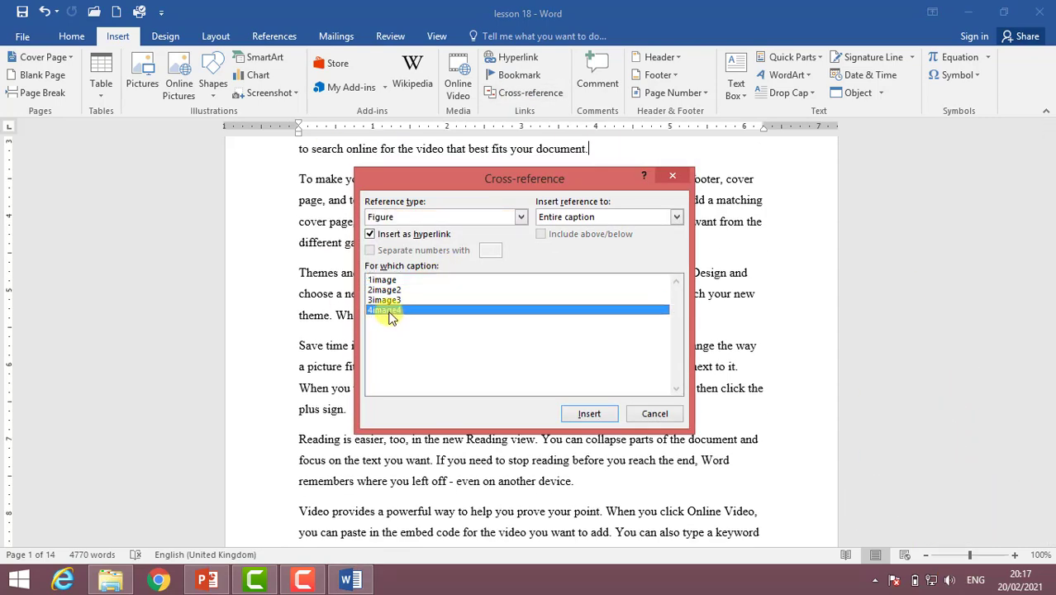
pyautogui.click(586, 414)
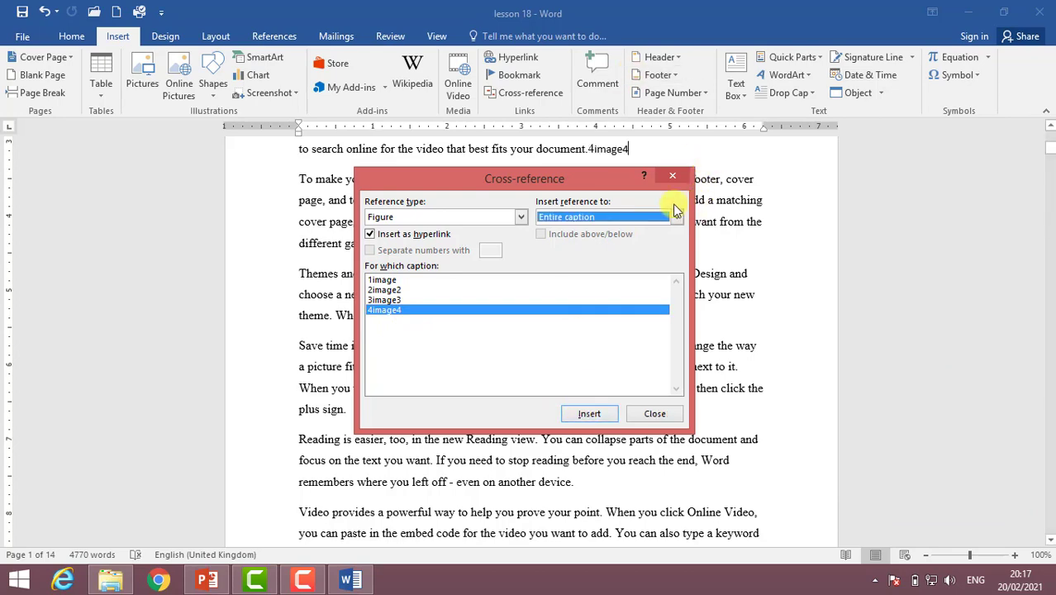
pyautogui.click(672, 175)
# Step: Follow the 4image4 link to confirm it jumps to the Word logo picture
pyautogui.scroll(1, 615, 145)
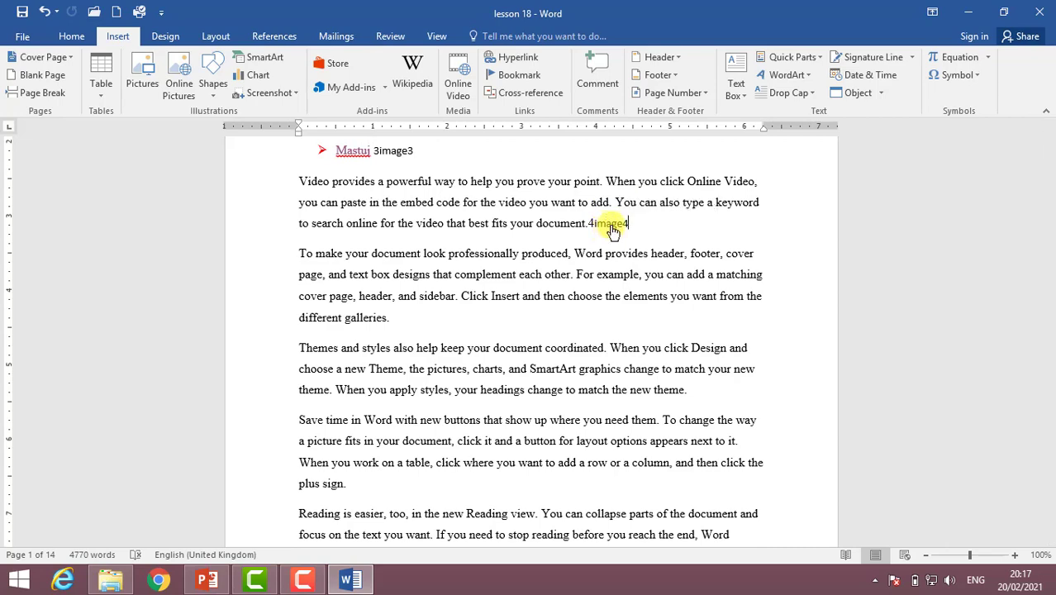
pyautogui.keyDown('ctrl'); pyautogui.click(608, 235); pyautogui.keyUp('ctrl')
pyautogui.scroll(1, 518, 280)
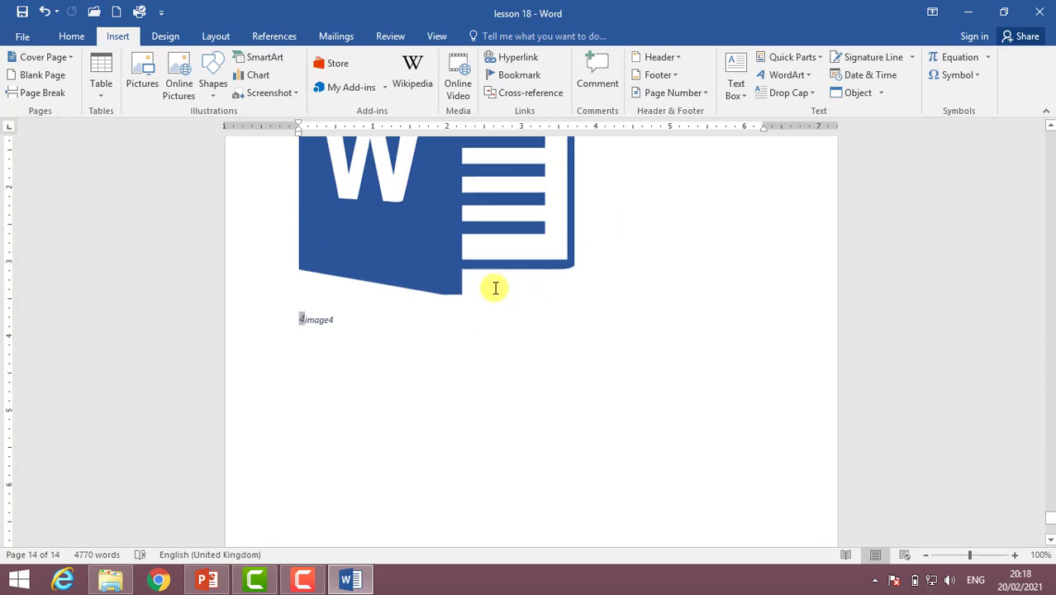
pyautogui.scroll(1, 477, 342)
pyautogui.scroll(1, 473, 365)
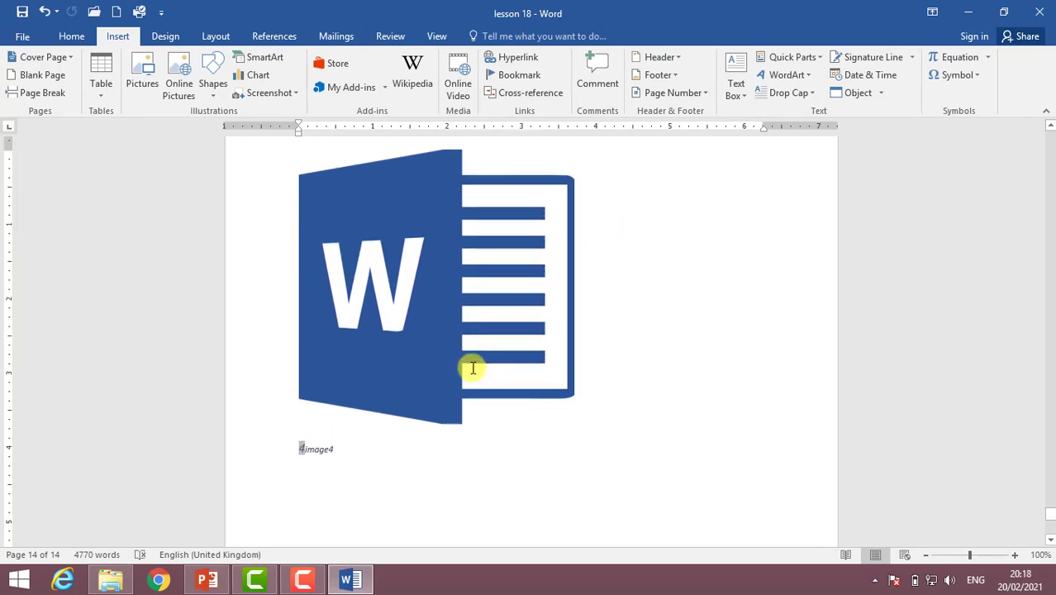
pyautogui.scroll(1, 472, 362)
pyautogui.scroll(2, 475, 360)
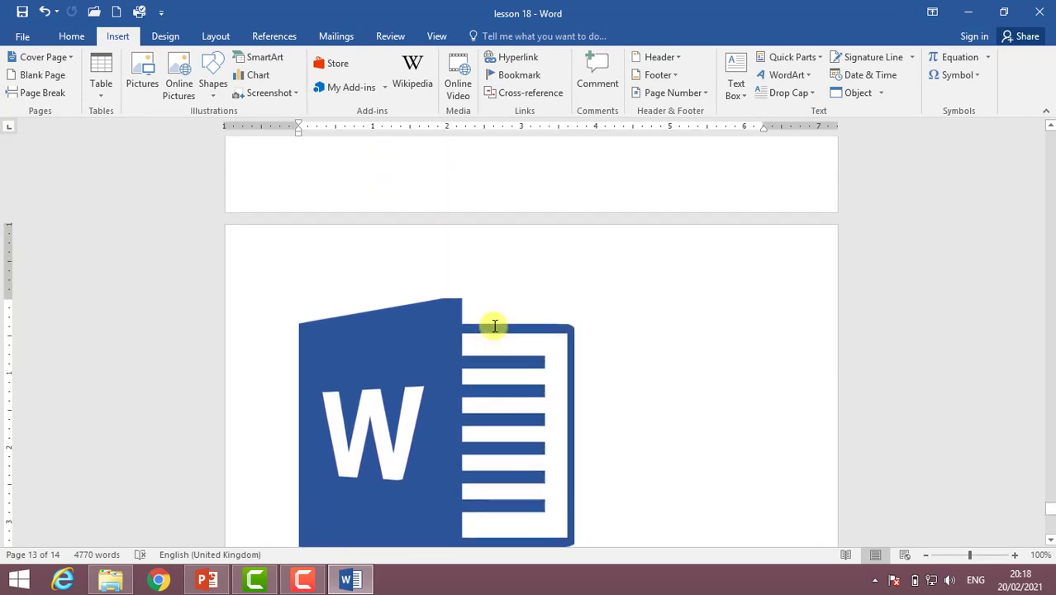
# Step: Minimise the Word window to show the Chitral Online Academy desktop
pyautogui.click(968, 11)
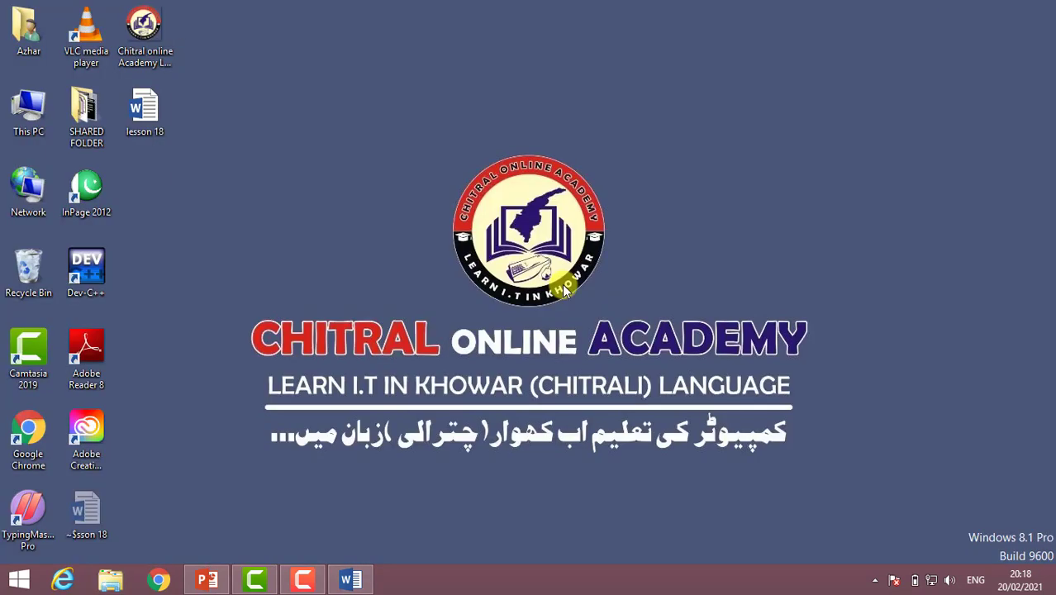